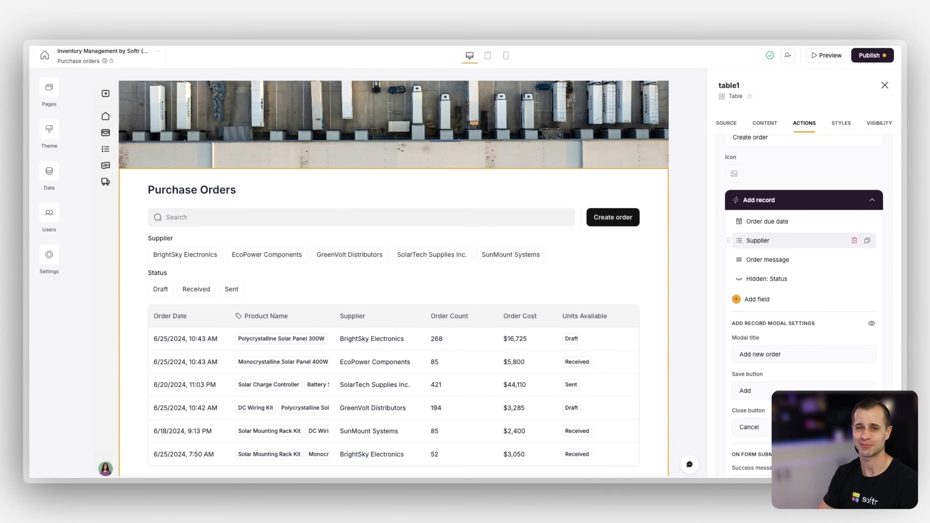
Open the Purchase orders details page and select its item details block for editing
click(50, 95)
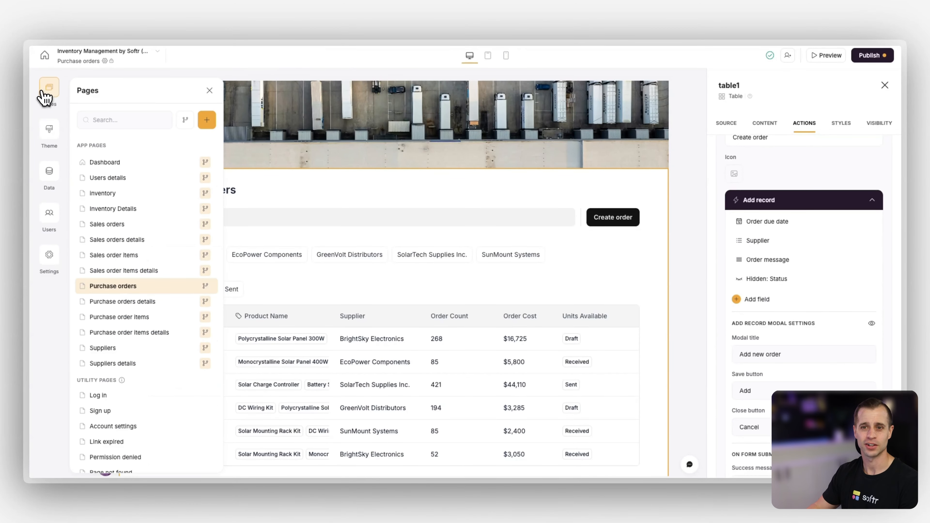
click(154, 306)
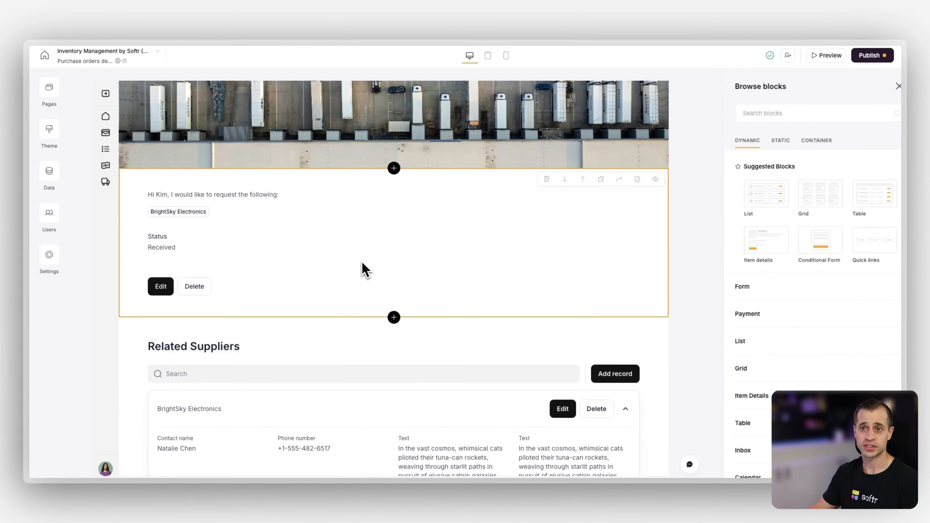
click(366, 279)
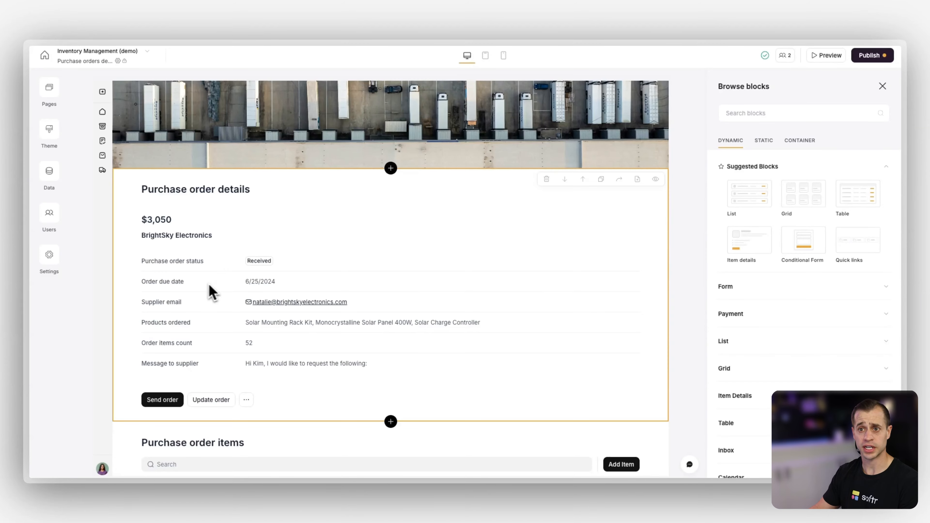
Examine the order details and the purchase order items table on the demo app's purchase order details page
scroll(188, 287, down, 1)
scroll(189, 288, up, 1)
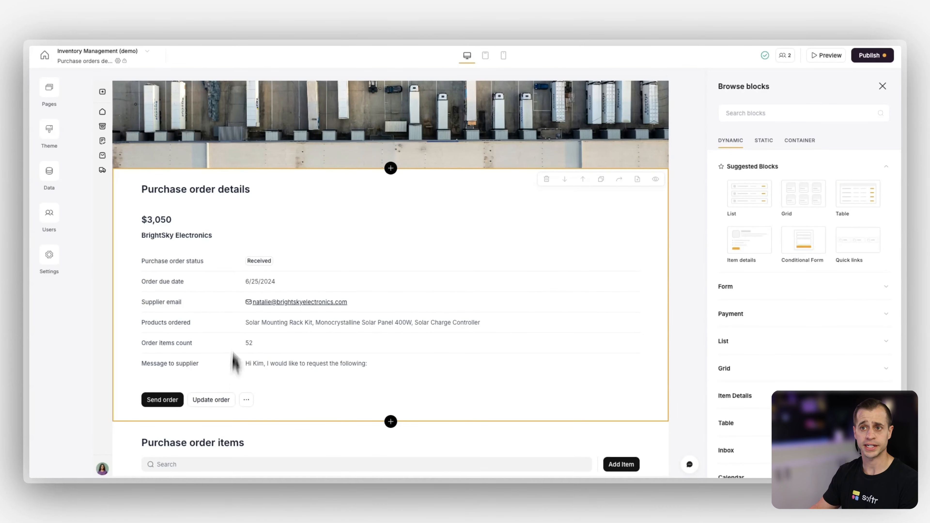
scroll(165, 216, down, 5)
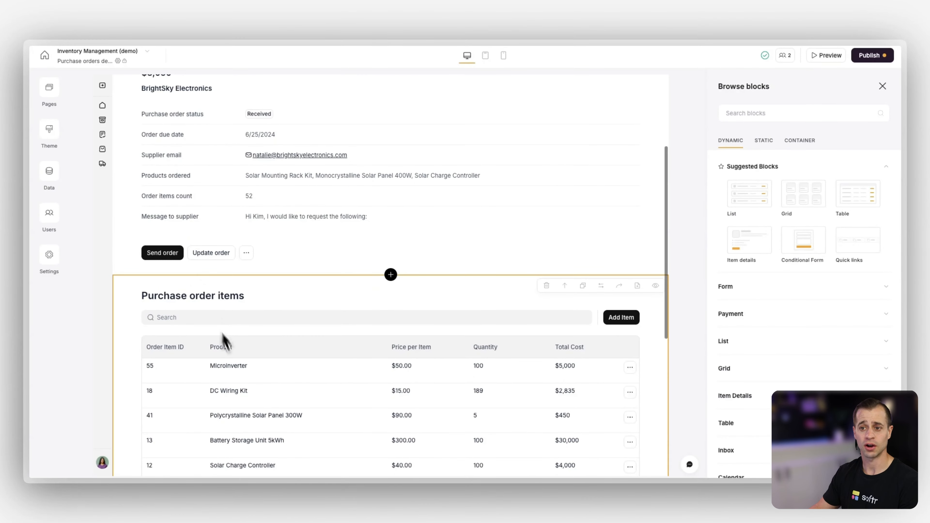
scroll(224, 341, down, 3)
scroll(229, 348, down, 4)
scroll(230, 348, up, 4)
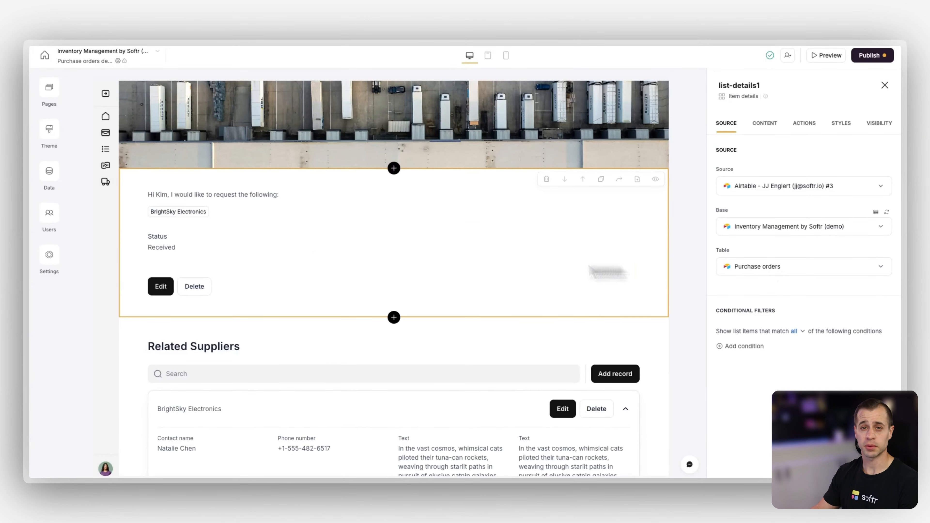
Remap the Order message field in the item details block's top section to Order cost
click(765, 124)
scroll(798, 256, down, 1)
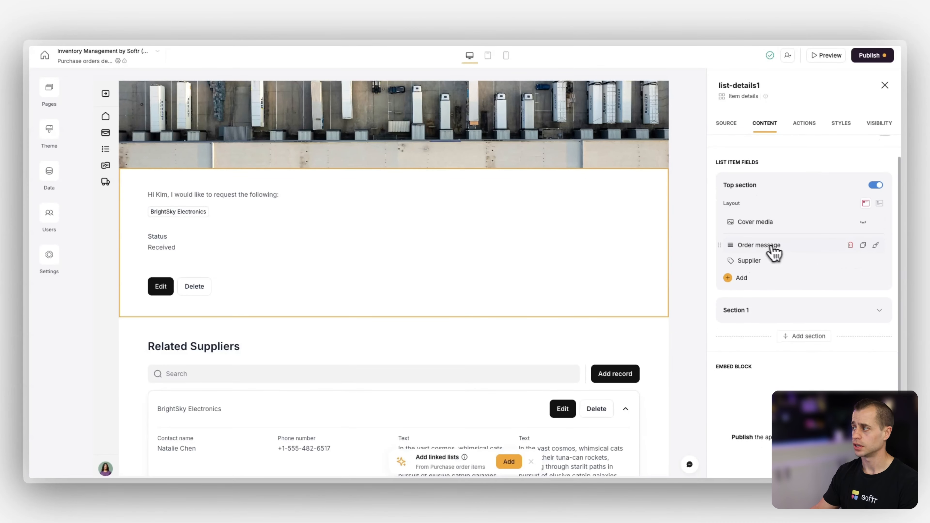
click(766, 249)
click(622, 290)
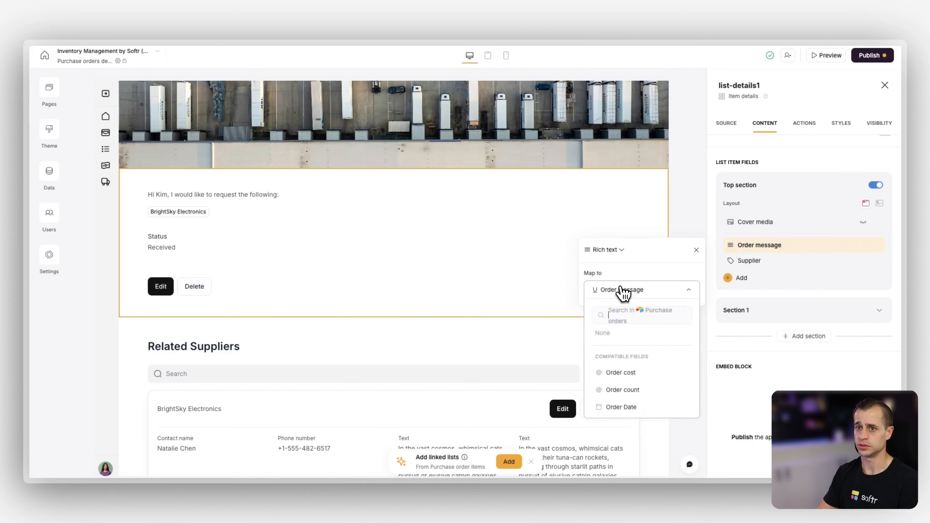
text(o)
click(621, 355)
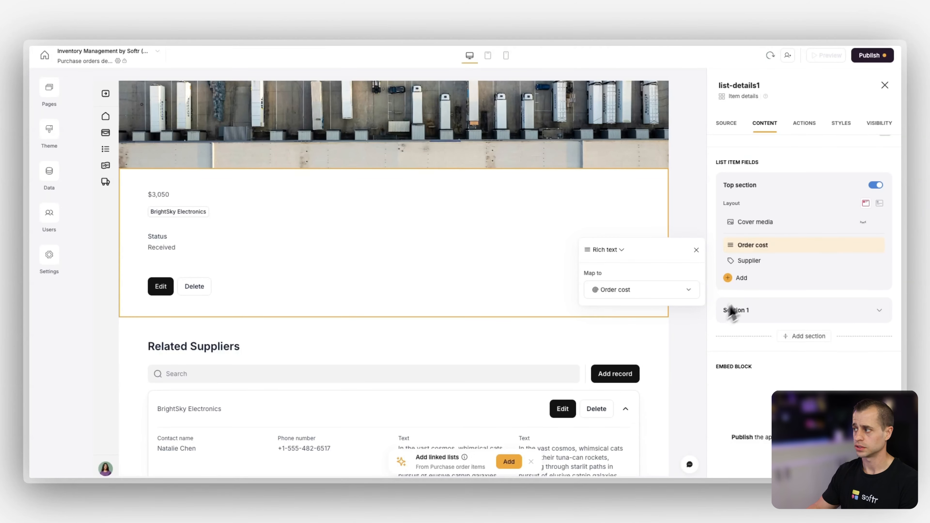
click(749, 279)
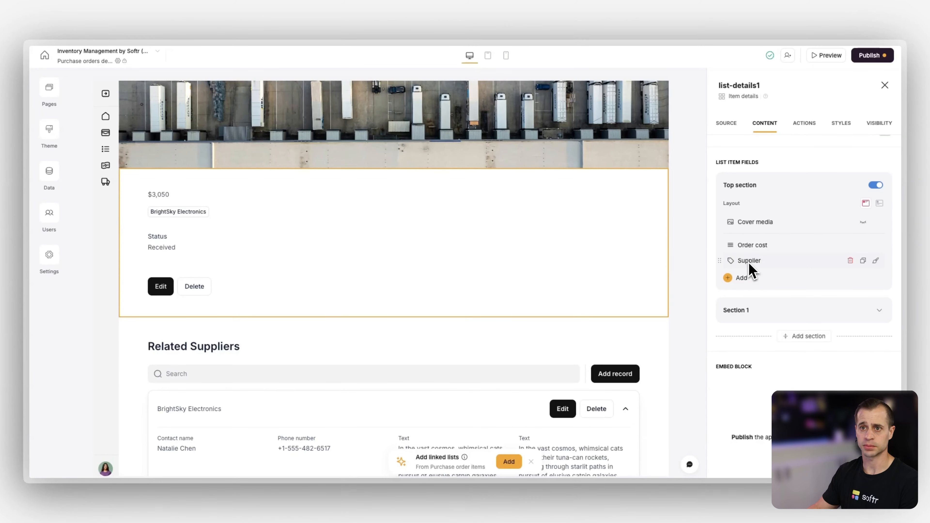
Format the top section's Order cost field as Heading 1 and its Supplier field as Heading 3
click(767, 247)
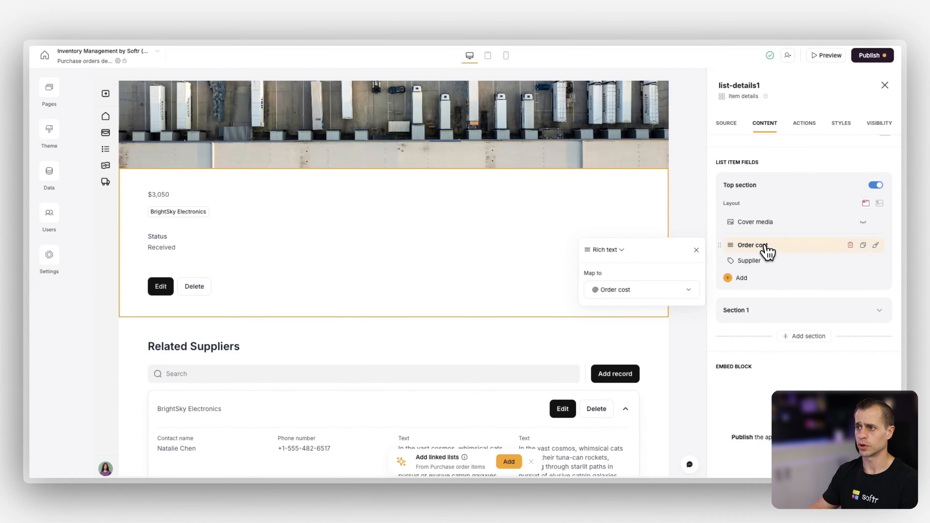
click(622, 251)
scroll(629, 325, down, 1)
click(628, 320)
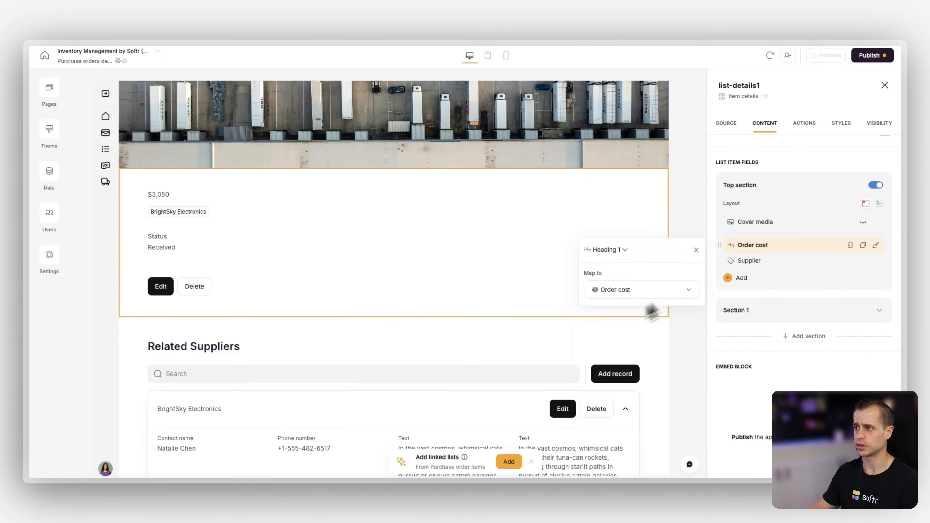
click(751, 261)
click(603, 265)
scroll(624, 354, down, 1)
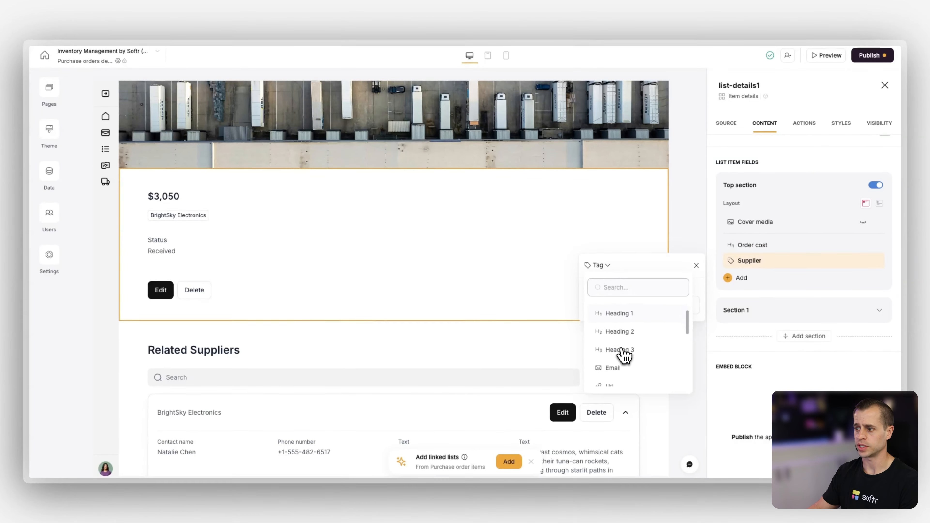
click(621, 350)
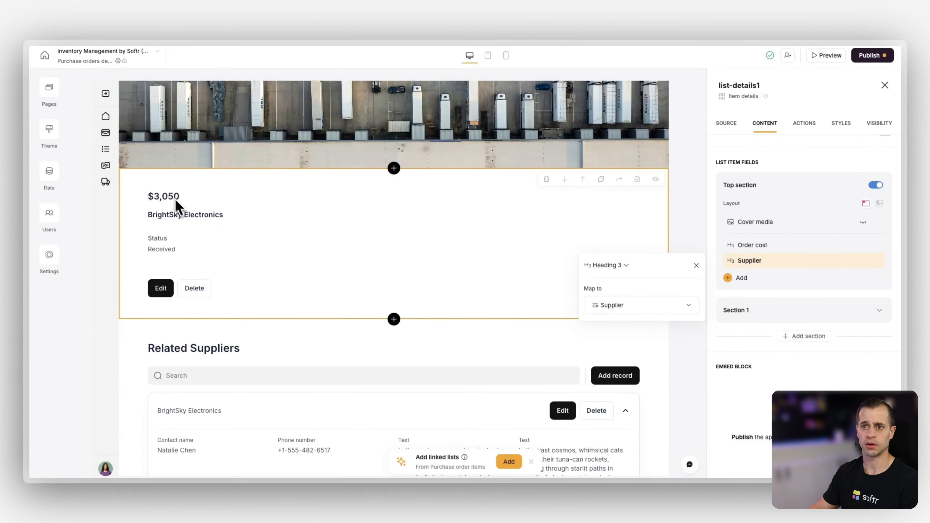
Switch Section 1 to the layout that shows each field's label beside its value
click(755, 310)
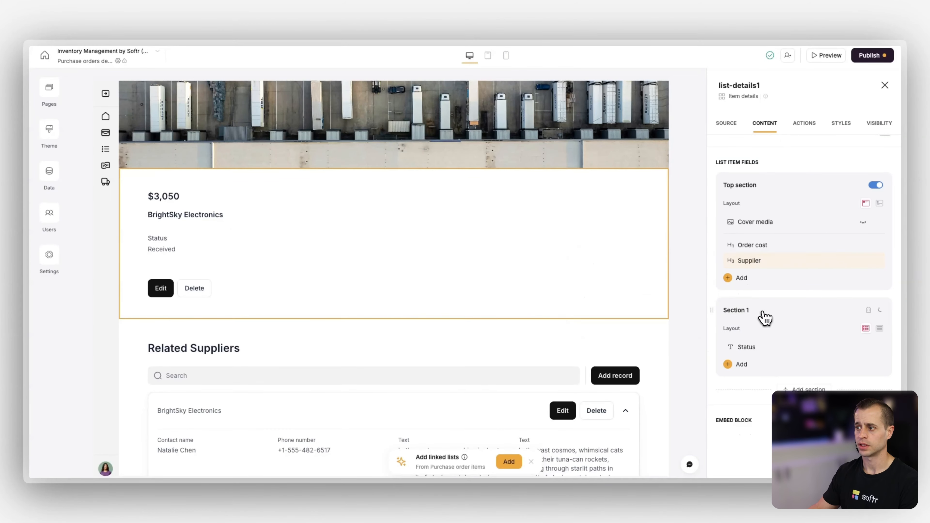
scroll(757, 310, down, 1)
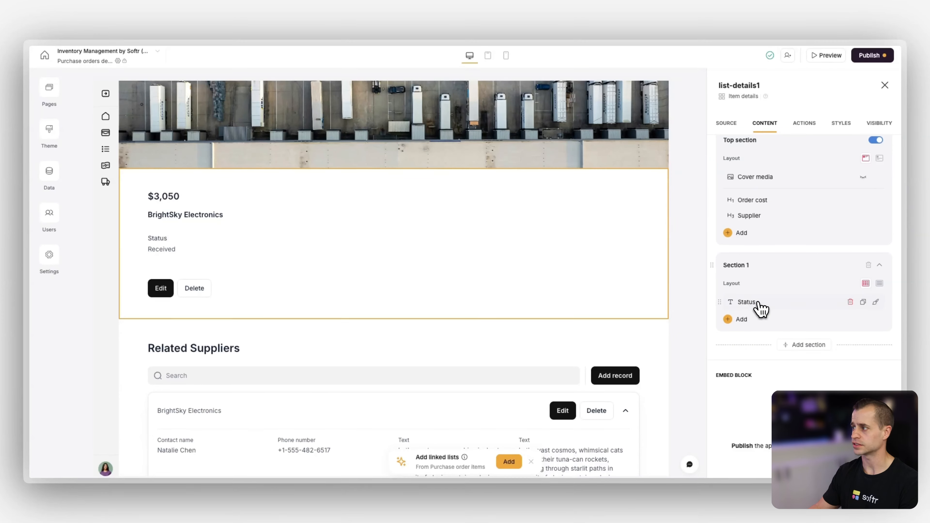
click(757, 303)
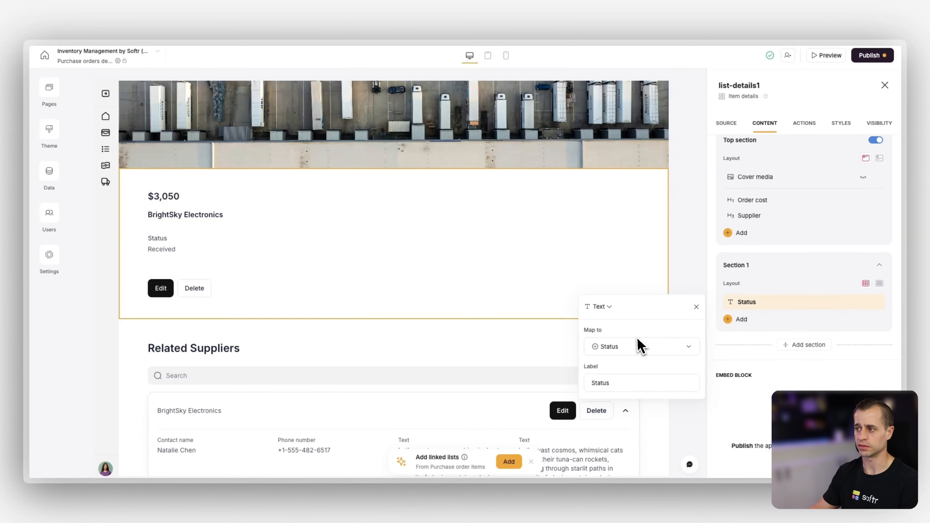
click(880, 284)
click(750, 303)
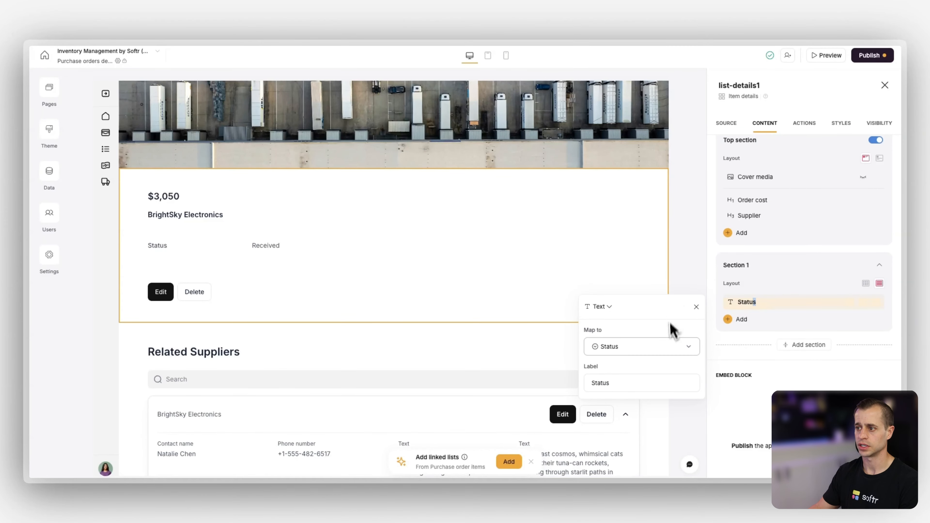
Add the Order due date, Supplier email and Order message fields to Section 1
click(729, 319)
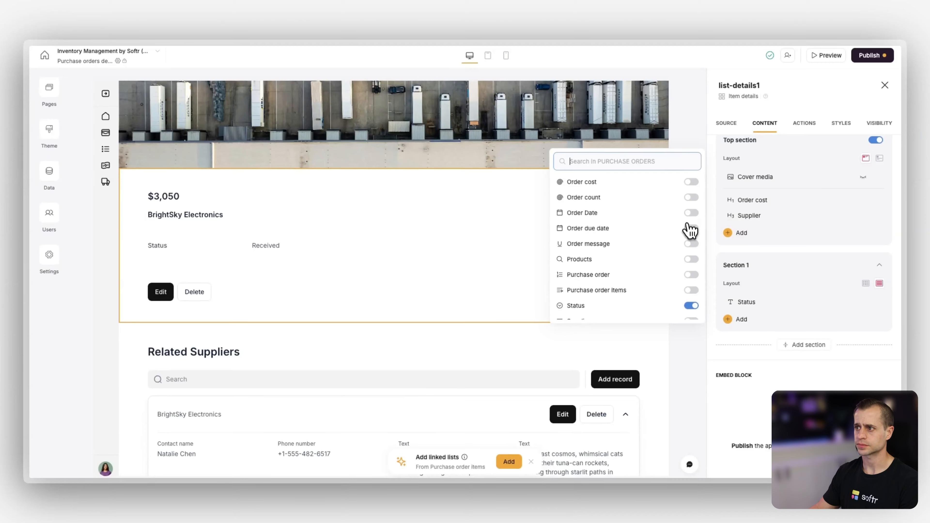
click(690, 230)
scroll(691, 287, down, 1)
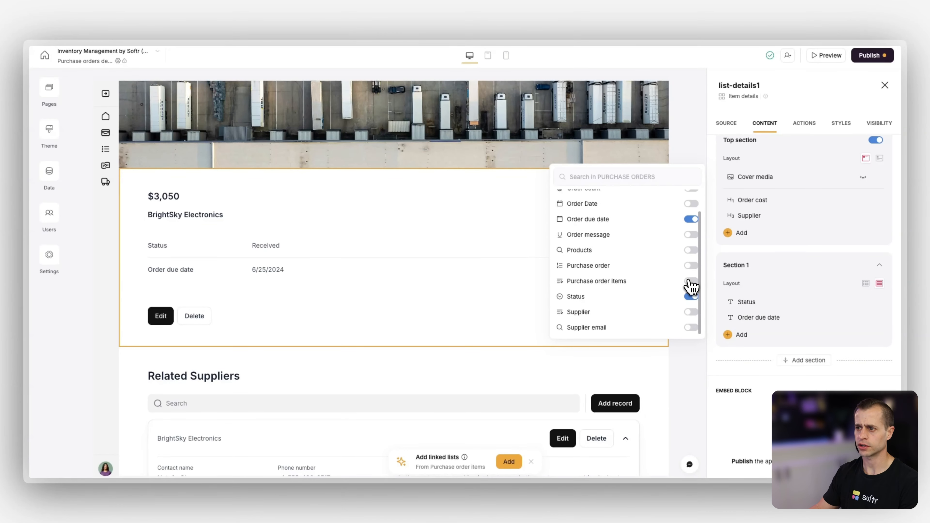
click(691, 327)
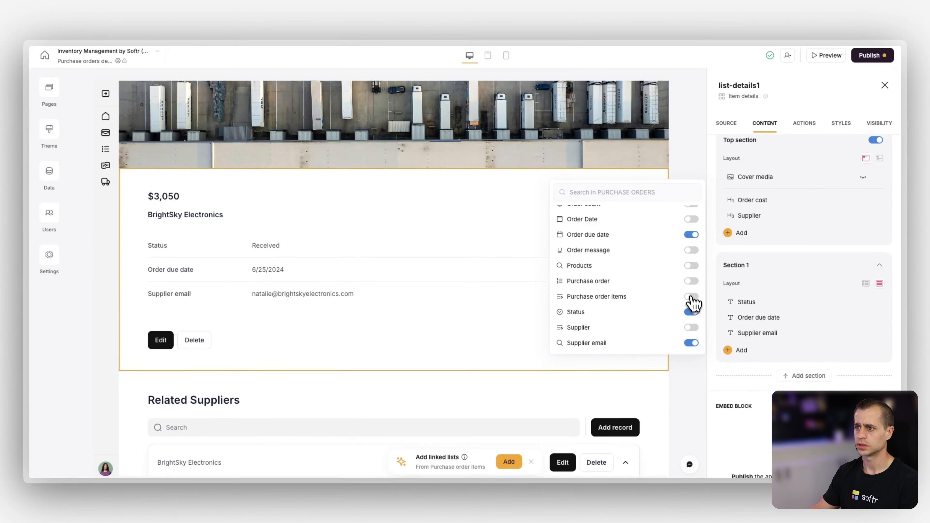
scroll(693, 301, up, 1)
scroll(693, 299, down, 1)
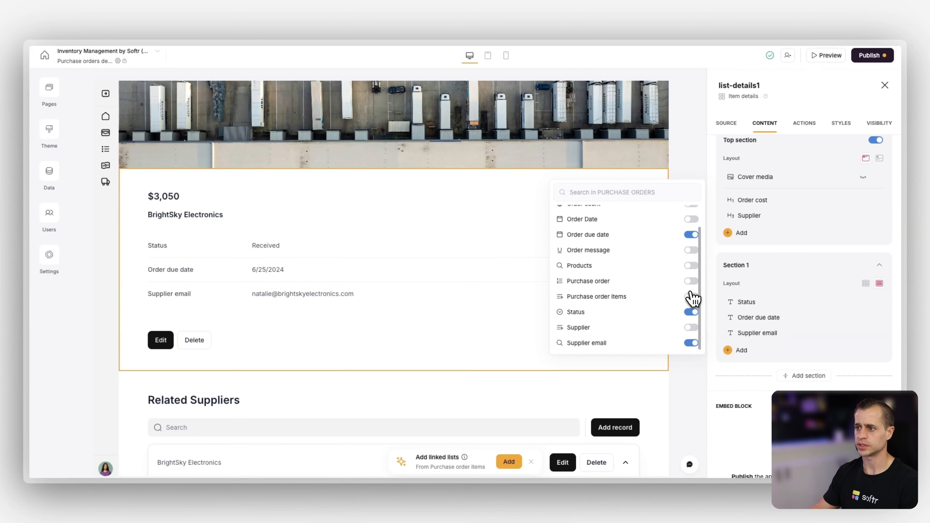
scroll(692, 299, up, 1)
click(691, 276)
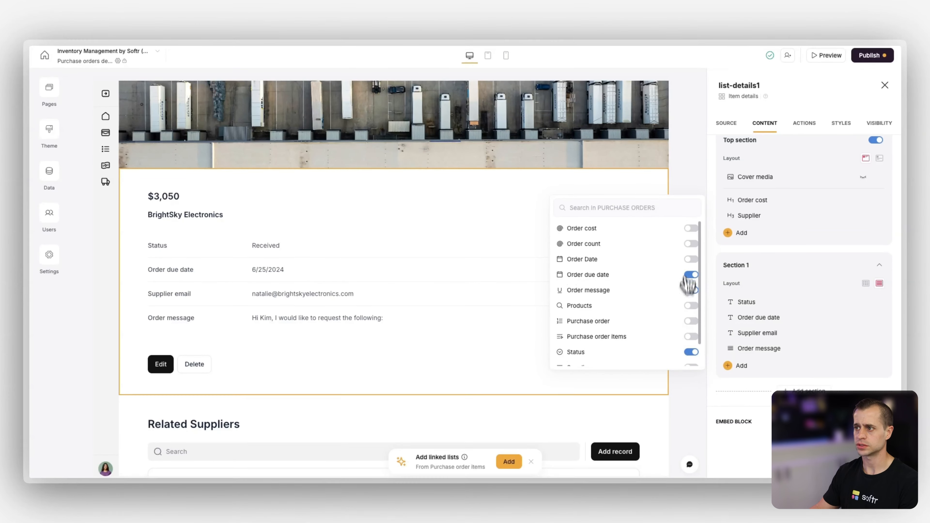
Add the Order count, Order Date, Purchase order items, Supplier, Products and Order cost fields to Section 1
click(691, 244)
click(691, 274)
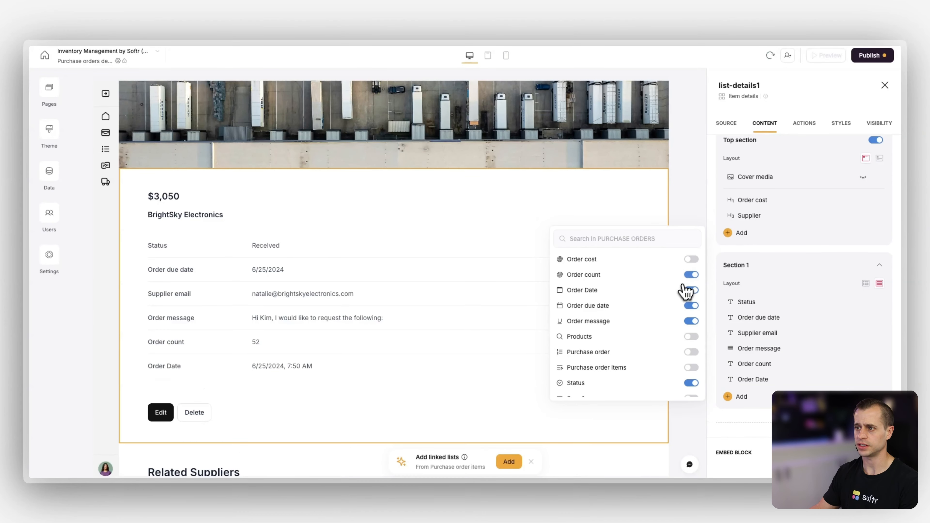
scroll(685, 292, down, 1)
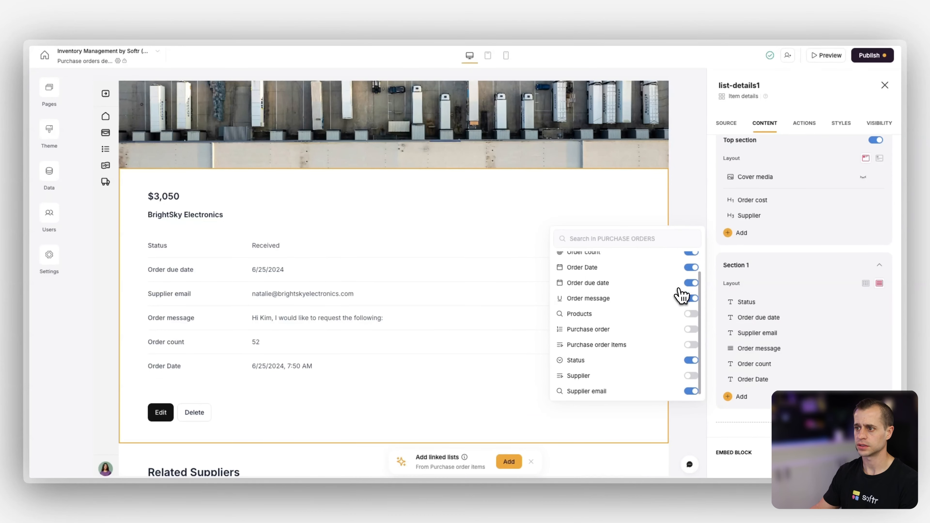
click(691, 343)
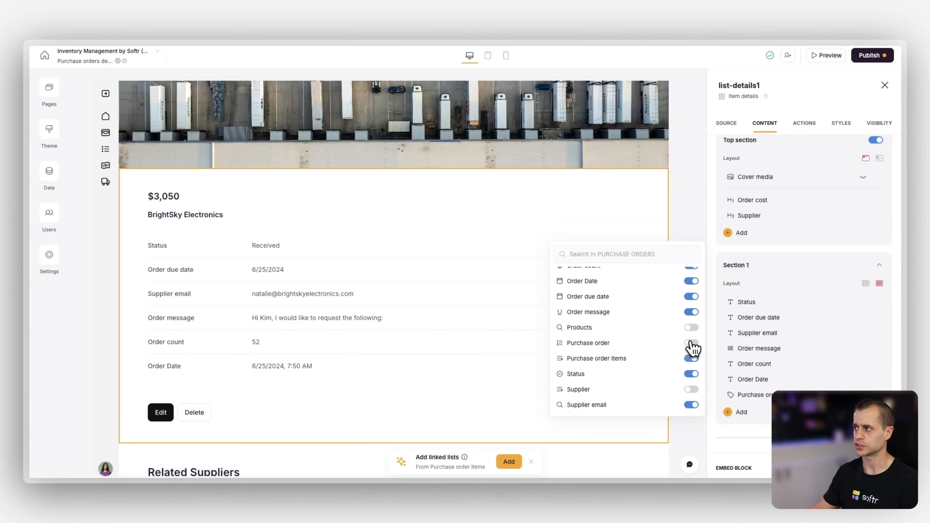
click(692, 388)
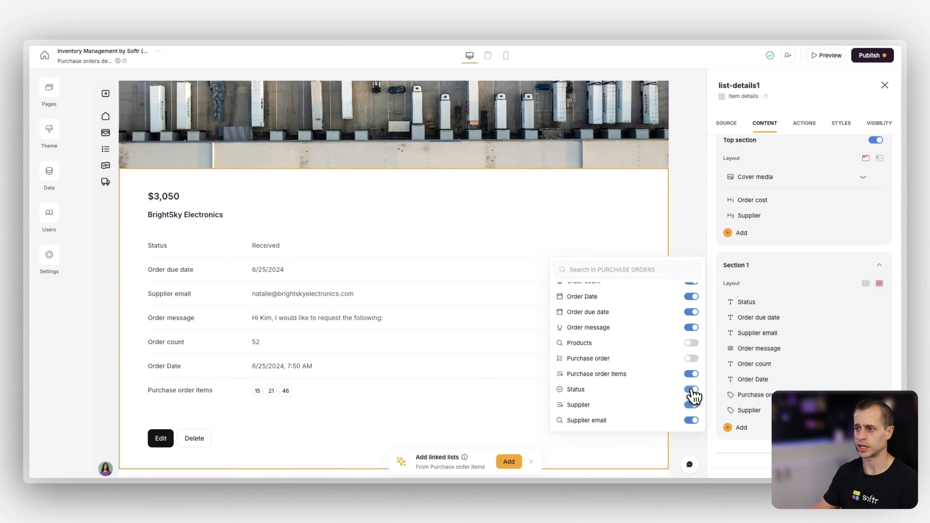
click(691, 344)
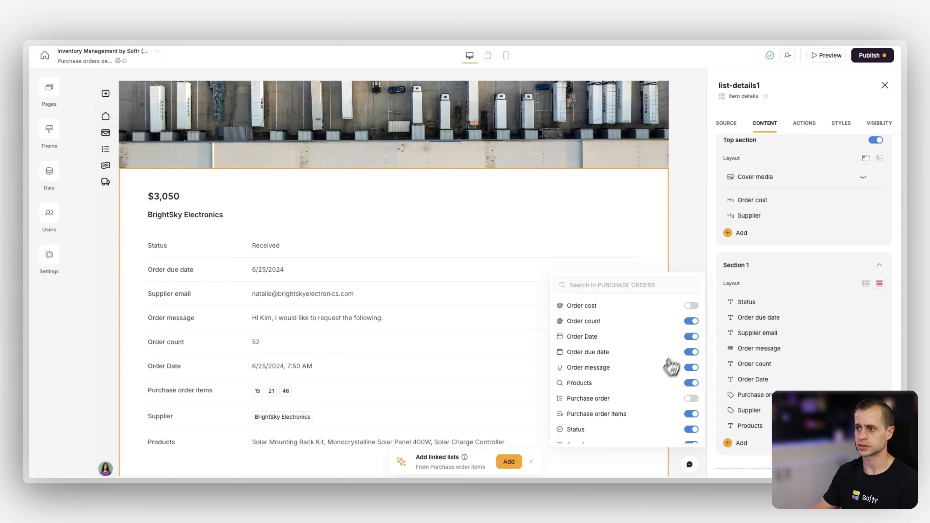
click(691, 306)
scroll(586, 264, down, 2)
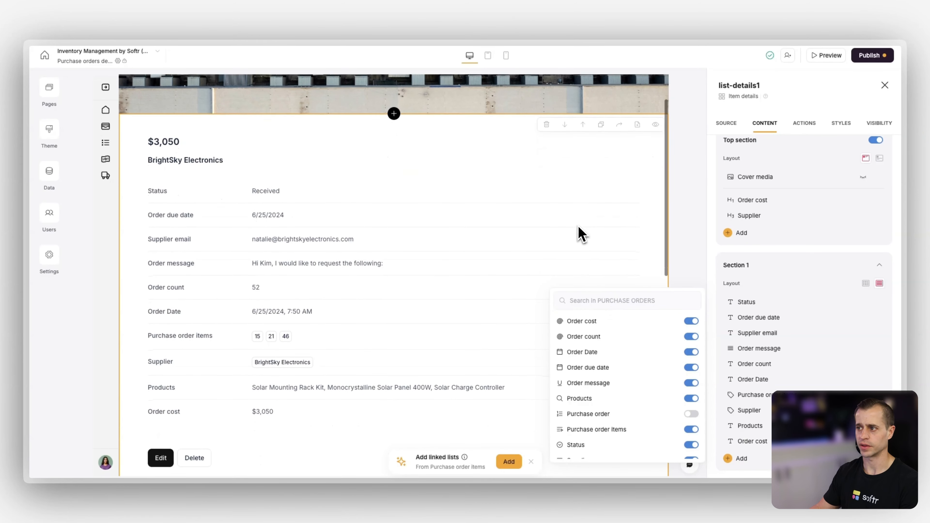
click(679, 235)
Reorder Section 1 so that Order message comes last and Products sits directly above it
scroll(367, 250, down, 1)
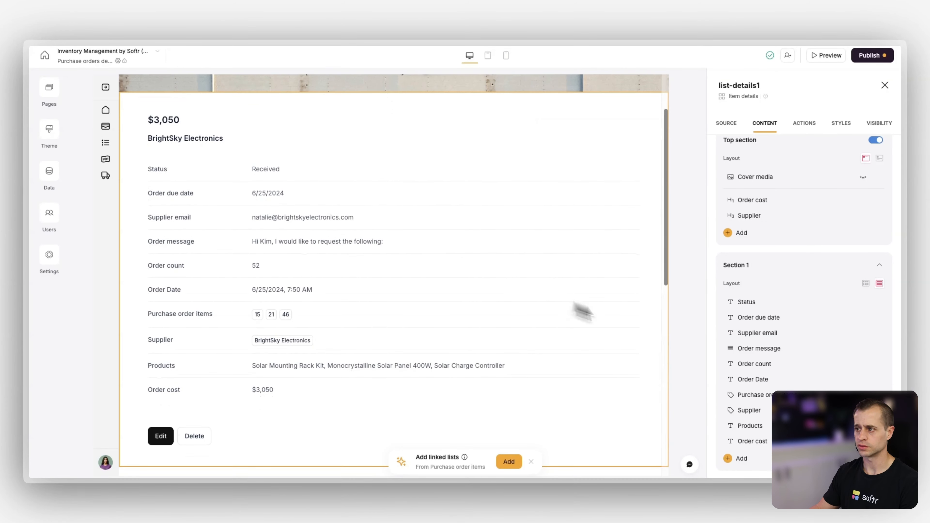
scroll(741, 301, down, 3)
drag(715, 283, 718, 349)
Change the field type of Products in Section 1 to Tag
click(726, 363)
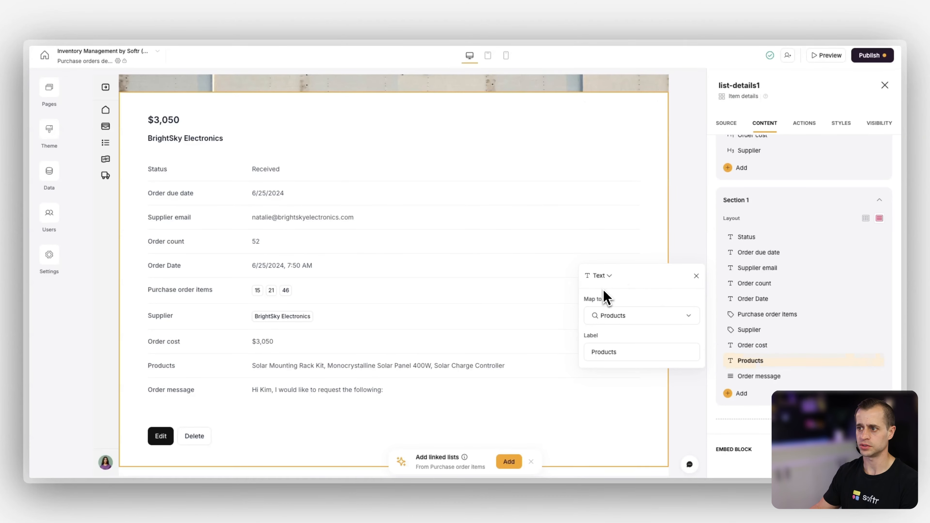
click(605, 278)
click(611, 318)
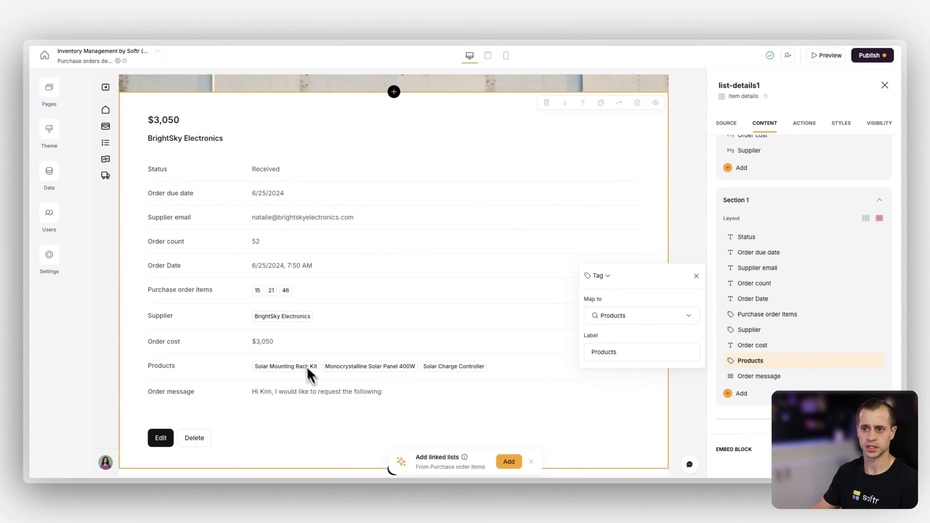
Delete the duplicate Supplier field from Section 1
click(773, 330)
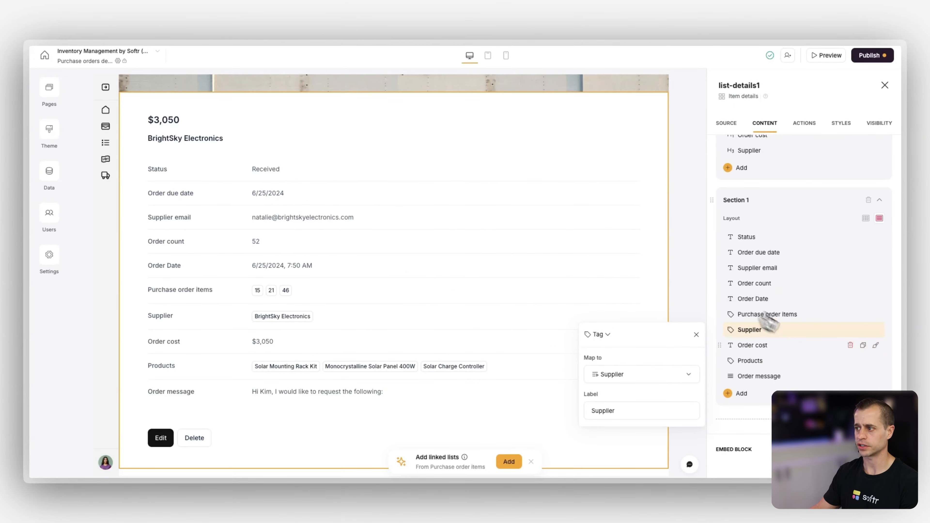
click(850, 330)
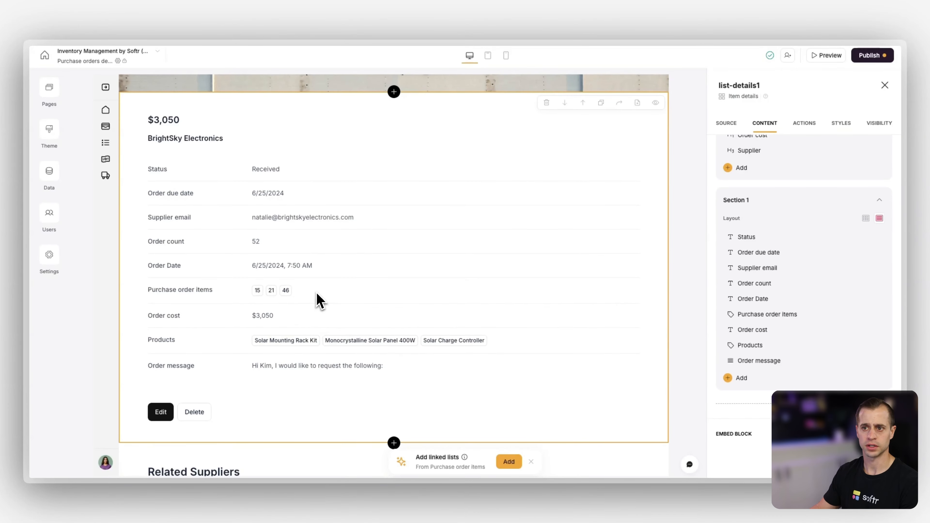
scroll(313, 299, up, 1)
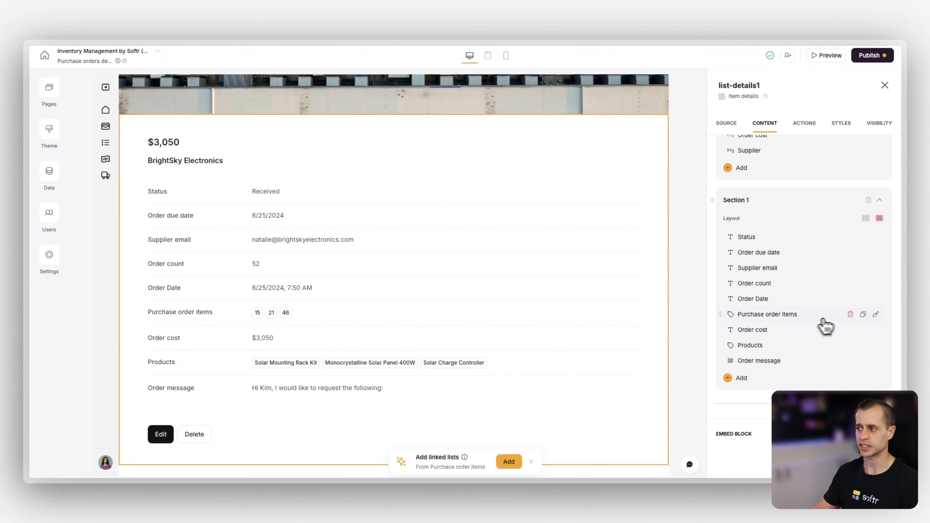
Delete the Purchase order items and Order cost fields from Section 1
click(850, 314)
scroll(390, 324, up, 1)
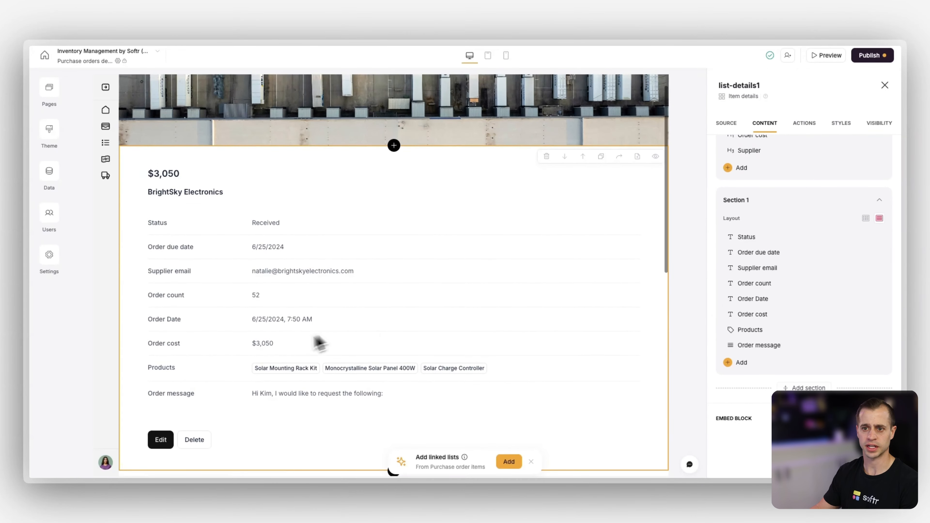
click(849, 314)
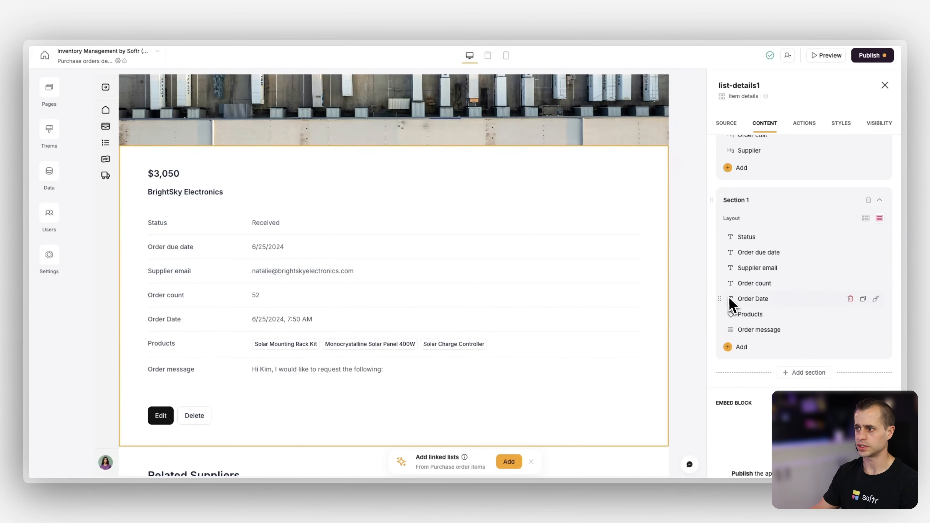
Reorder Section 1 so that Order Date comes first, followed directly by Order due date
drag(723, 298, 725, 237)
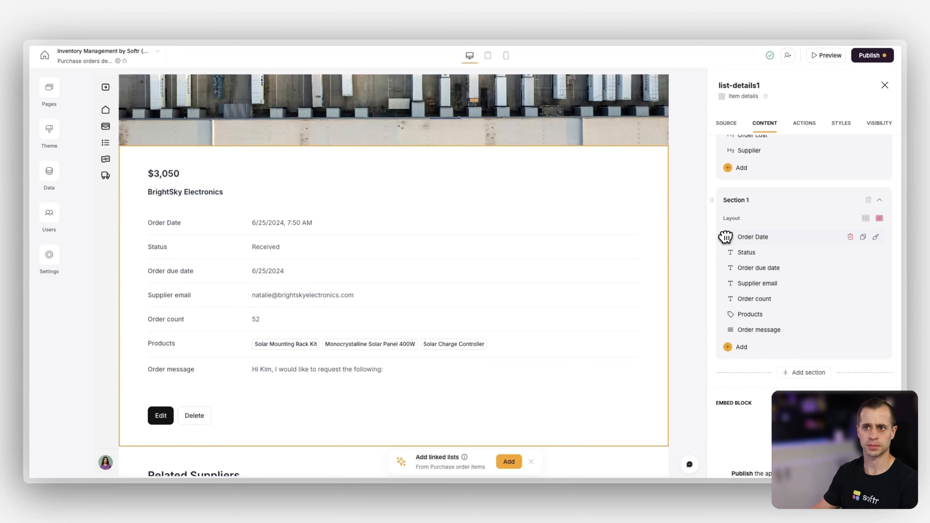
drag(723, 269, 720, 250)
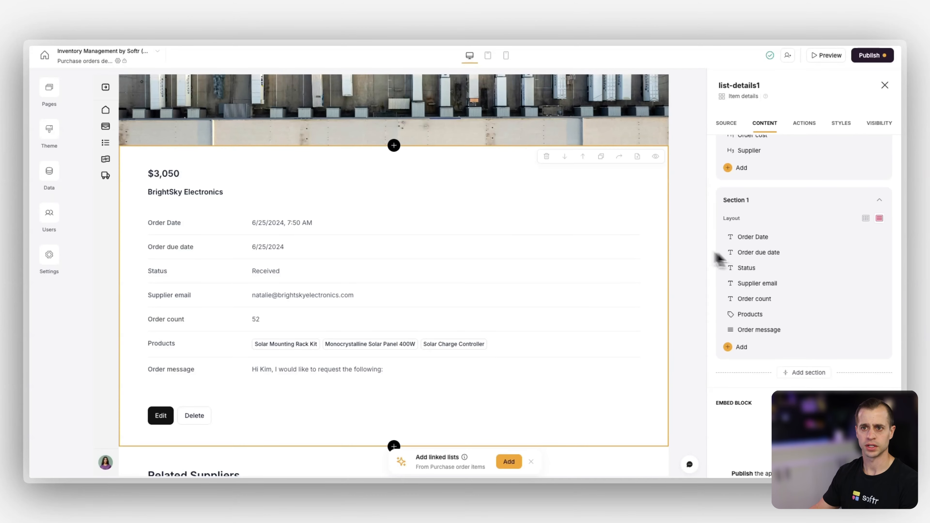
Relabel the Order due date field as "Order Due Date" and move Order count to the start of Section 1
click(792, 254)
click(626, 298)
click(627, 302)
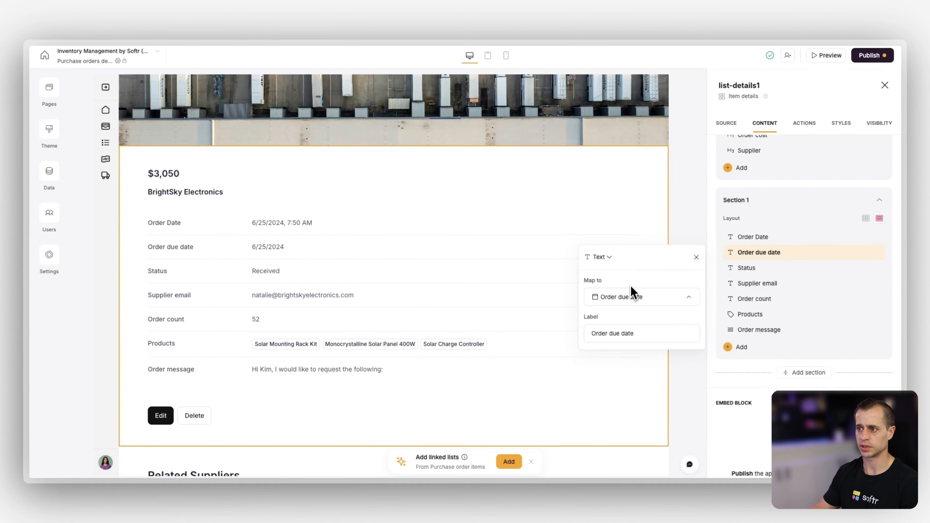
text(D)
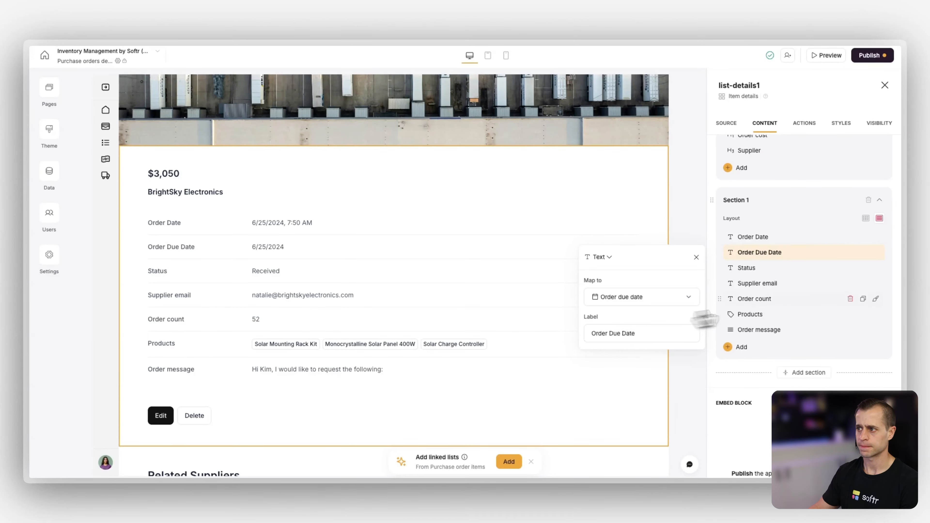
click(791, 307)
drag(720, 300, 721, 235)
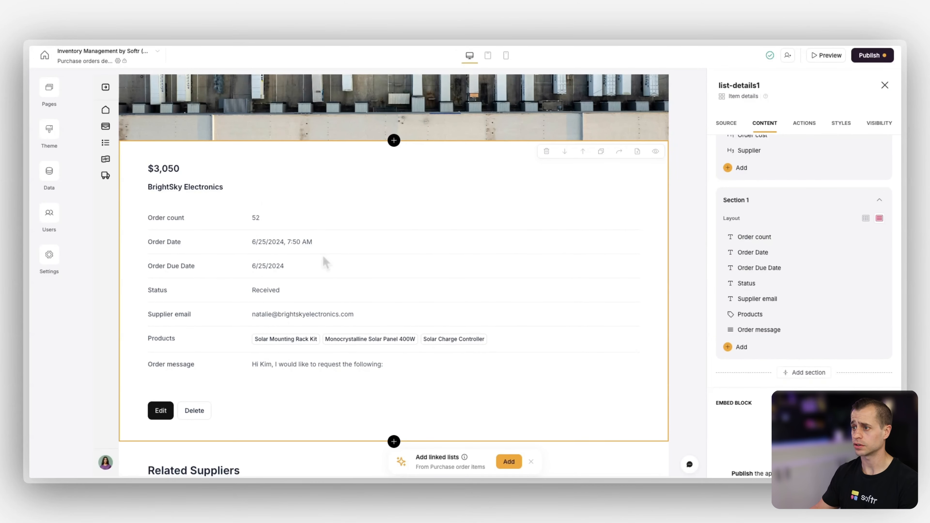
Change the label of the item details block's Edit button to "Update Order"
click(799, 126)
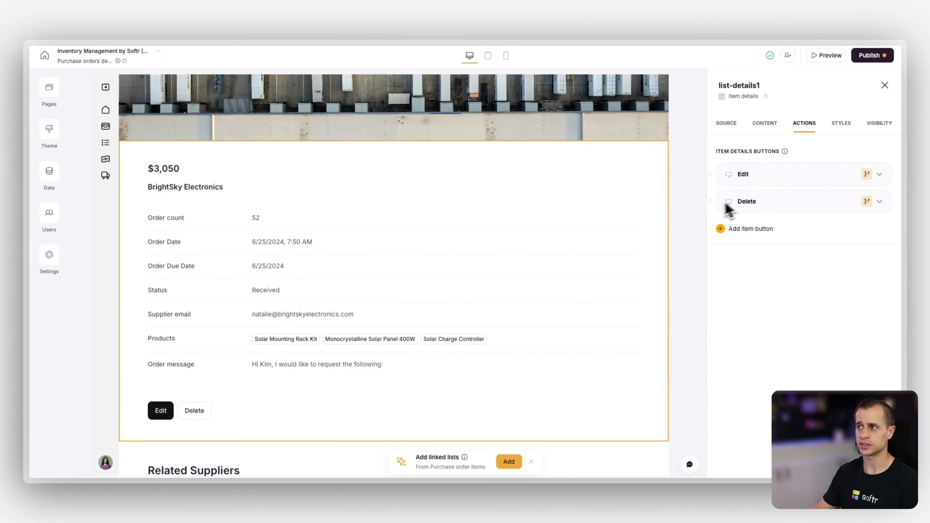
click(770, 179)
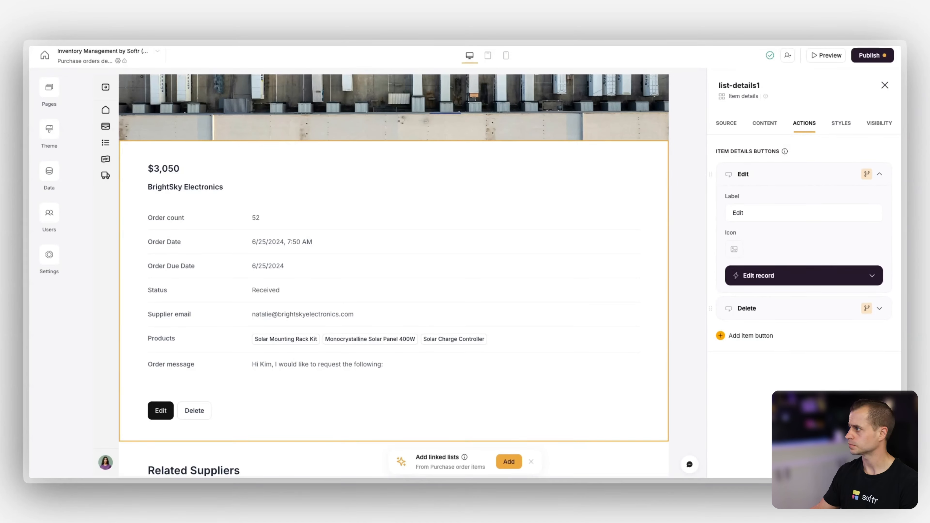
click(771, 216)
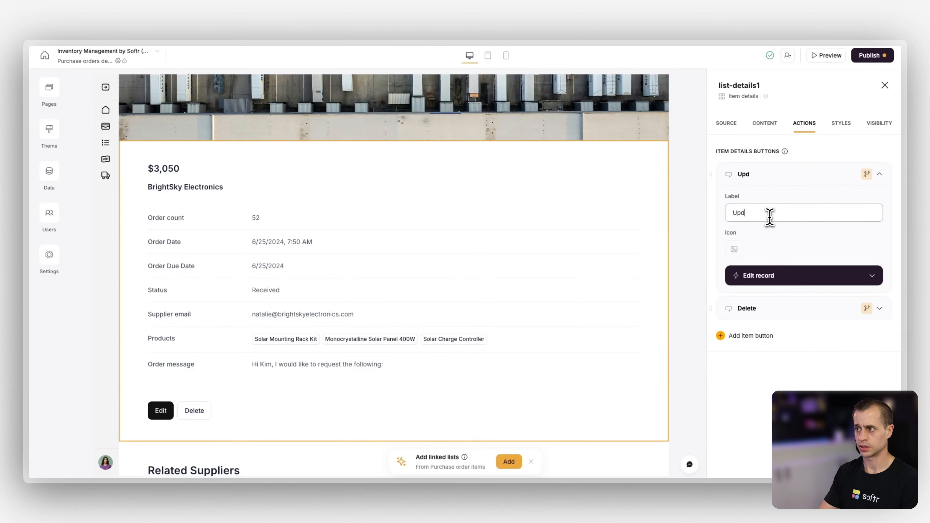
text(Update Order)
Add Order due date as an input field to the Update Order button's edit record form
click(769, 282)
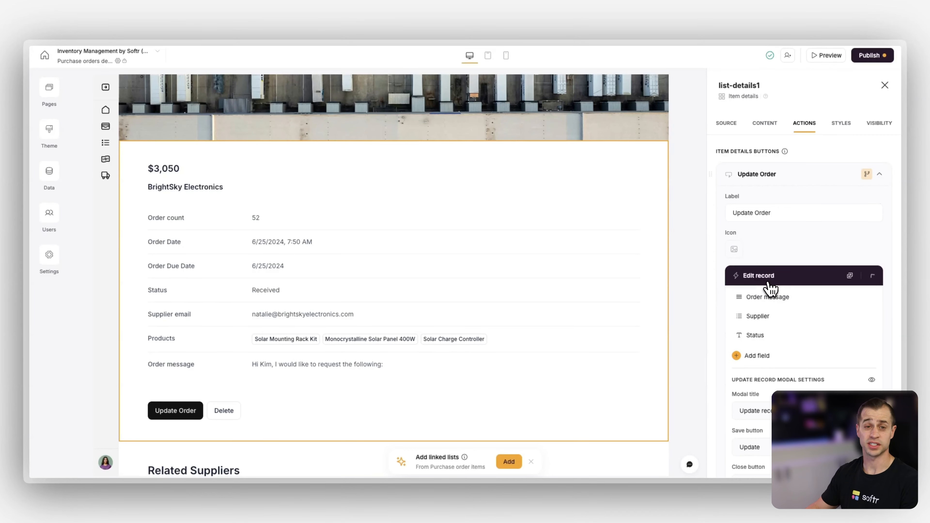
scroll(770, 285, down, 3)
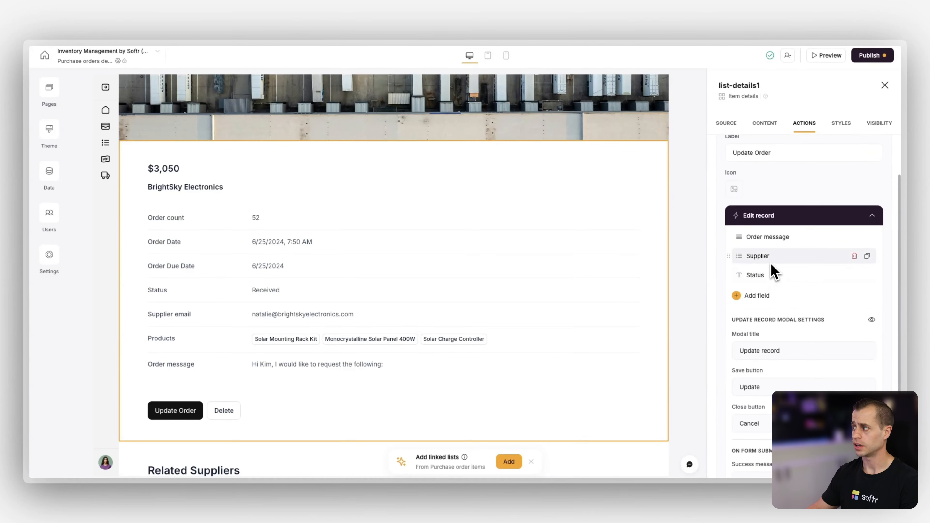
click(739, 296)
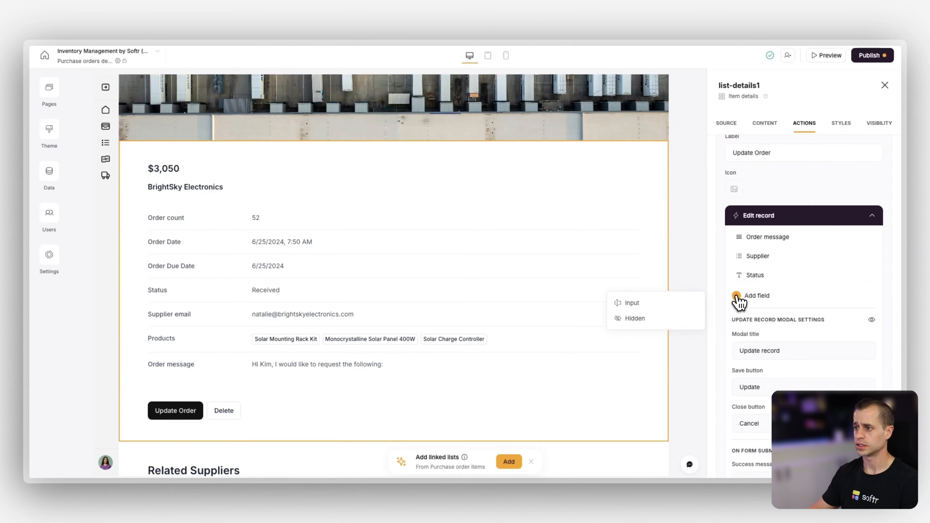
click(667, 304)
click(691, 325)
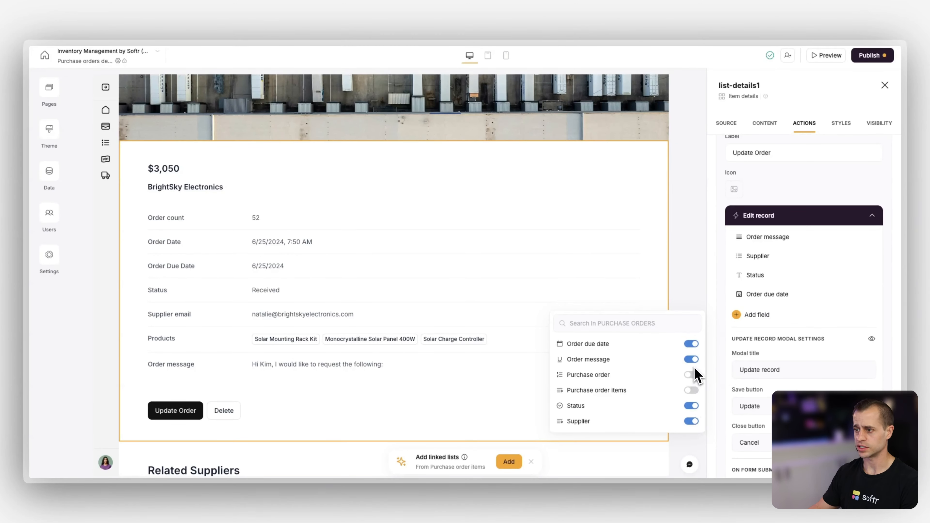
scroll(780, 329, down, 2)
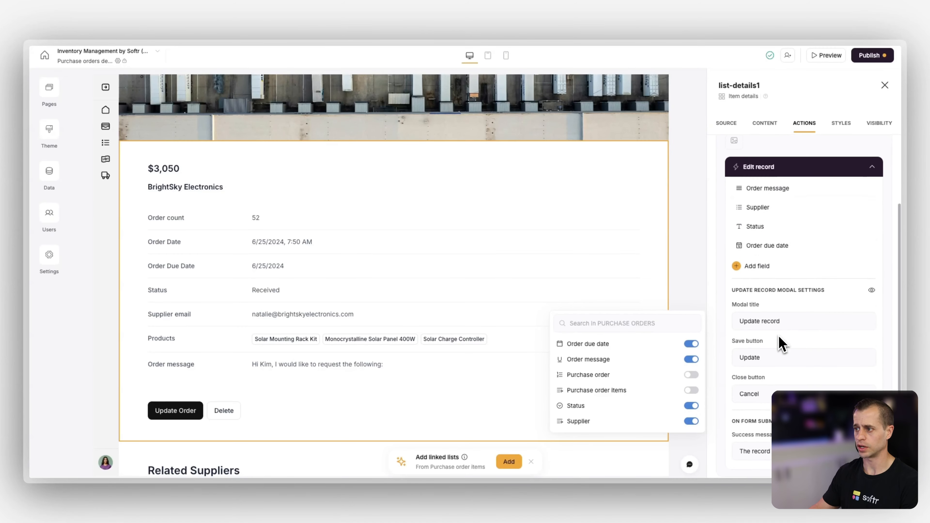
Set the modal title of the edit record form to "Update order"
double_click(772, 322)
text(o)
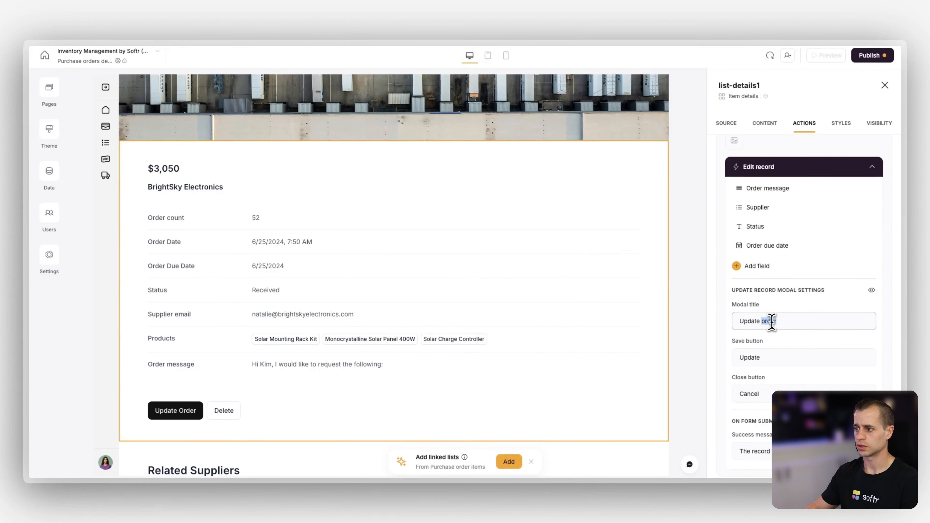
scroll(771, 321, down, 2)
click(766, 398)
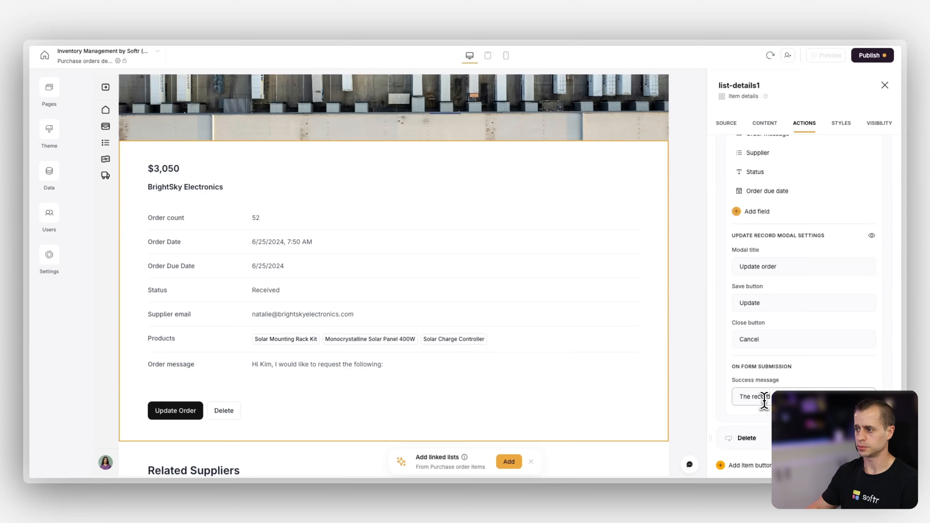
scroll(766, 370, up, 4)
click(781, 277)
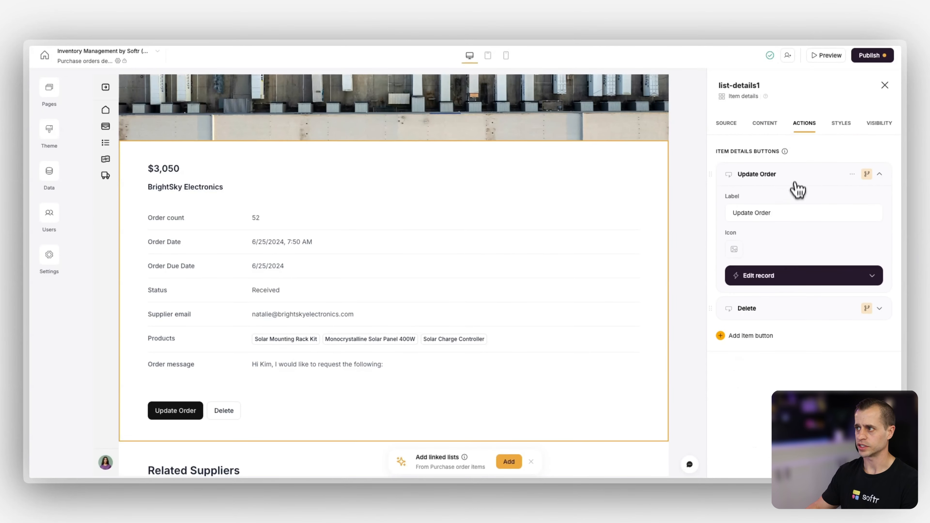
Restrict the visibility of the Update Order and Delete buttons to the Warehouse Manager user group
click(867, 174)
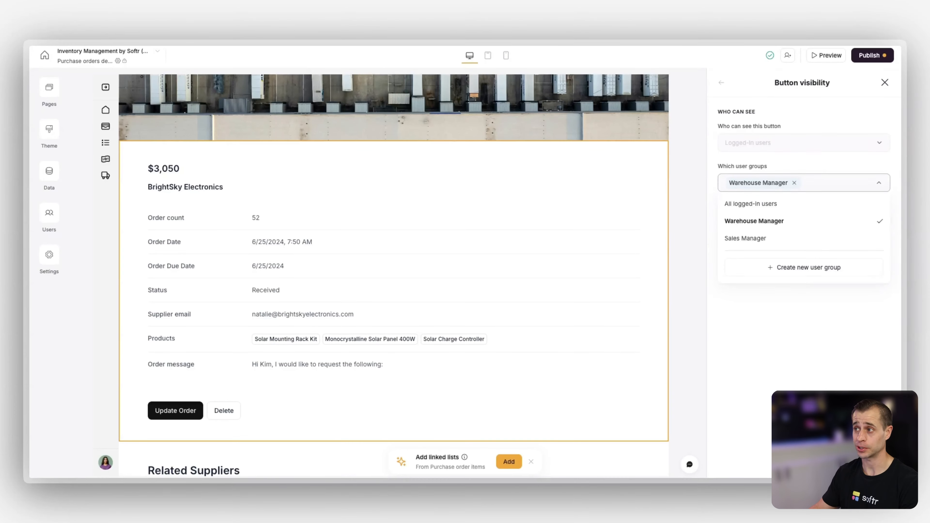
click(722, 83)
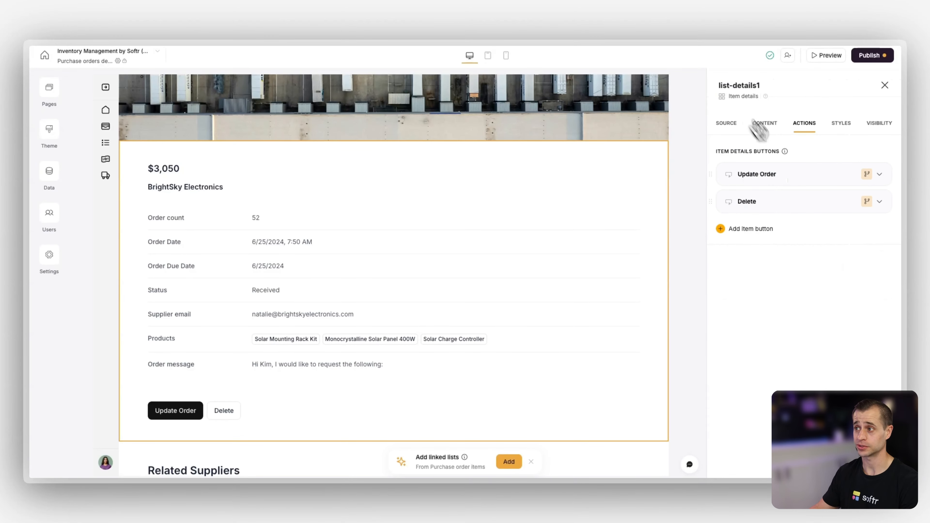
click(868, 202)
click(762, 184)
click(762, 222)
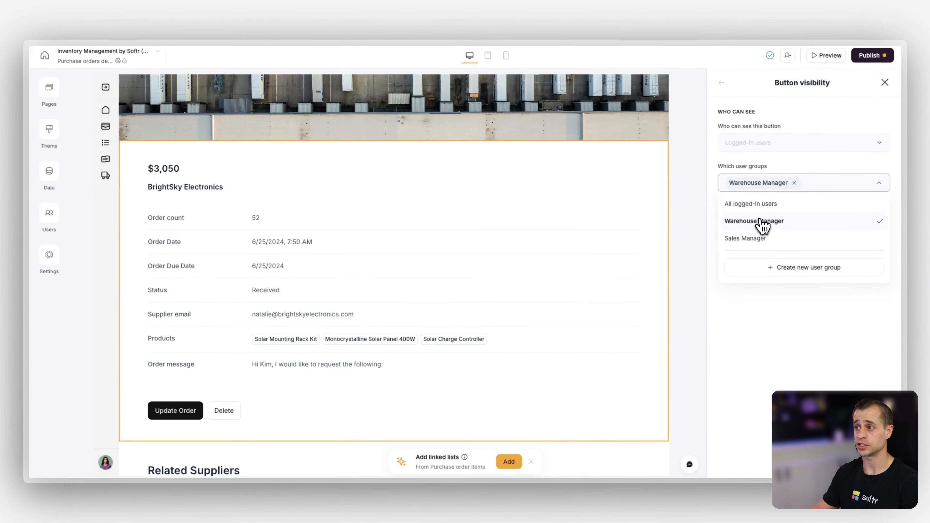
click(721, 83)
Change the label of the Delete button to "Delete Order"
click(755, 202)
click(782, 241)
text(Order)
Set the delete modal's title to "Delete order" and its description to "You are about to delete this order, are you sure?"
click(776, 303)
click(782, 353)
text(order)
scroll(783, 350, down, 3)
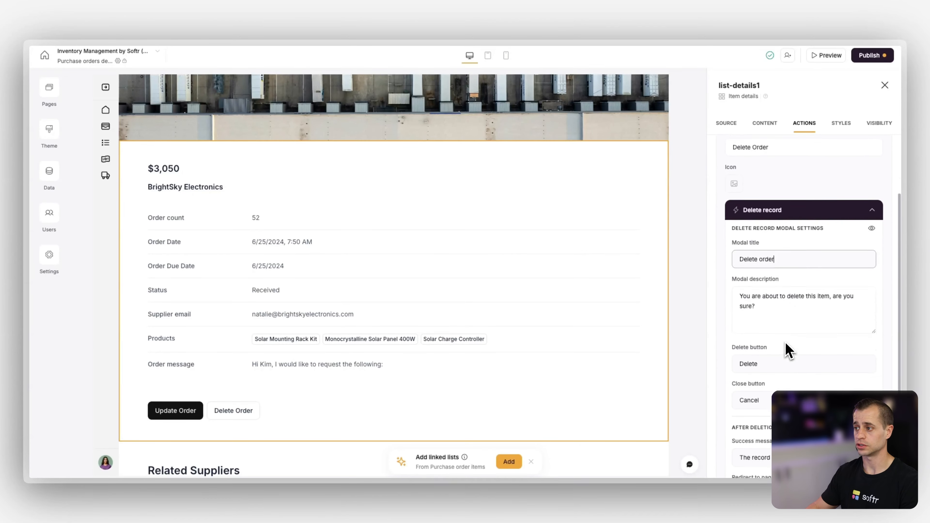
double_click(822, 293)
text(order)
Replace "record" with "order" in the success message shown after deletion and collapse the Delete Order settings
scroll(823, 293, down, 3)
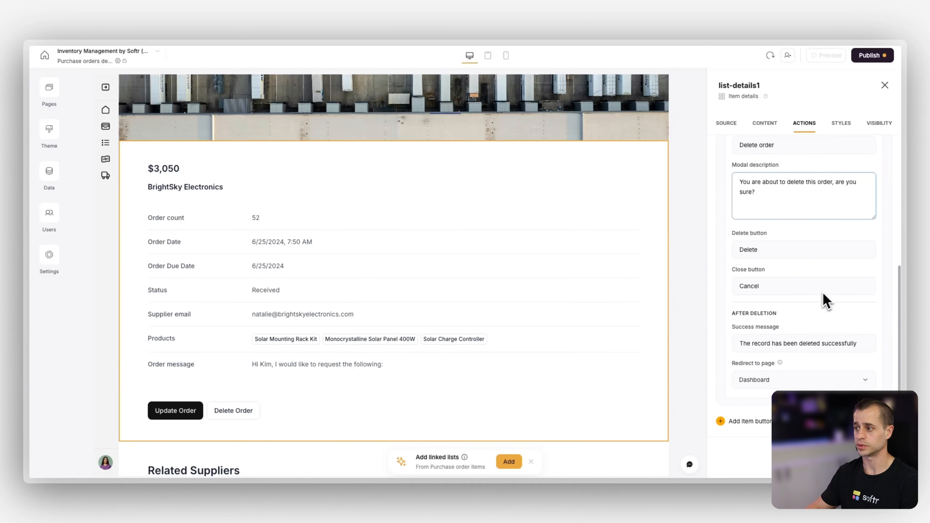
drag(752, 344, 766, 346)
text(ord)
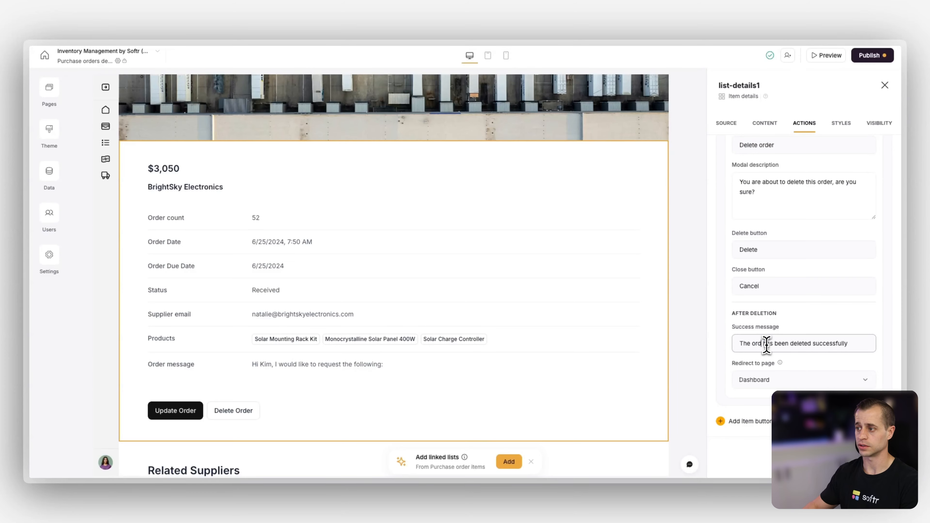
scroll(767, 344, up, 10)
click(782, 301)
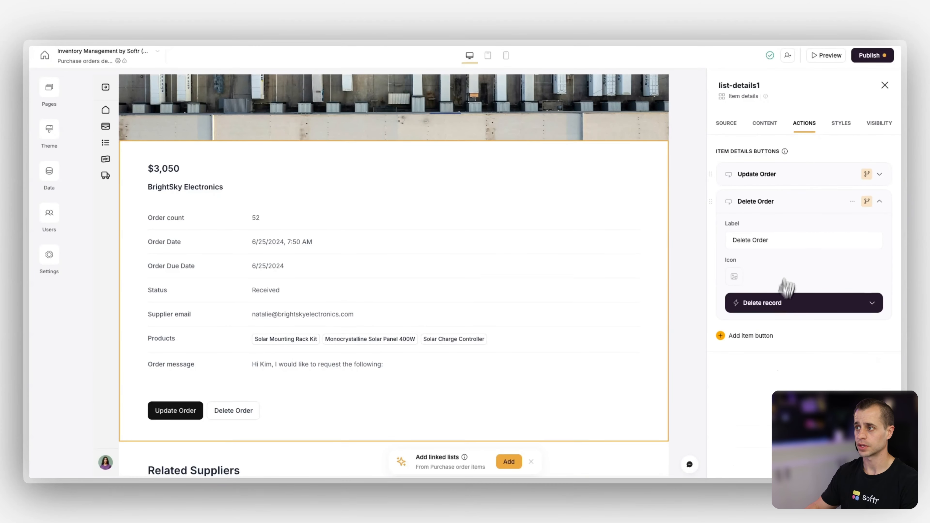
click(799, 207)
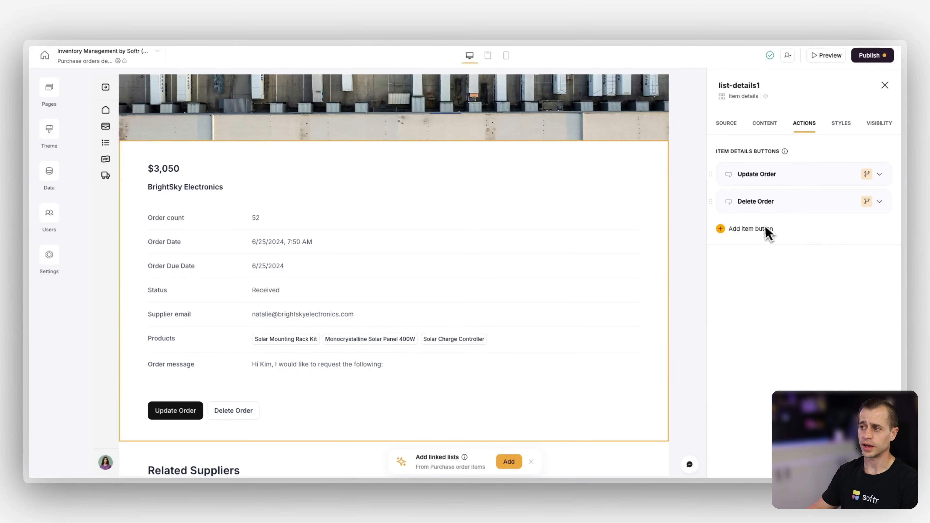
Add a one-click update item button labelled "Update Status"
click(751, 230)
text(Updat)
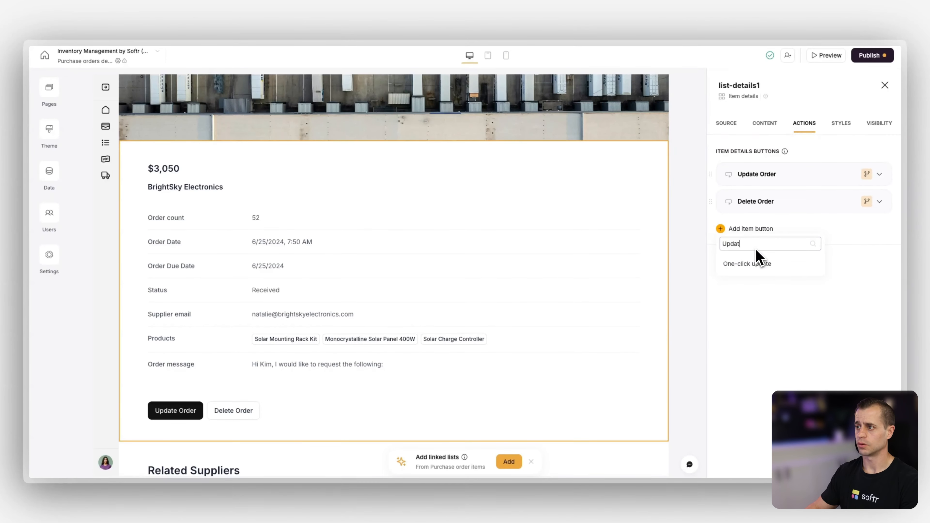
click(760, 264)
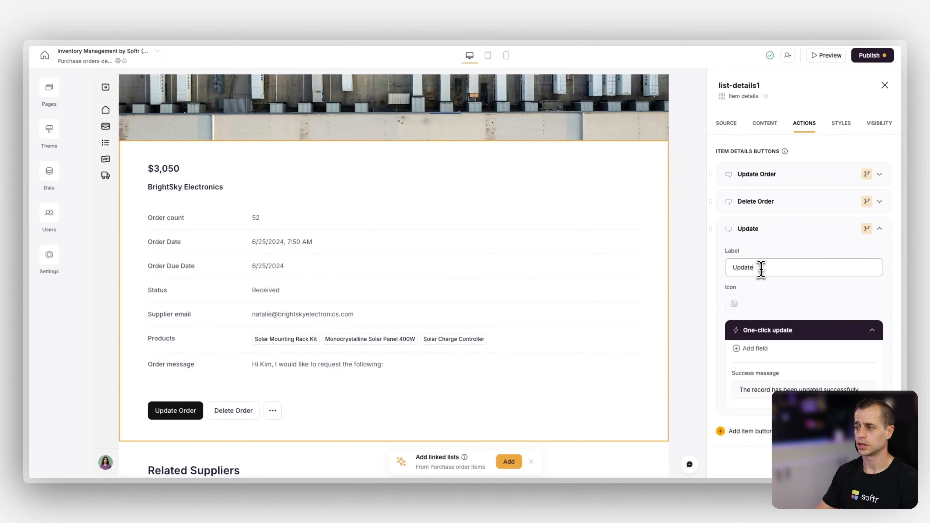
click(761, 269)
text(Status)
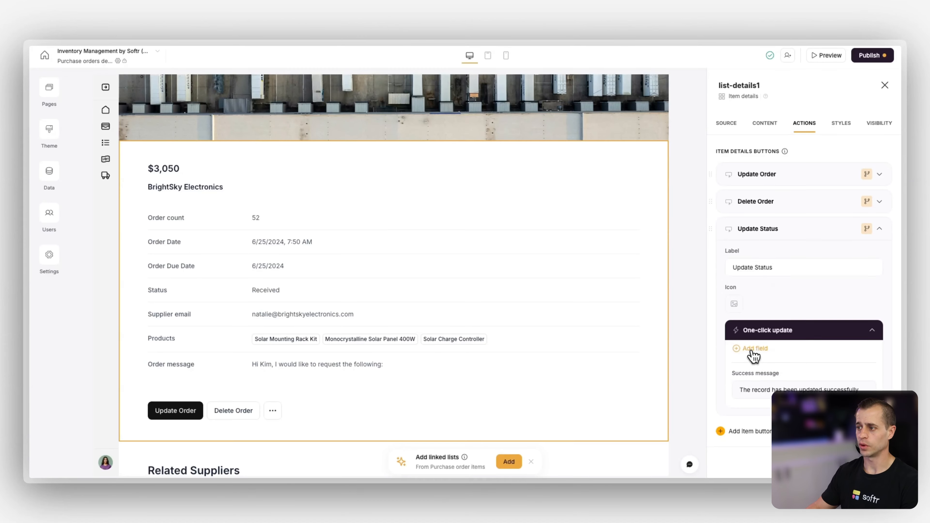
Add the Status field to the one-click update with the Replace existing value method
click(751, 349)
scroll(787, 299, down, 1)
click(772, 309)
click(601, 305)
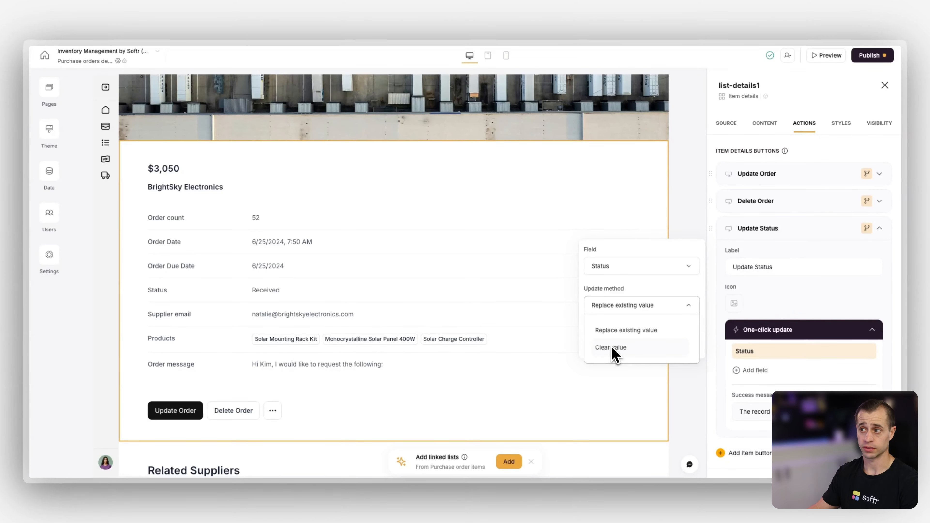
click(639, 301)
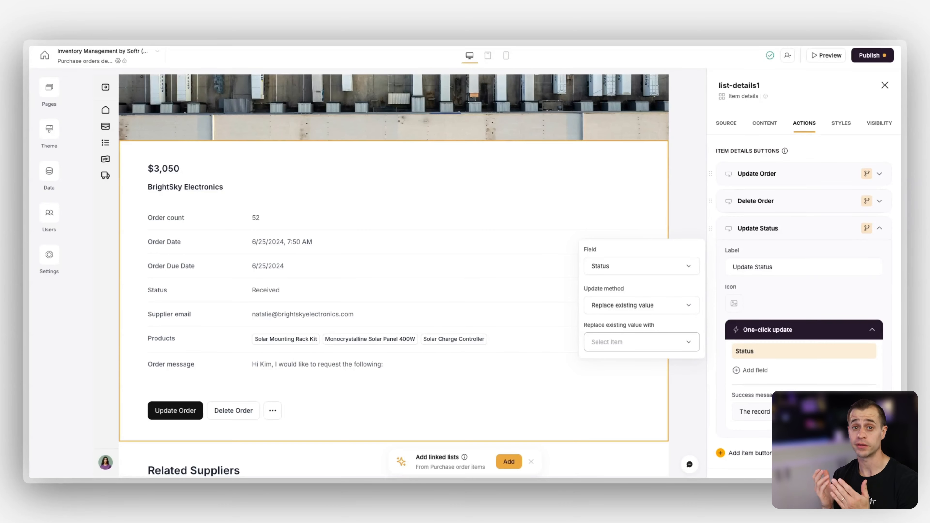
Set the custom value "Received" as the replacement for Status in the one-click update
click(612, 343)
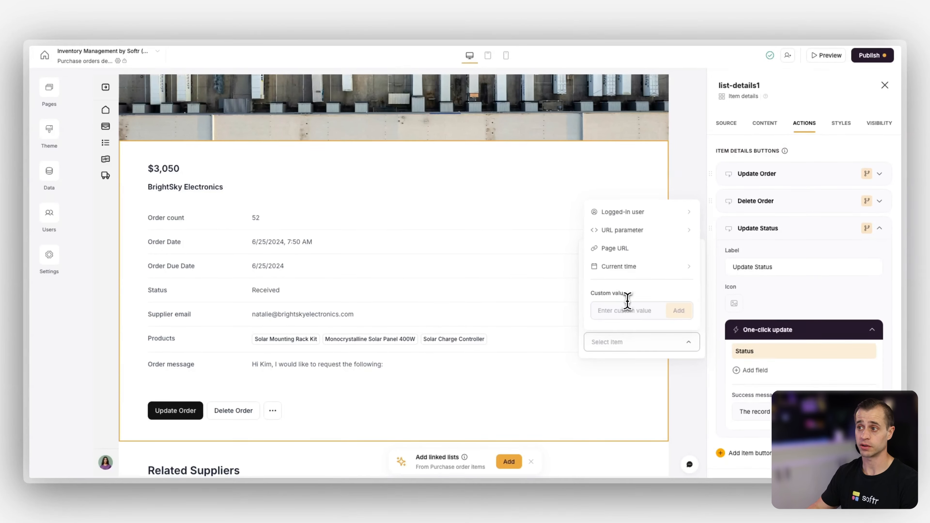
click(622, 310)
text(Replaced)
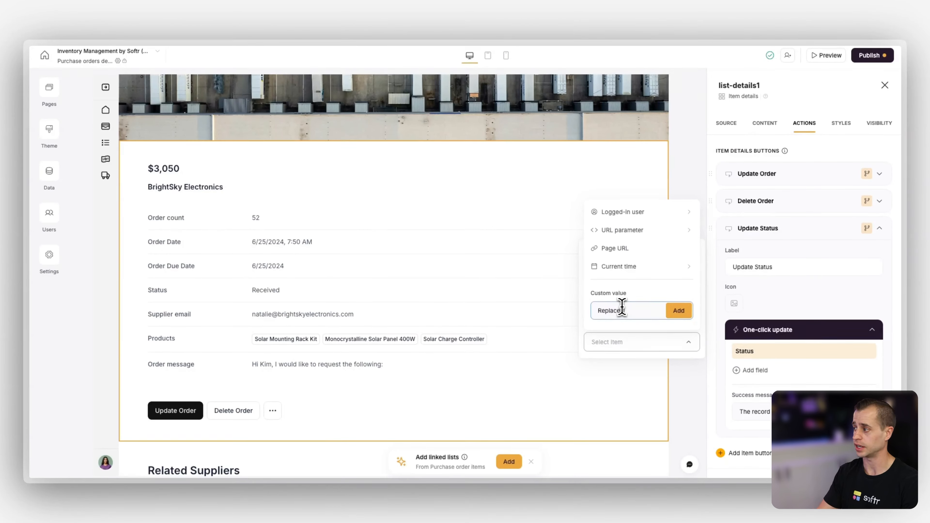
key(super+a)
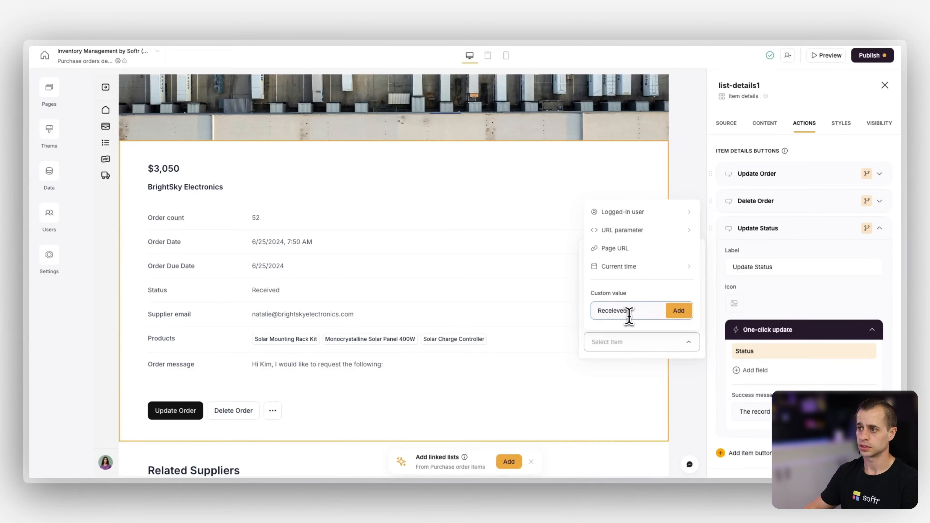
key(Return)
Relabel the one-click update button as "Update to received"
drag(754, 267, 772, 270)
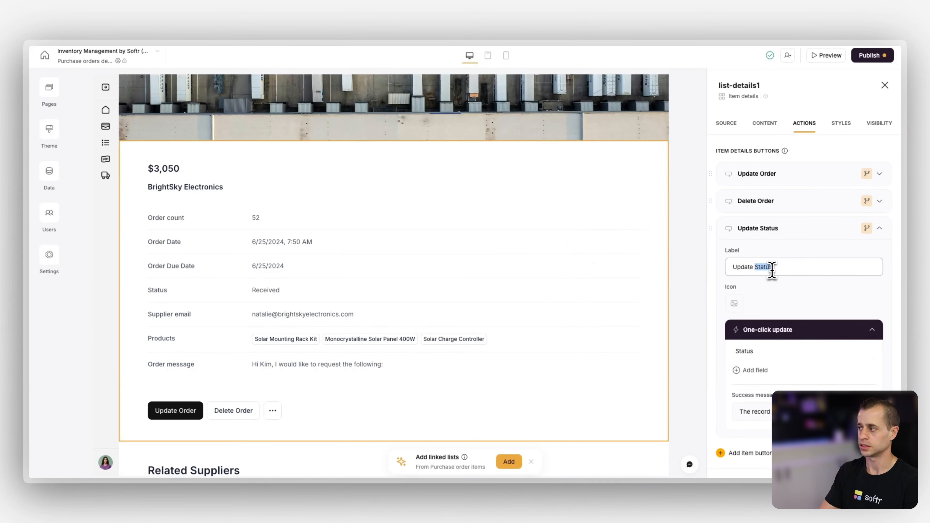
text(to receive)
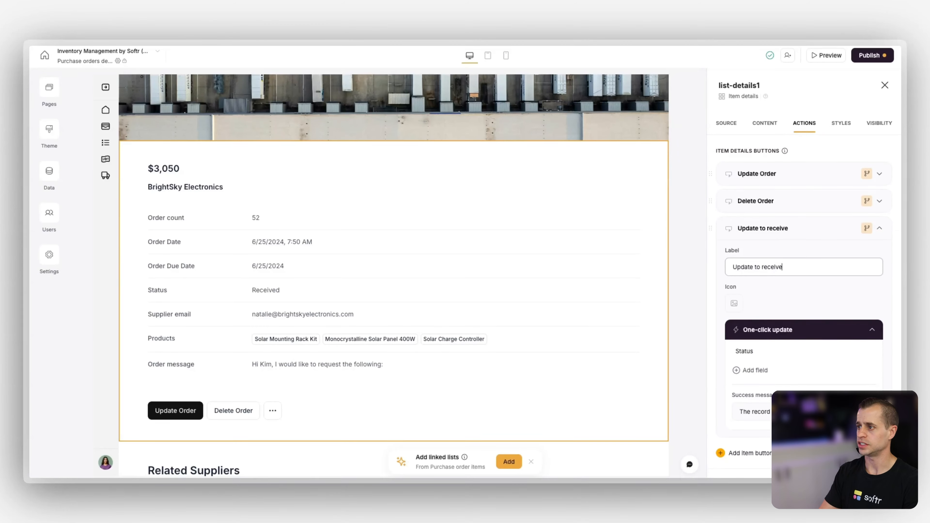
text(d)
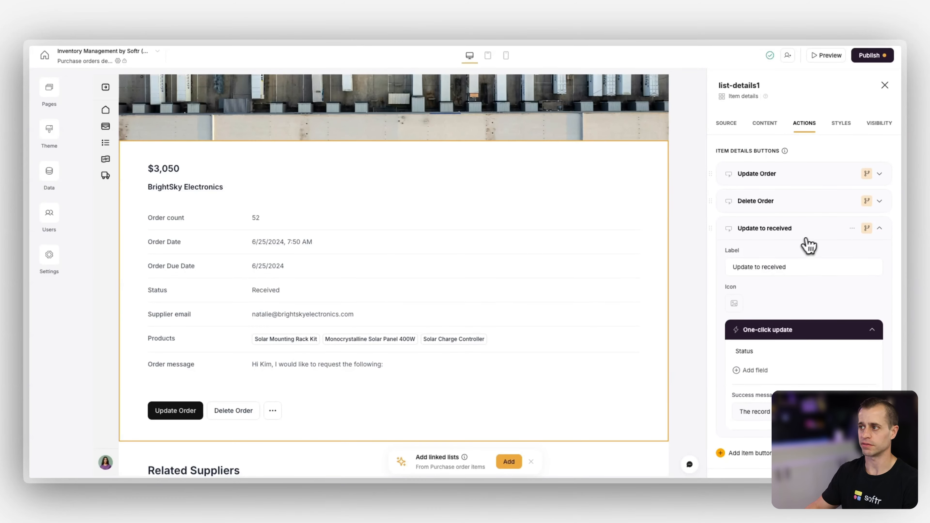
Restrict the "Update to received" button's visibility to the Warehouse Manager user group and collapse the button's settings
click(867, 229)
click(770, 188)
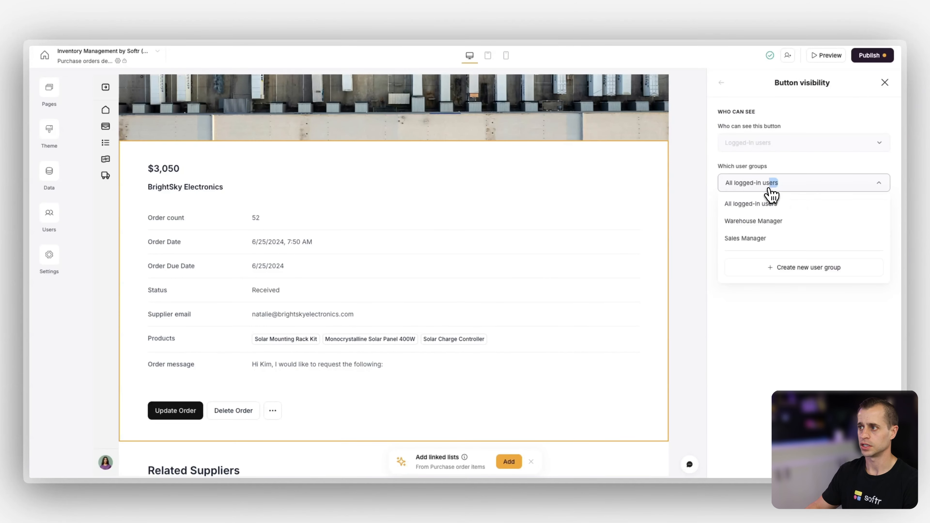
click(769, 221)
click(722, 84)
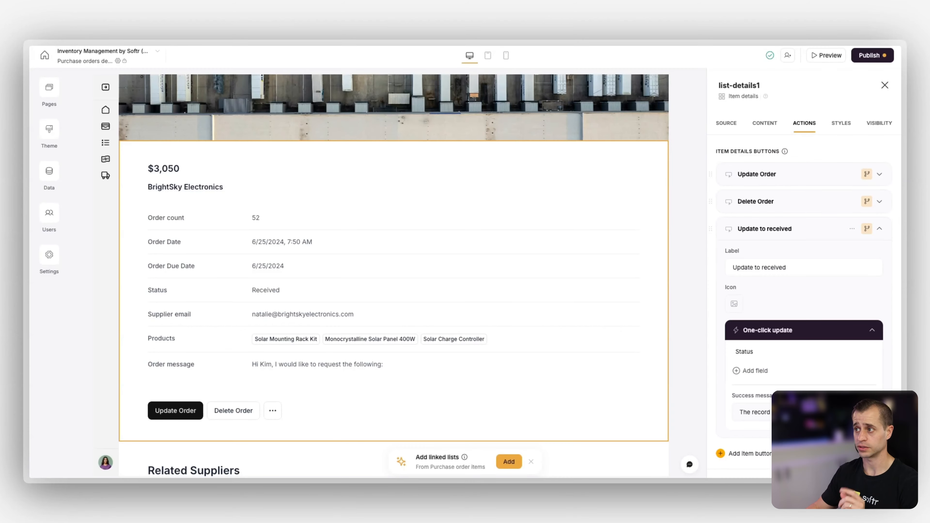
click(791, 230)
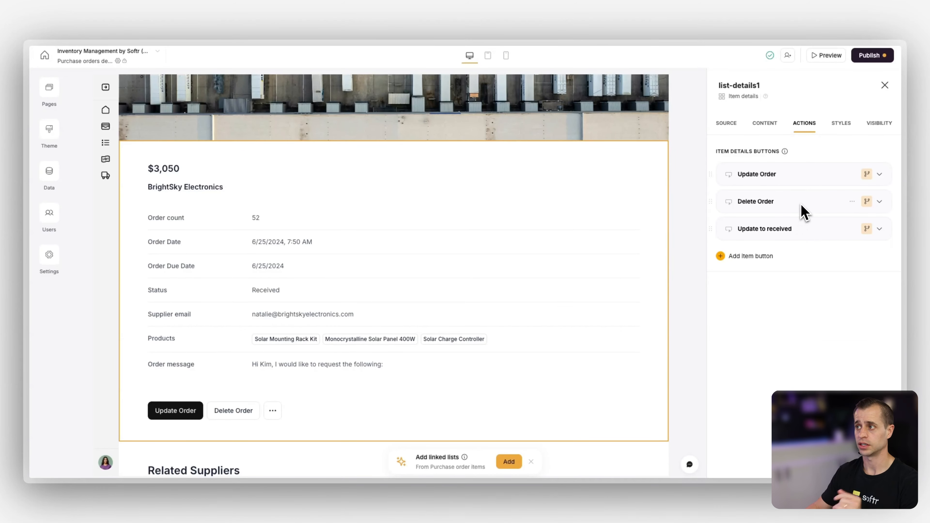
Browse the available item button actions and add a Call API button
click(752, 260)
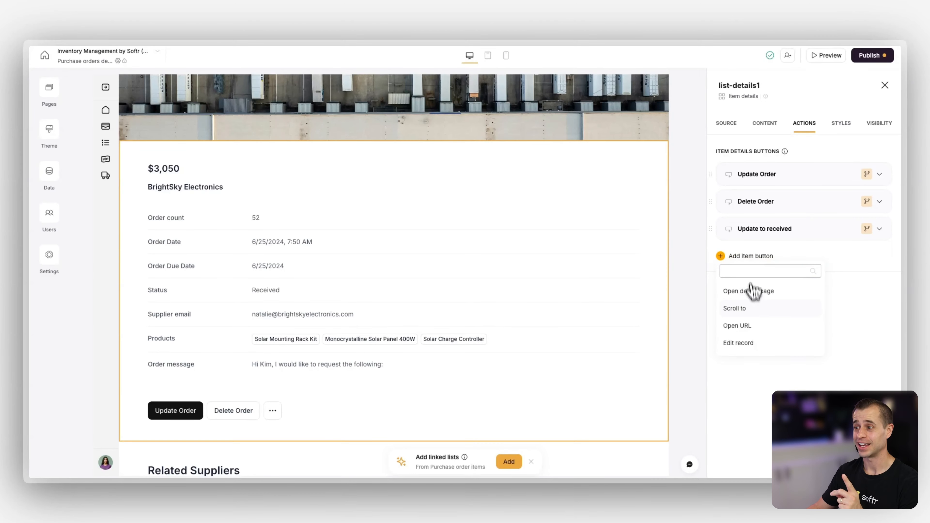
scroll(753, 315, down, 2)
scroll(755, 314, down, 2)
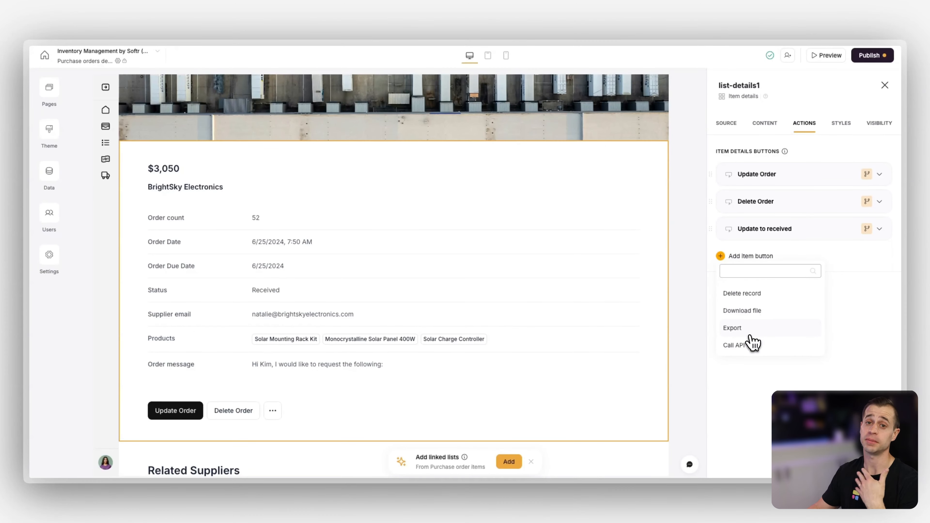
scroll(751, 345, up, 4)
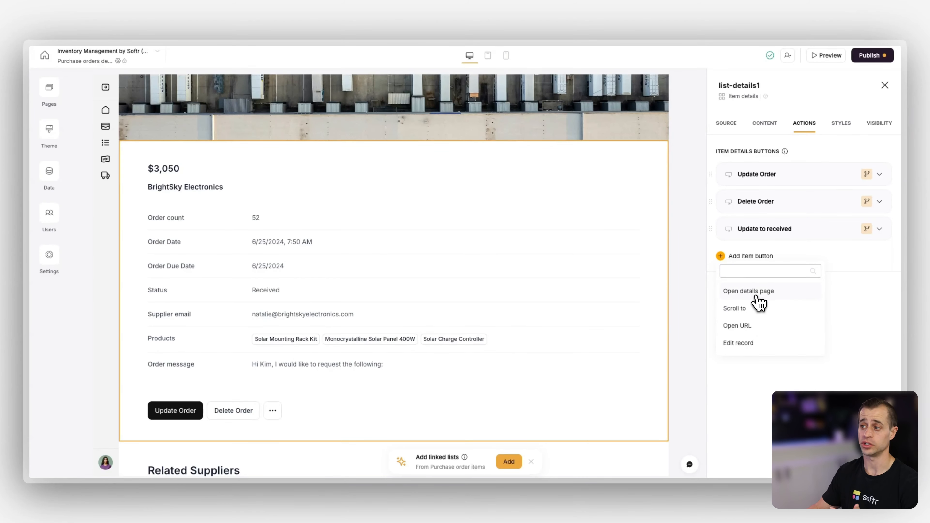
scroll(755, 310, down, 1)
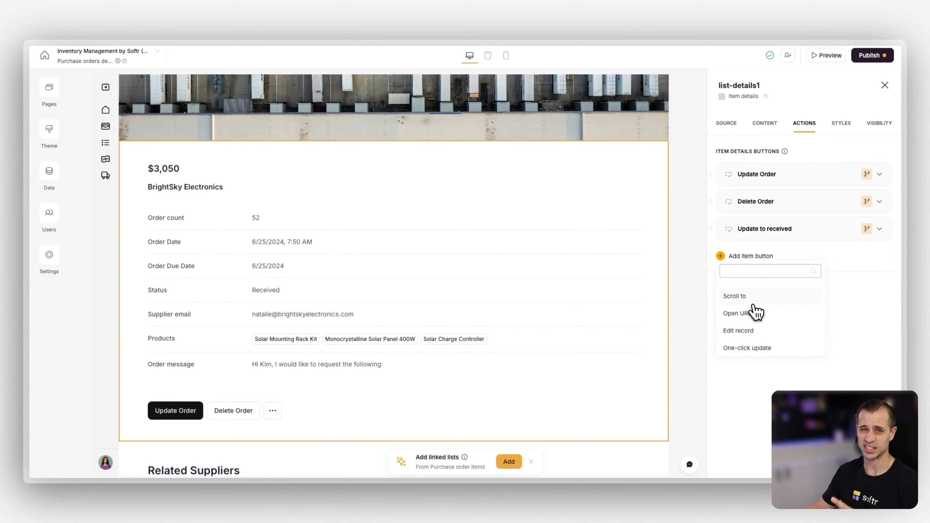
scroll(755, 312, down, 1)
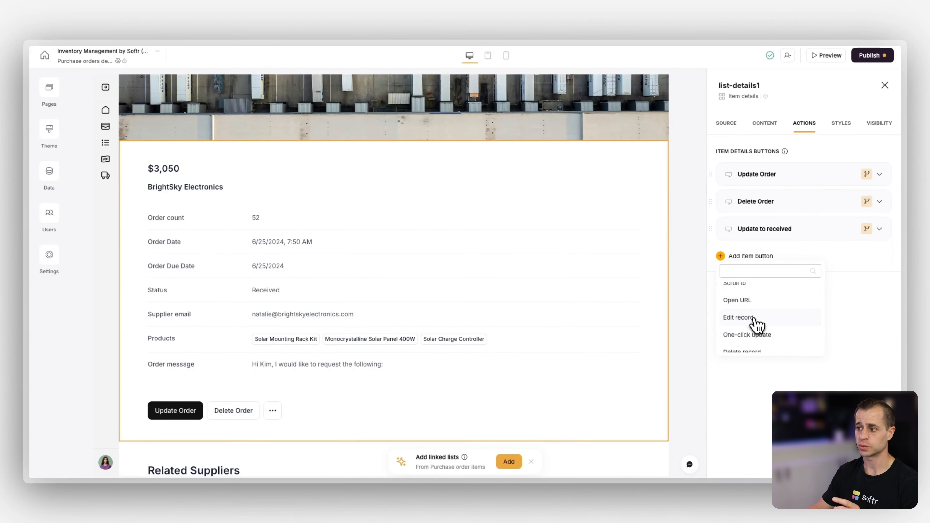
scroll(757, 326, down, 1)
scroll(756, 329, down, 1)
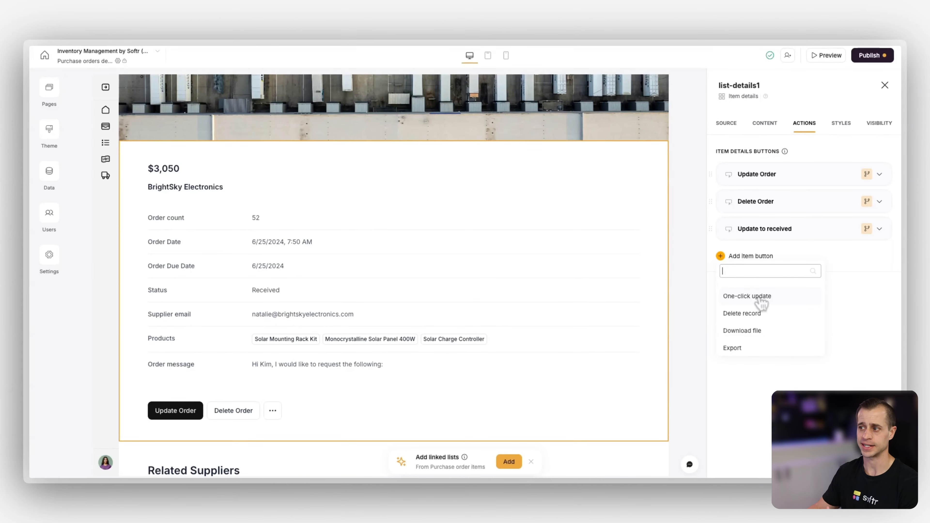
scroll(760, 313, down, 1)
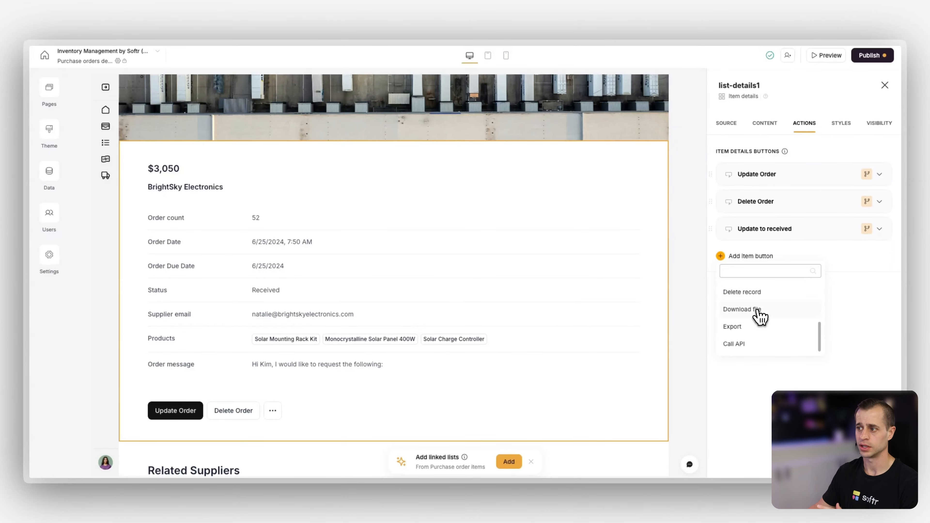
click(749, 344)
Enter "url" as the placeholder API URL of the Call API action
scroll(754, 331, down, 2)
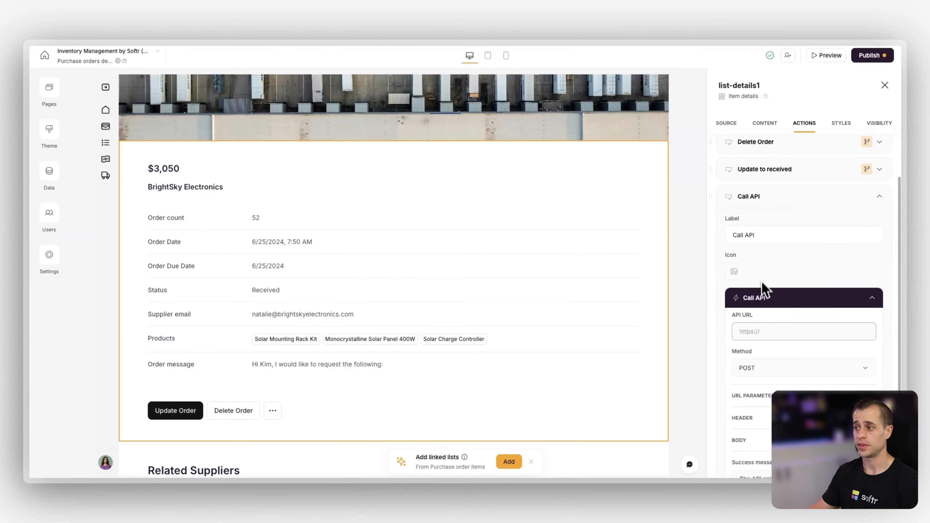
click(763, 330)
text(url)
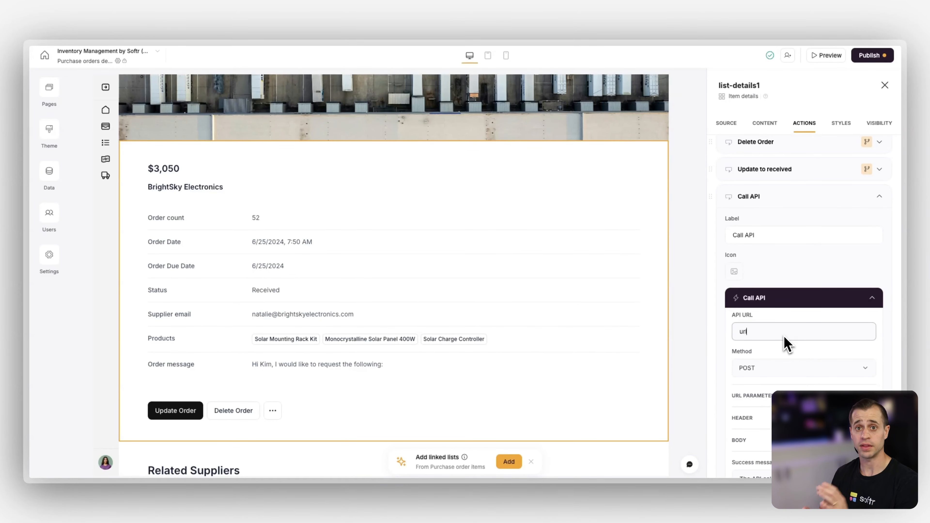
Enable the request body for the API call and enter "name" as its first key
scroll(855, 350, down, 2)
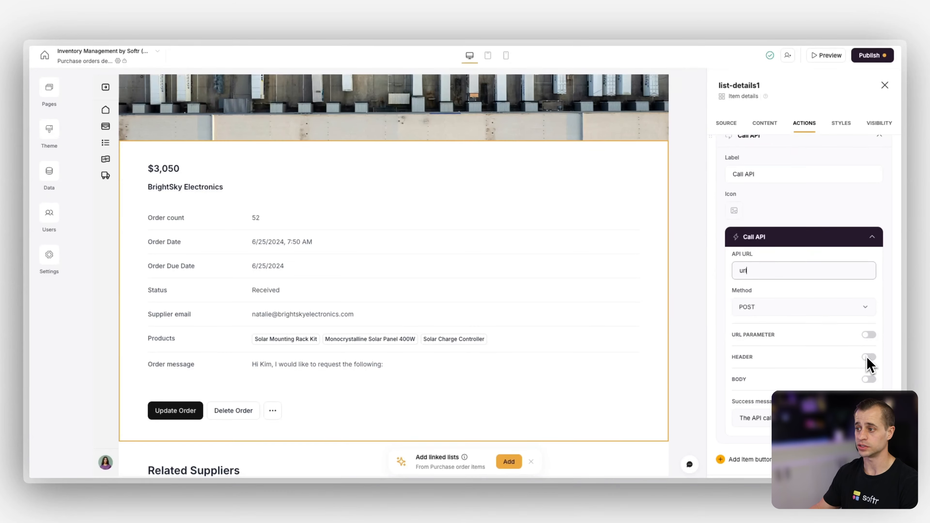
click(868, 379)
scroll(842, 378, down, 3)
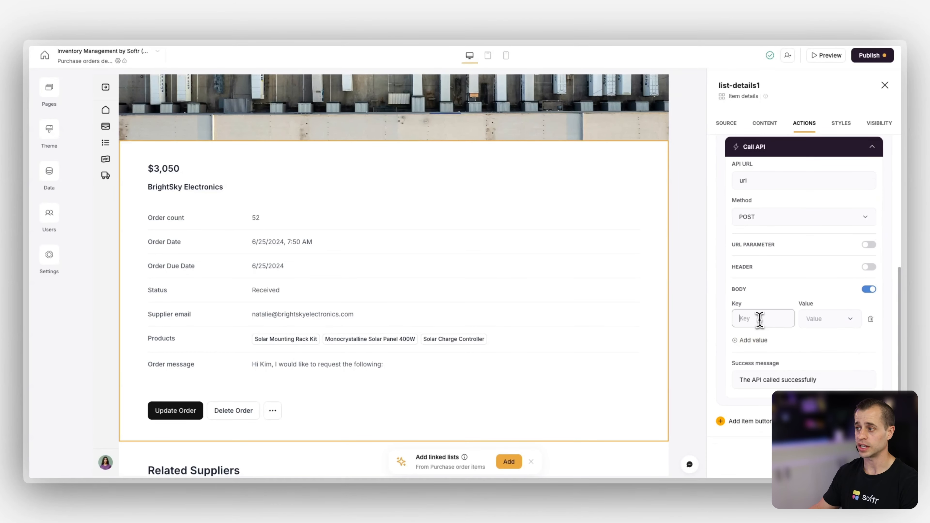
click(832, 319)
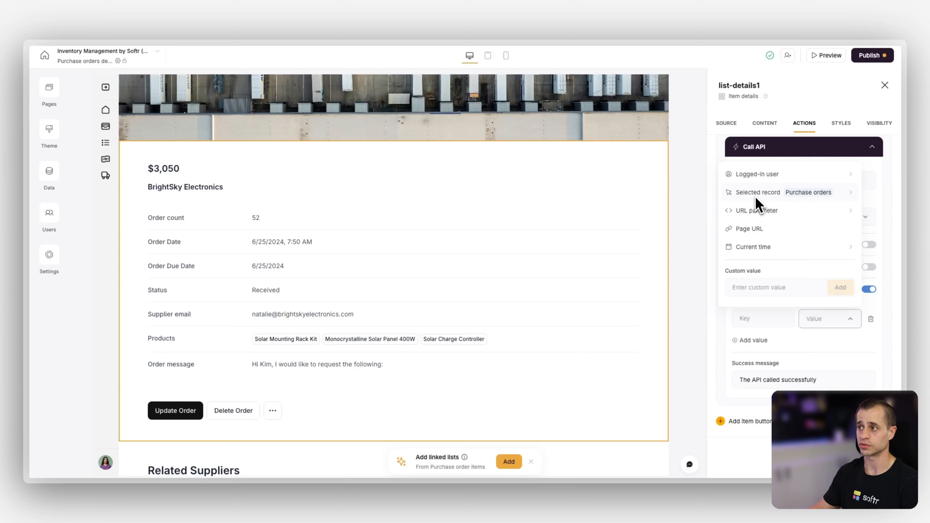
click(767, 317)
text(name)
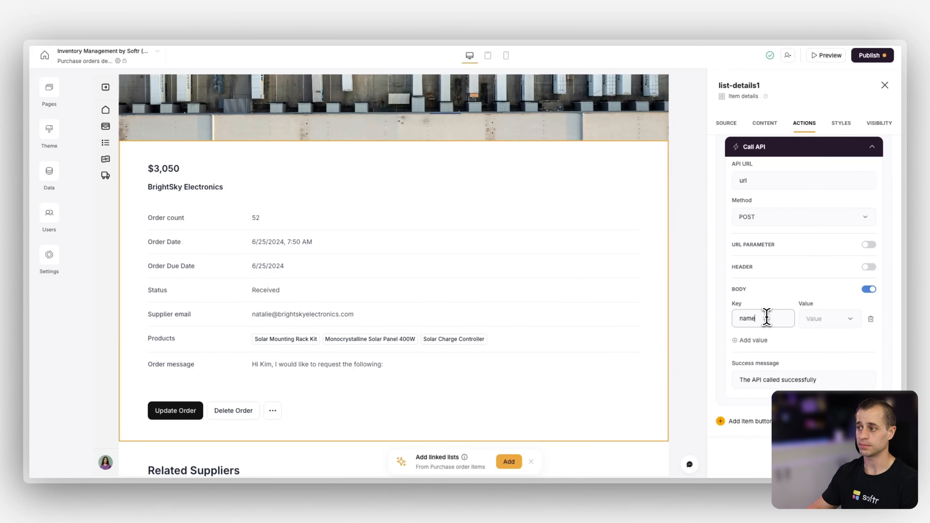
Map the "name" body key's value to the selected record's Purchase order field
click(813, 320)
click(785, 198)
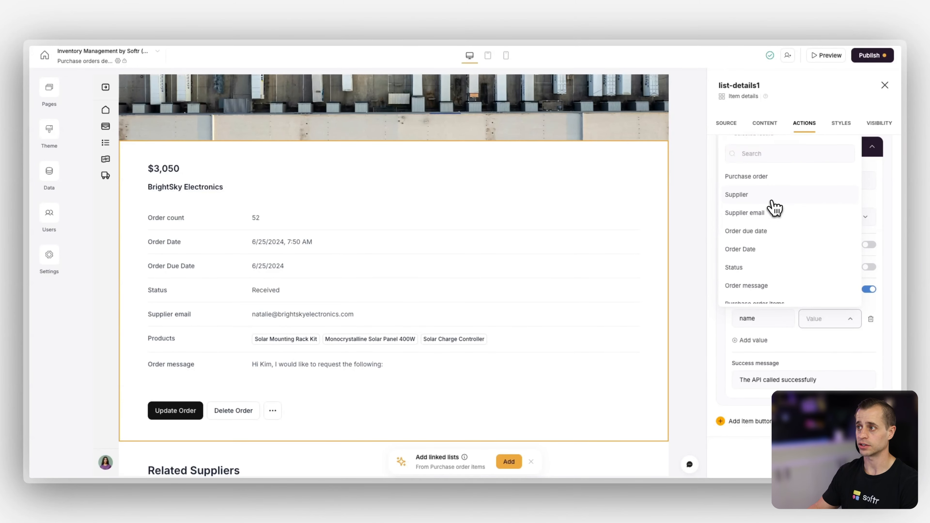
text(name)
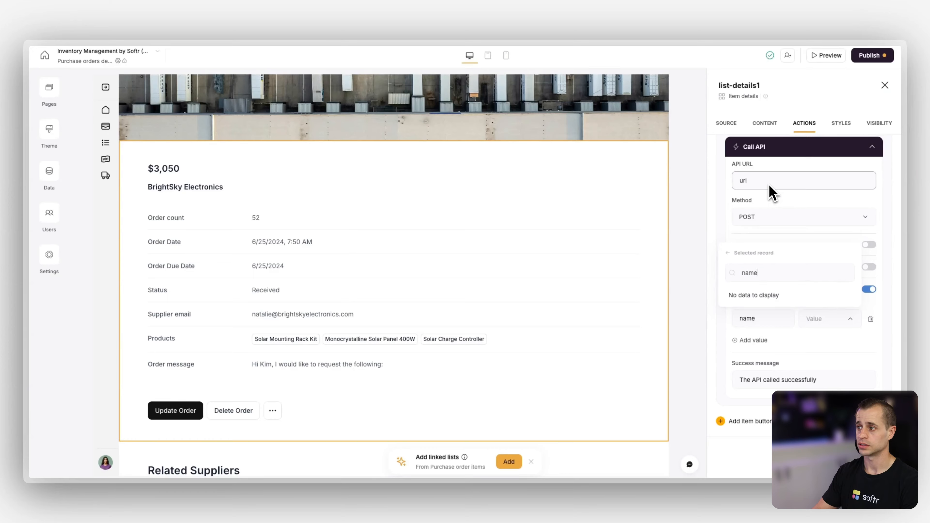
key(ctrl+a)
key(BackSpace)
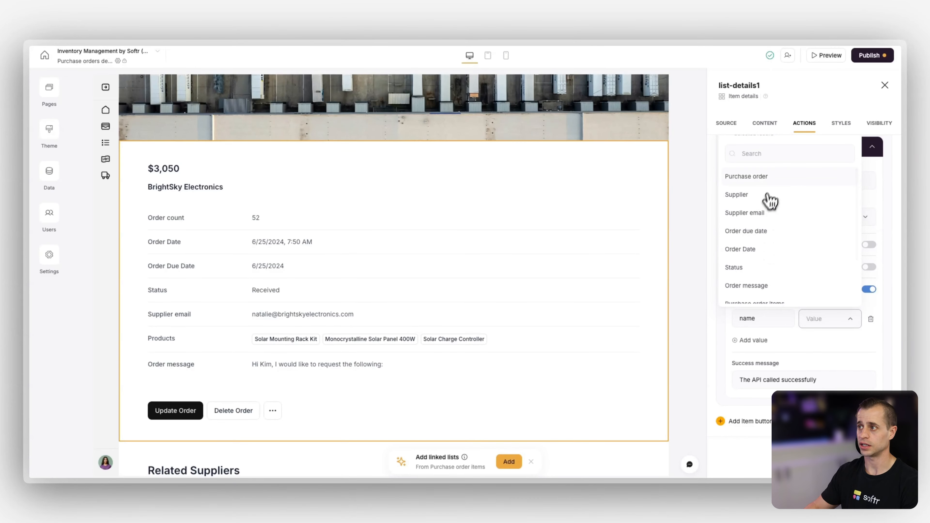
click(773, 180)
Add a second body entry with the key "Status" and the selected record's Status field as its value
click(754, 341)
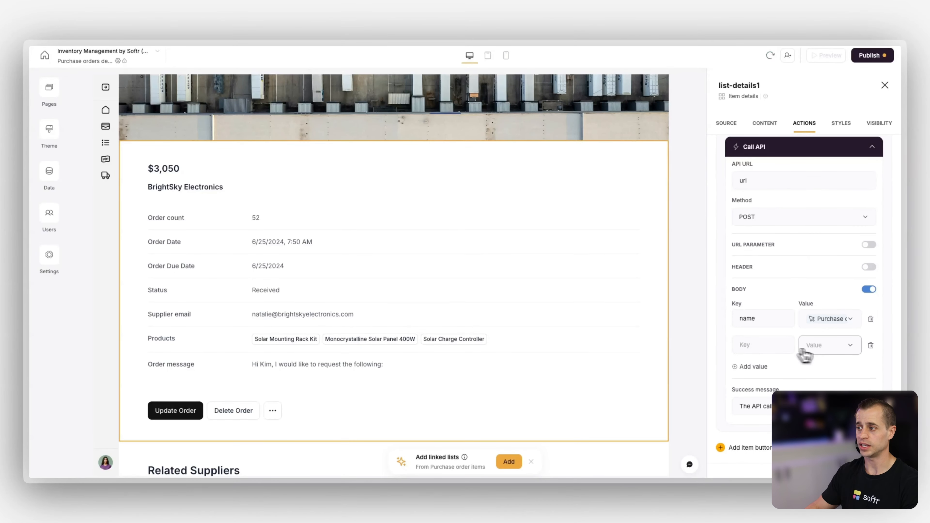
click(803, 352)
click(782, 220)
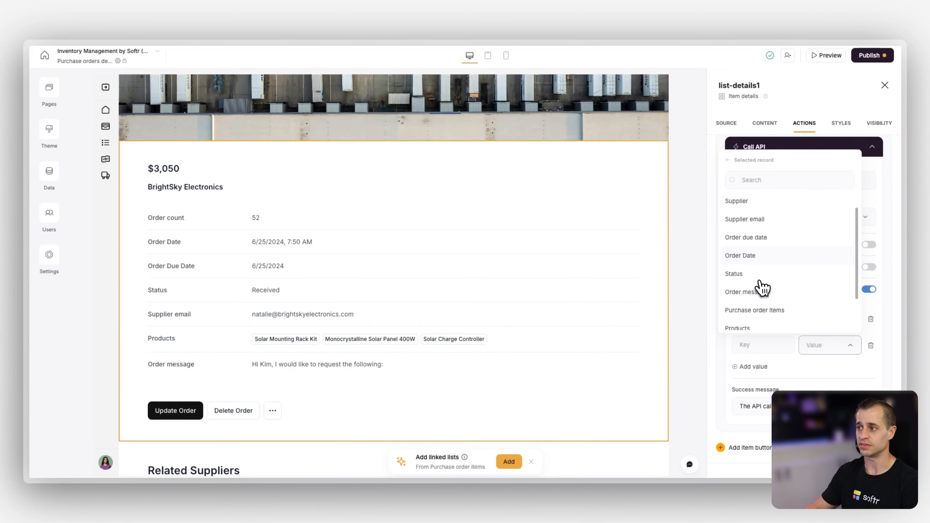
click(753, 278)
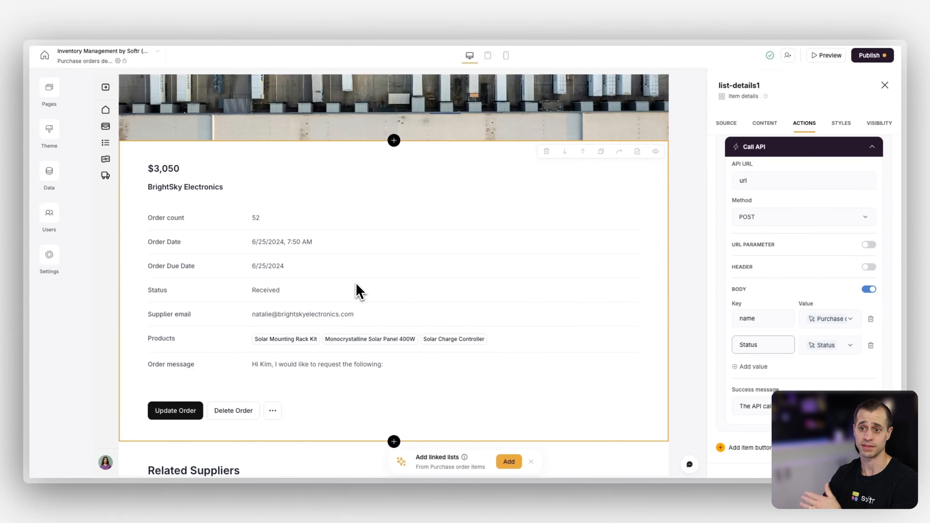
Relabel the Call API button as "Send Order" and collapse its settings
scroll(791, 200, up, 3)
triple_click(773, 205)
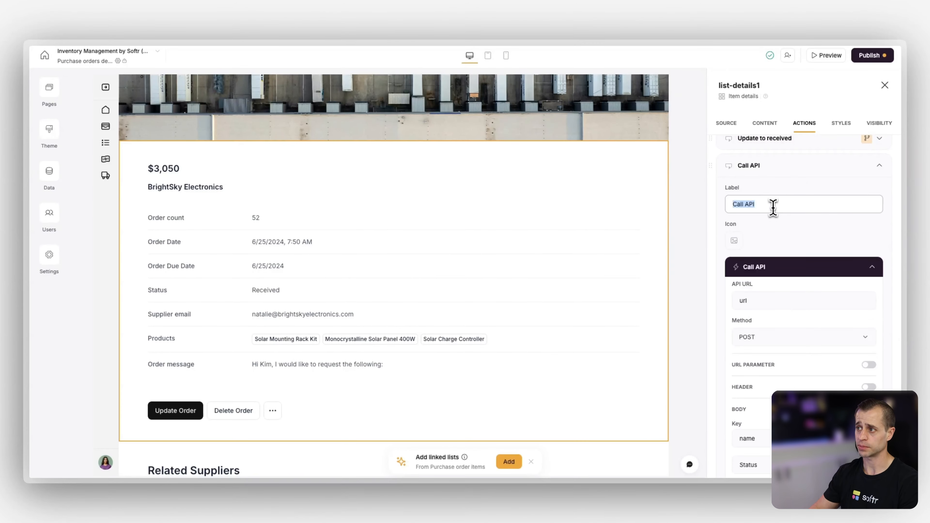
text(Send Order)
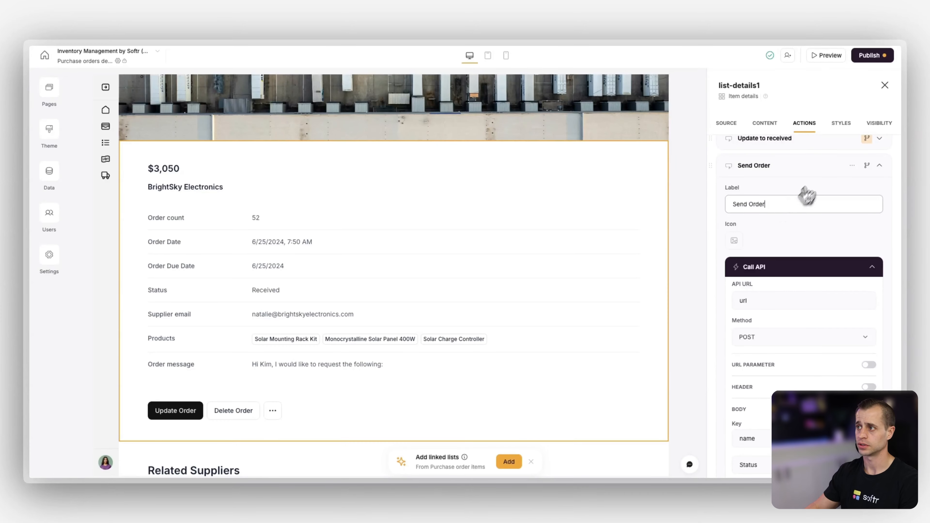
click(817, 165)
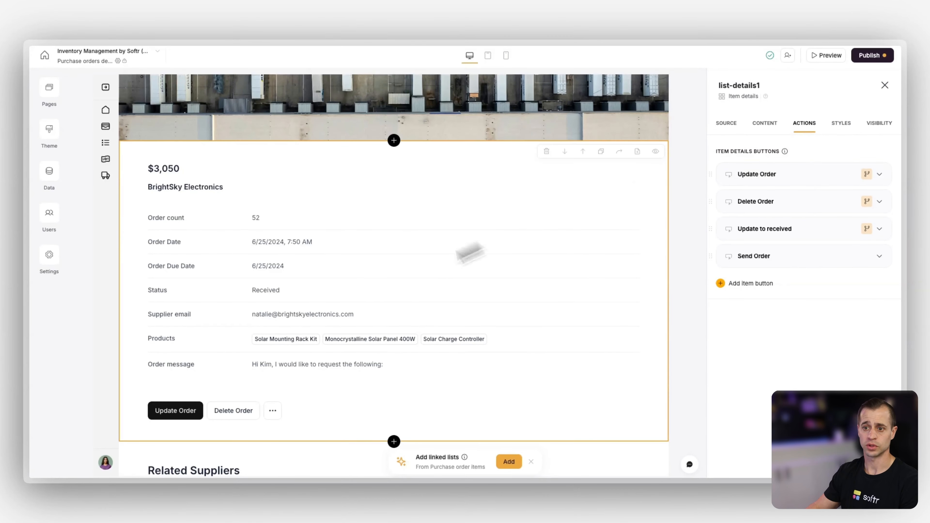
Change the Related Suppliers block from a list to the Table block type
scroll(344, 366, down, 1)
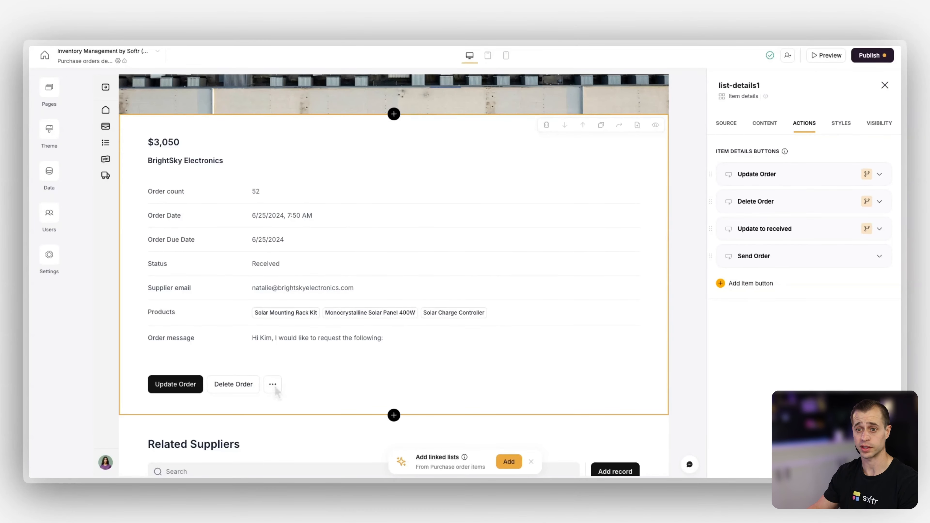
scroll(329, 358, down, 9)
click(401, 307)
scroll(373, 312, down, 1)
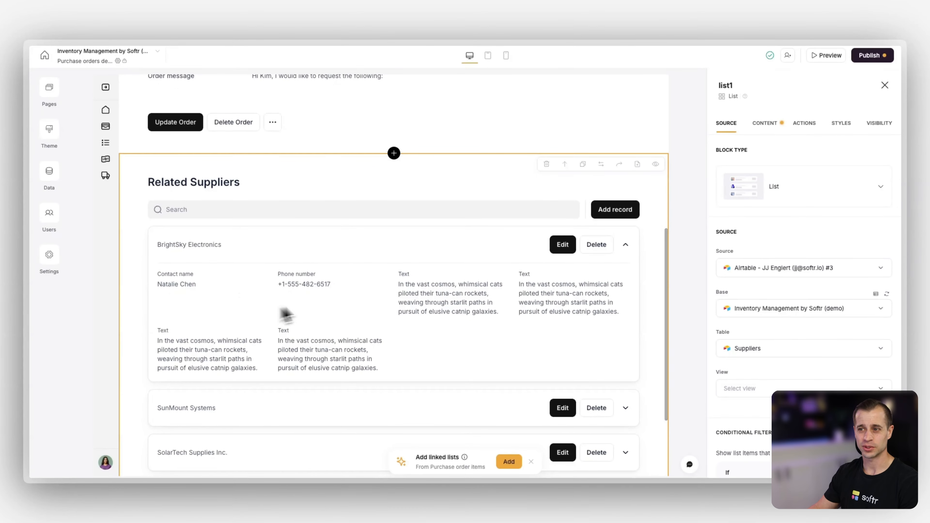
scroll(305, 326, up, 1)
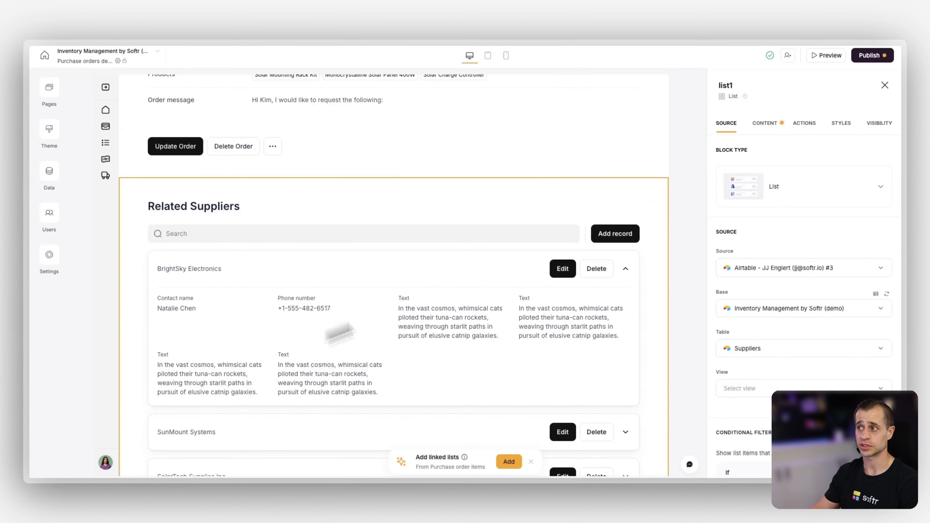
click(788, 195)
click(852, 252)
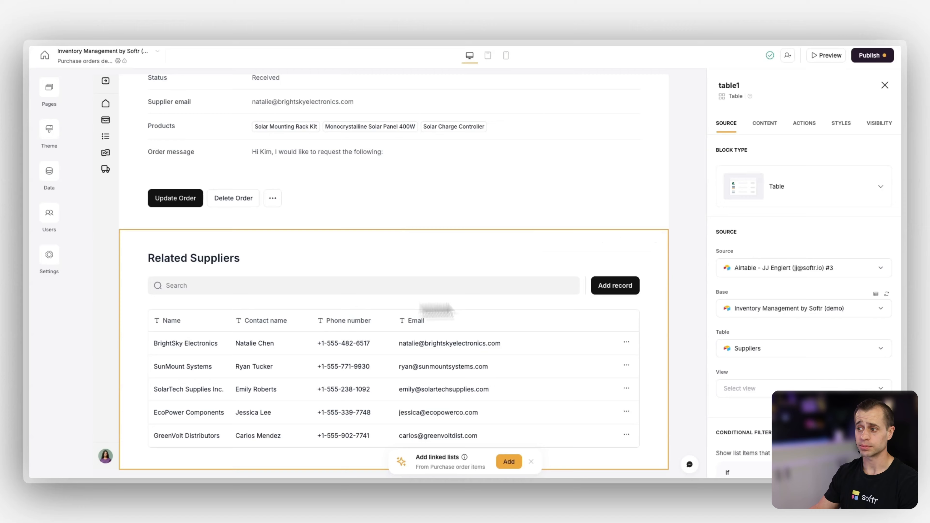
Switch the Related Suppliers block's source table to Purchase order items
click(762, 353)
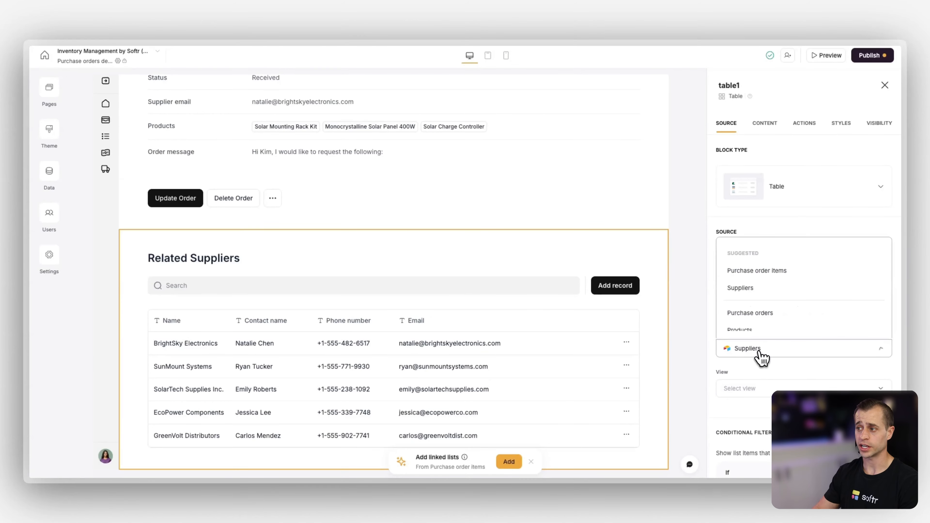
click(780, 272)
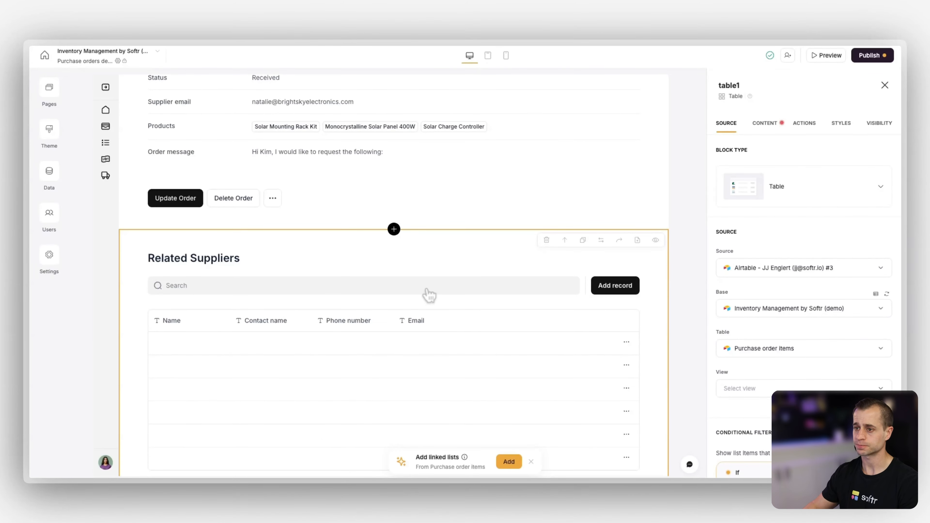
Map the table's Name item field to the Order item ID field
click(747, 291)
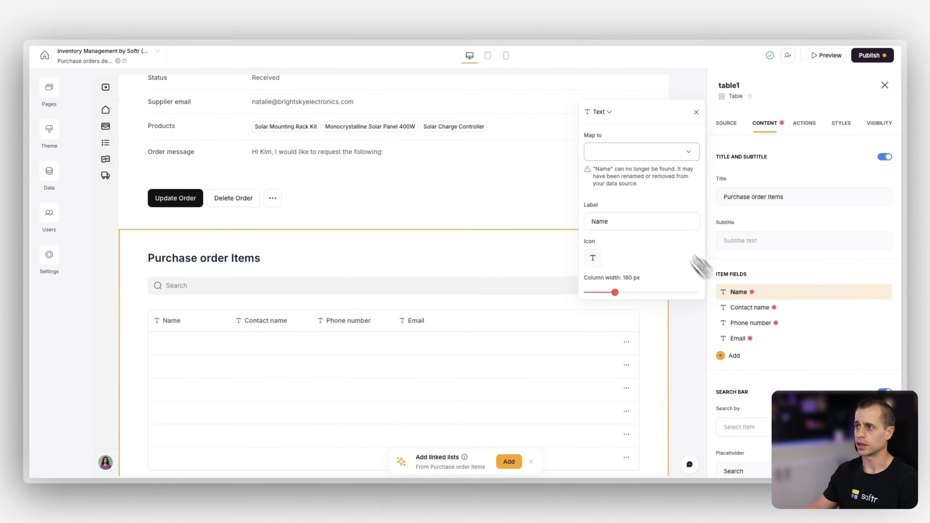
click(621, 153)
text(ord)
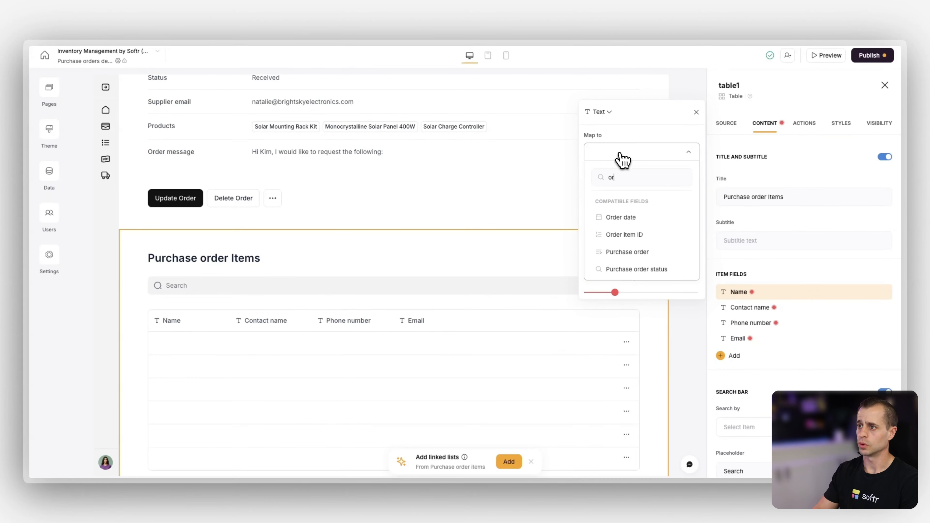
click(640, 230)
Relabel the column mapped to Order item ID as "Order ID" and remove its icon
click(621, 210)
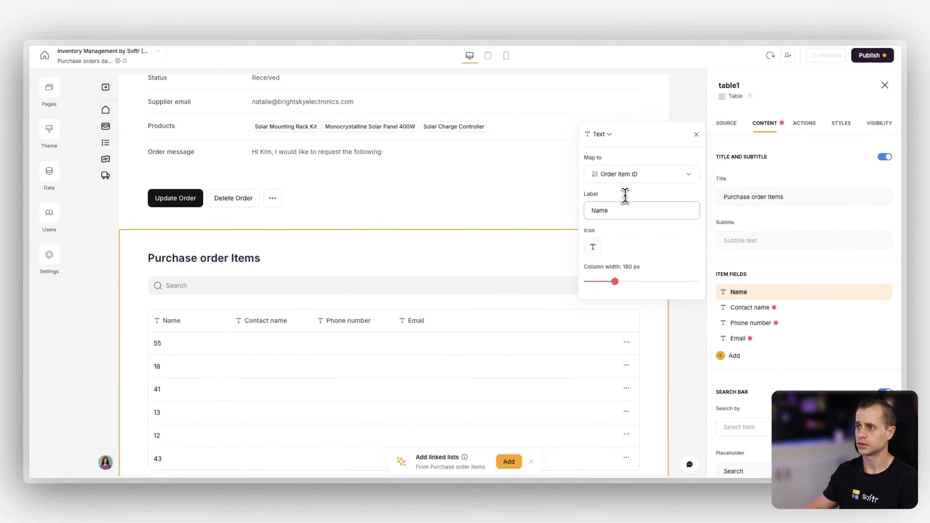
key(ctrl+a)
text(O)
text(Ord)
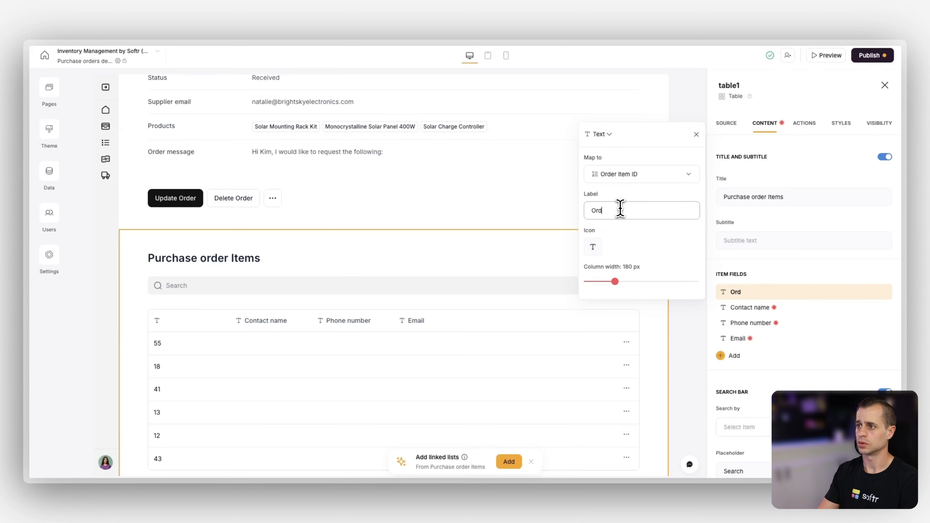
text(er ID)
click(594, 248)
click(614, 284)
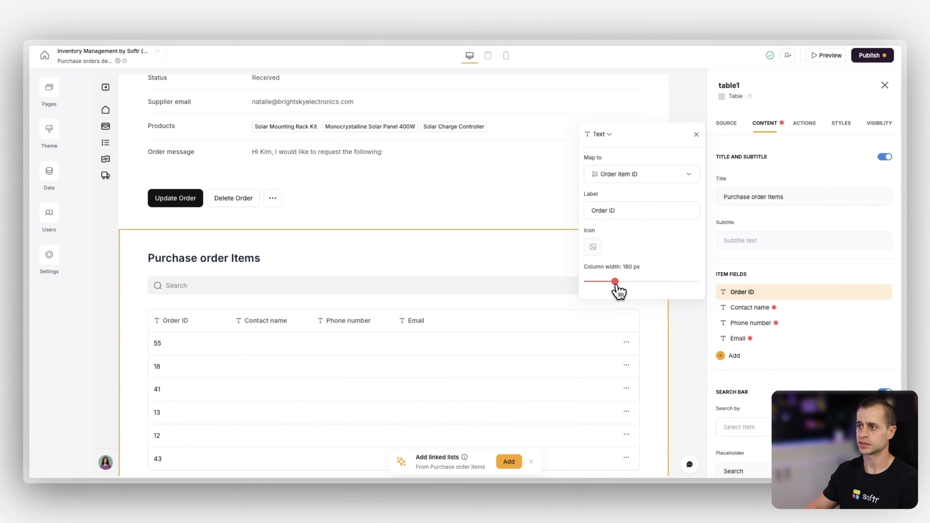
Map the Contact name column to the Product field, label it "Product" and leave it without an icon
click(787, 308)
click(658, 172)
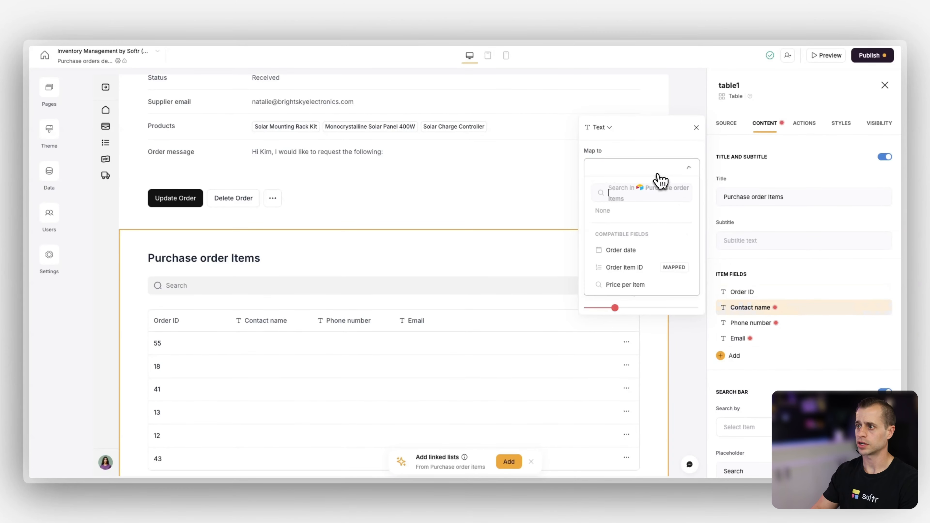
text(pro)
click(645, 233)
triple_click(645, 226)
text(Product)
Map the Phone number column to the Price per item field, label it "Price" and remove its icon
click(769, 323)
click(665, 185)
text(pri)
click(648, 249)
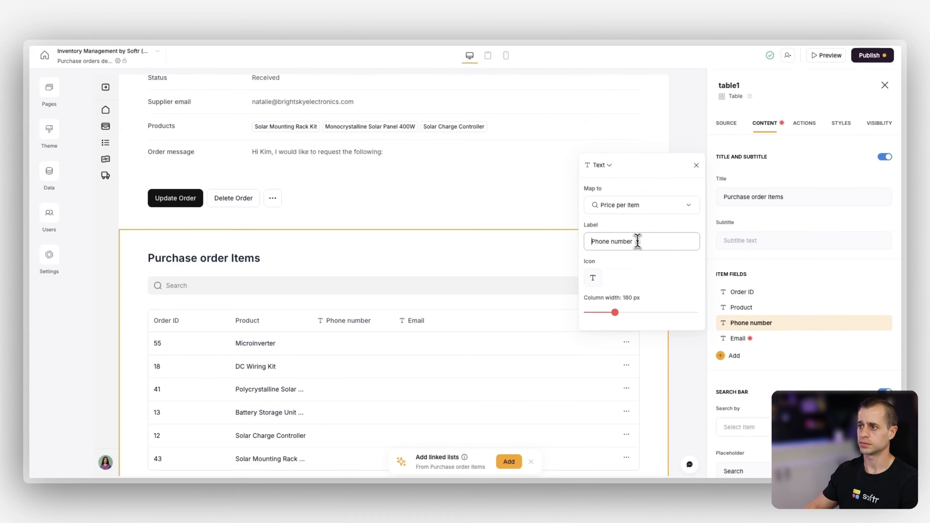
triple_click(637, 241)
text(Price)
click(593, 278)
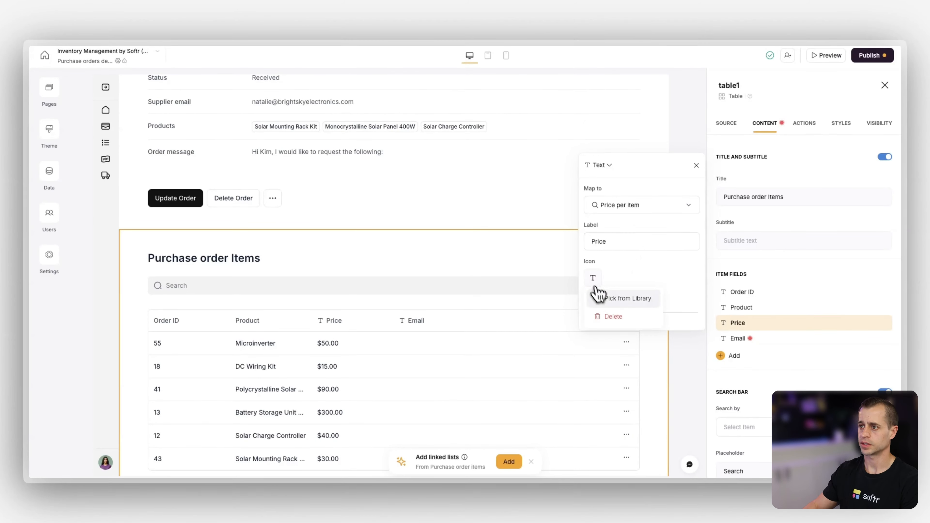
click(609, 315)
Map the Email column to the Quantity field, label it "Quantity" and remove its icon
click(749, 339)
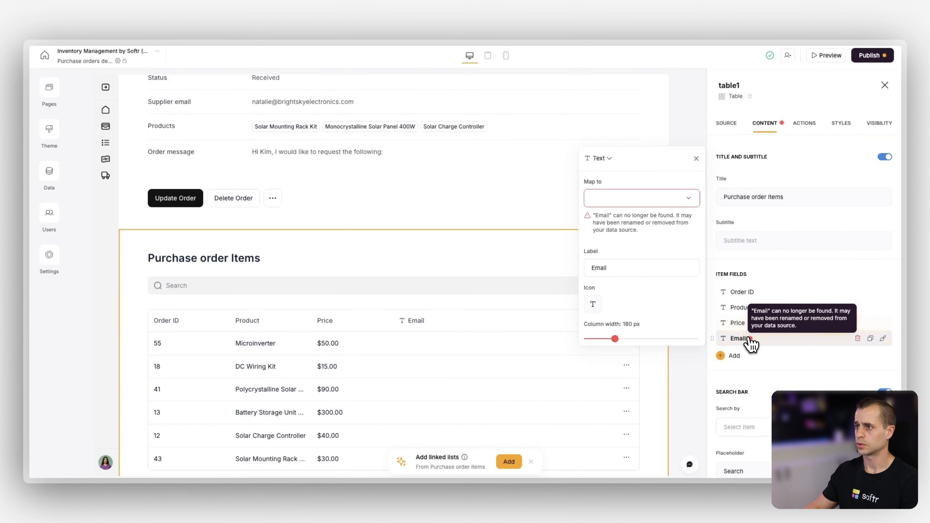
click(632, 199)
text(qu)
click(618, 264)
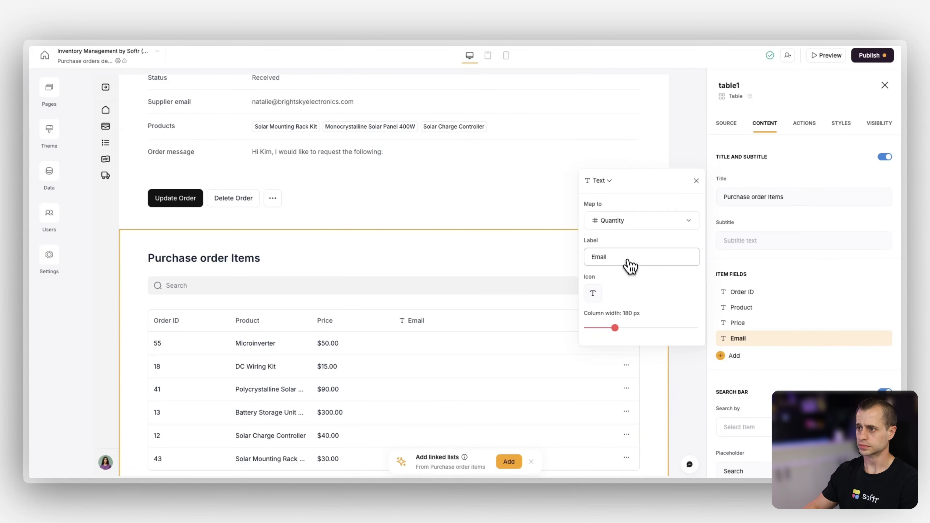
click(593, 293)
click(614, 312)
click(617, 260)
key(ctrl+a)
text(Quy)
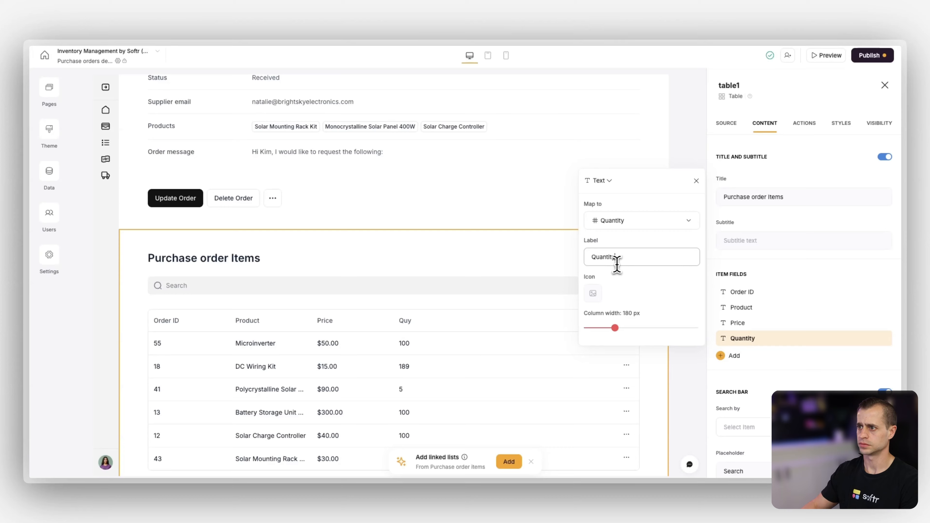
click(642, 271)
Add a Total cost column to the purchase order items table and remove its icon
click(753, 354)
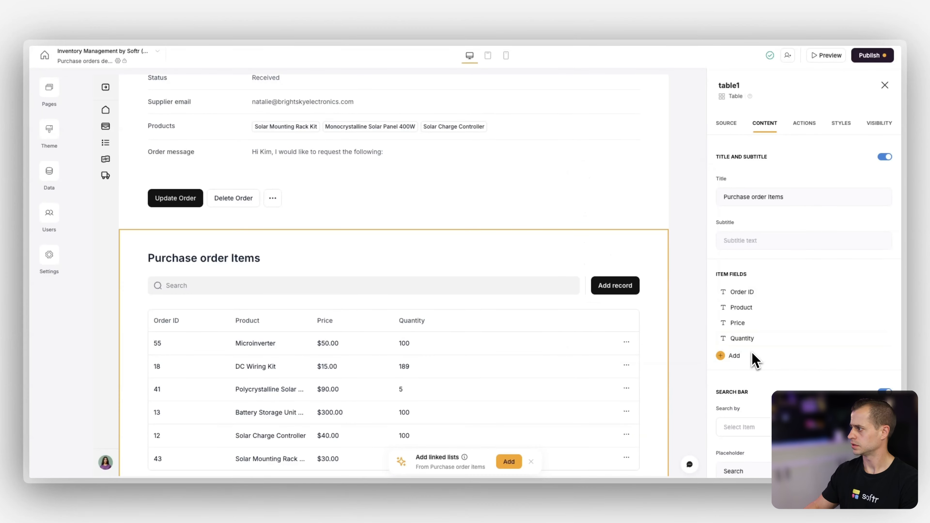
click(753, 355)
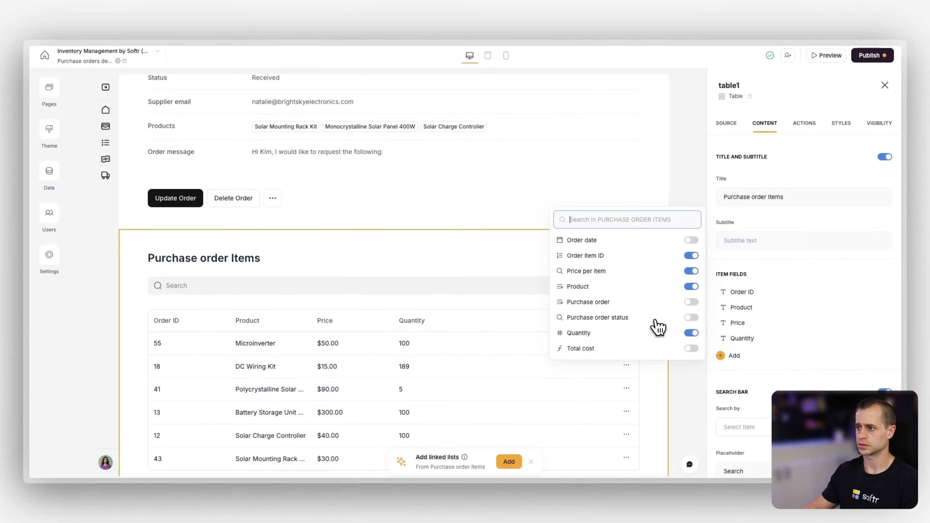
click(690, 351)
click(762, 355)
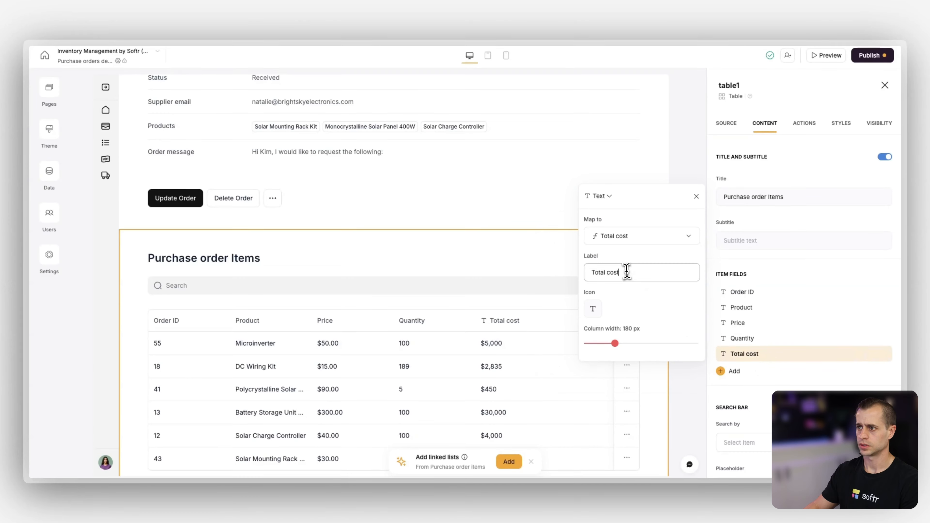
click(602, 312)
click(619, 348)
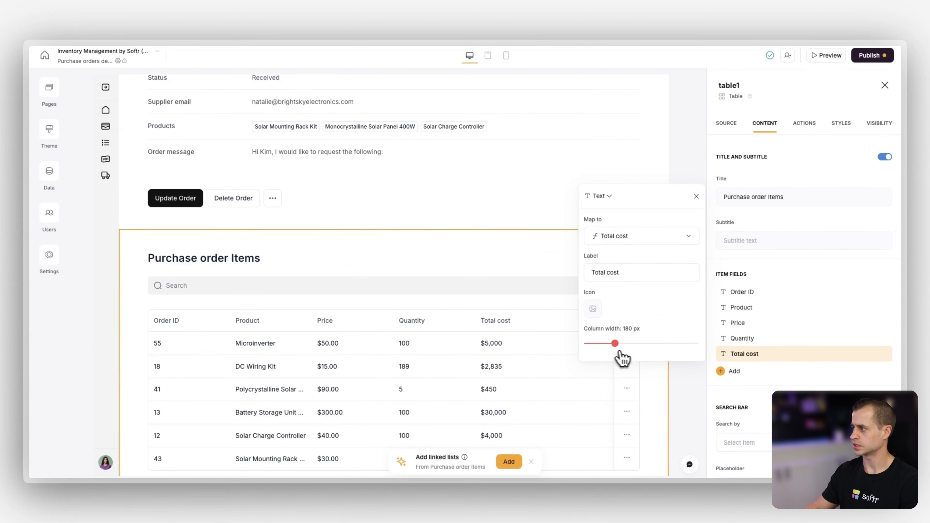
click(425, 321)
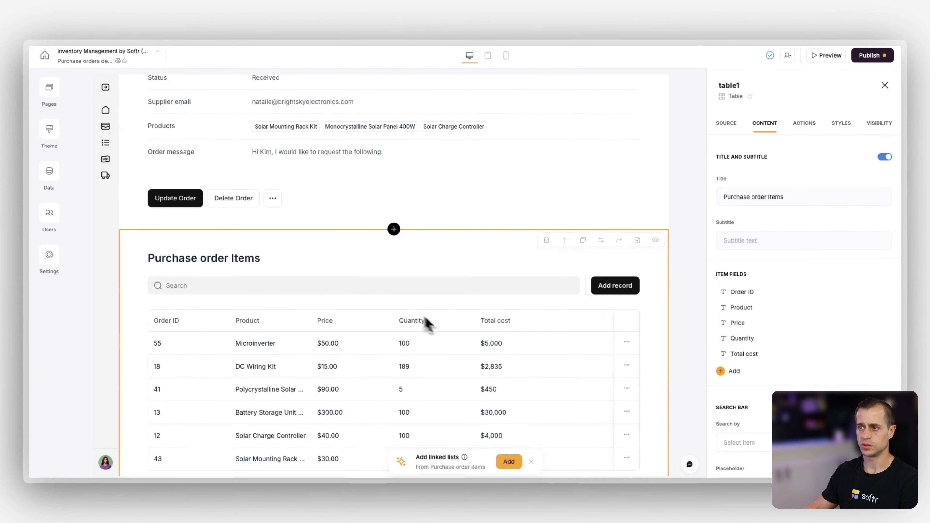
Set the table's column header background color to #F2F2F2
click(839, 124)
scroll(799, 304, down, 5)
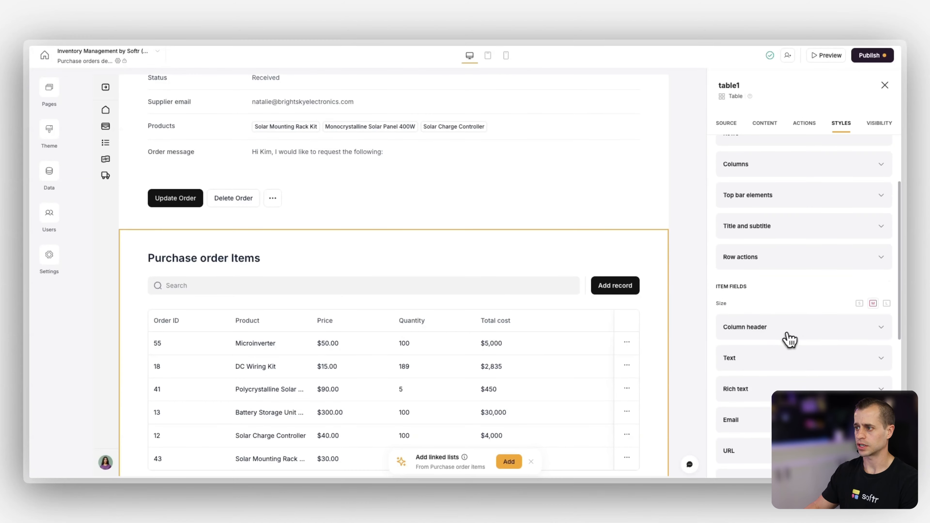
click(788, 328)
scroll(781, 336, down, 4)
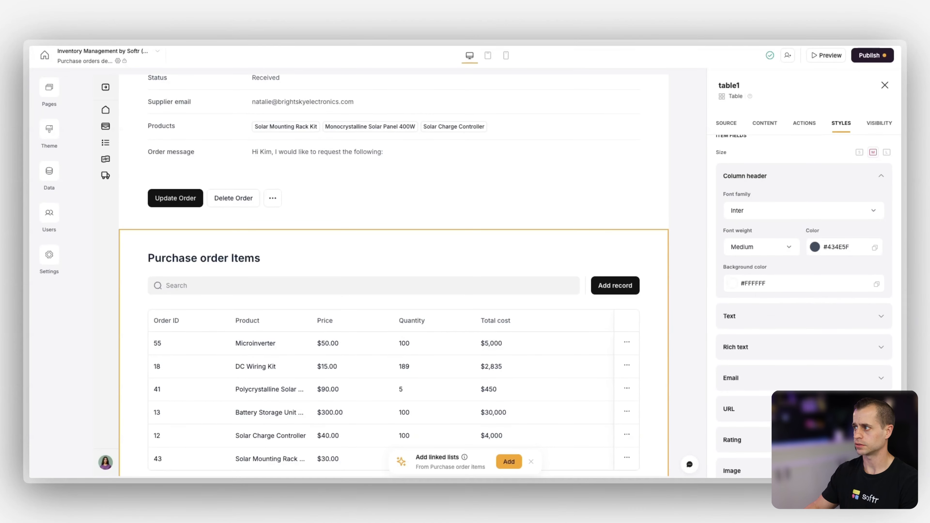
triple_click(767, 282)
text(#F2F2F2)
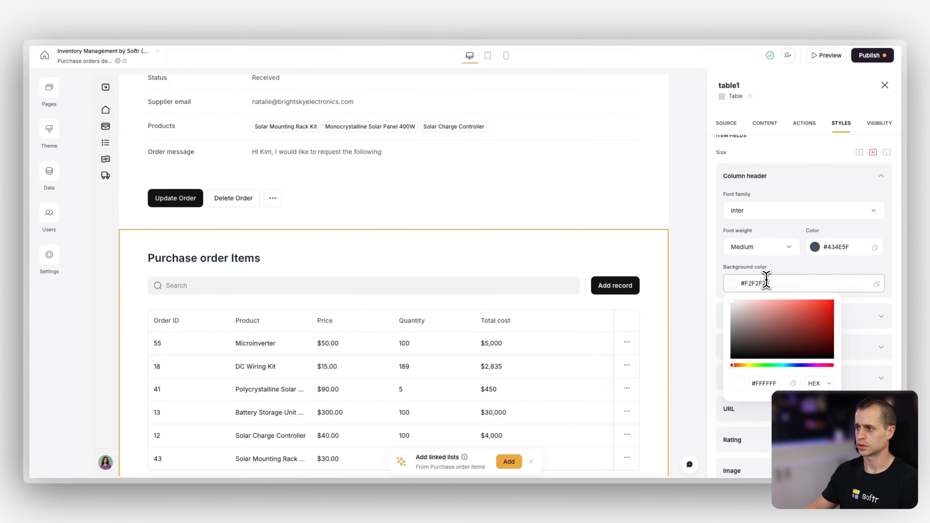
click(813, 270)
scroll(575, 296, down, 1)
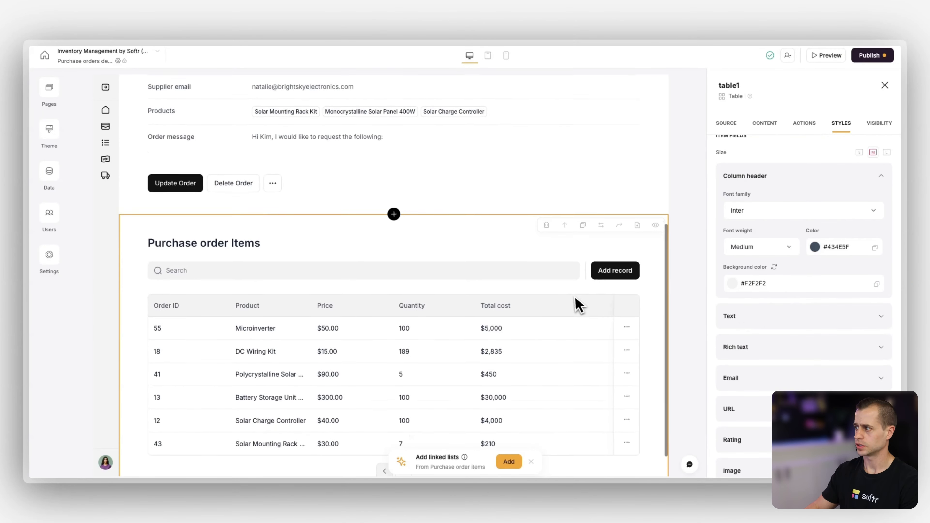
scroll(574, 304, down, 1)
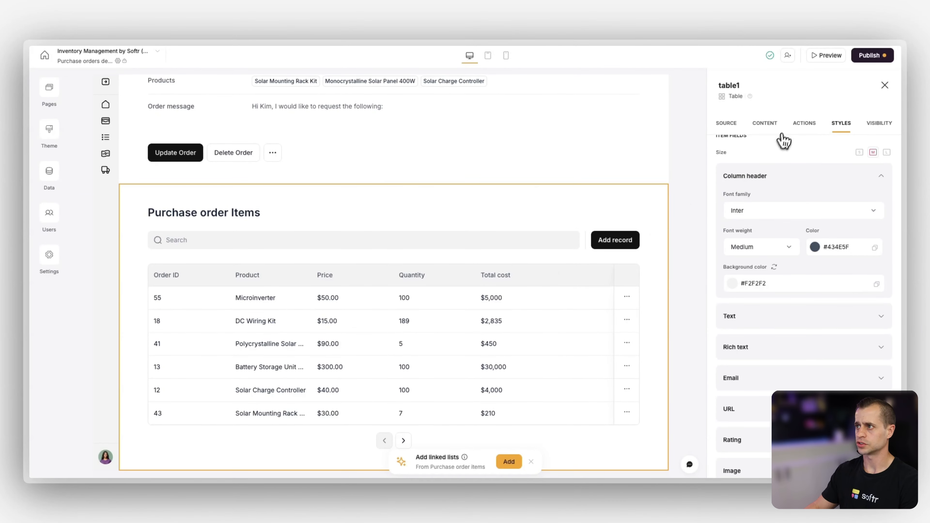
Set the table's search bar to search by the Product field
click(767, 124)
scroll(784, 257, down, 5)
click(764, 263)
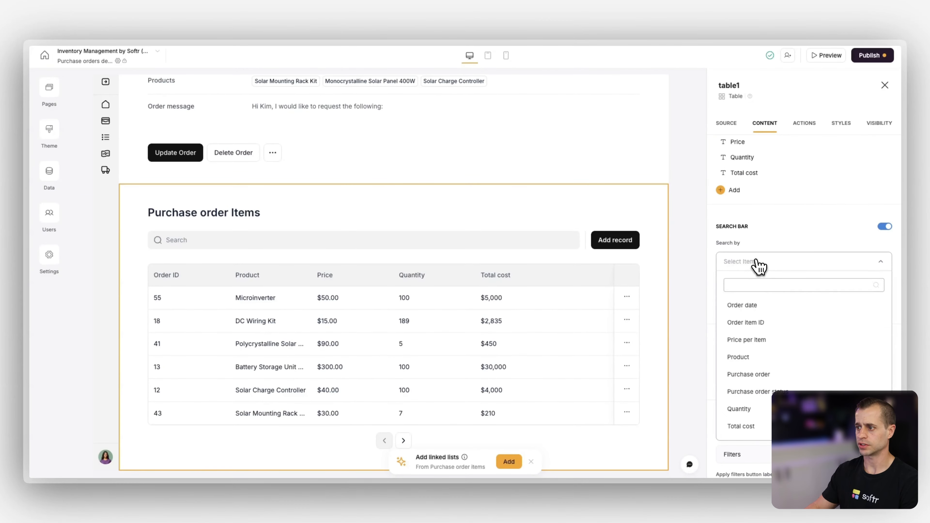
click(760, 358)
scroll(776, 323, down, 1)
Delete the outdated Purchase order condition from the table's conditional filters
click(727, 124)
scroll(764, 270, down, 1)
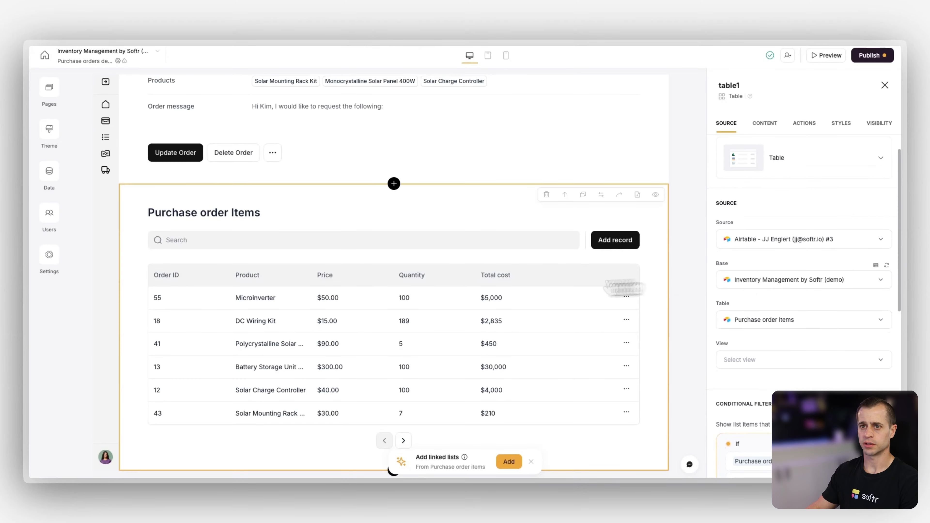
scroll(583, 335, up, 3)
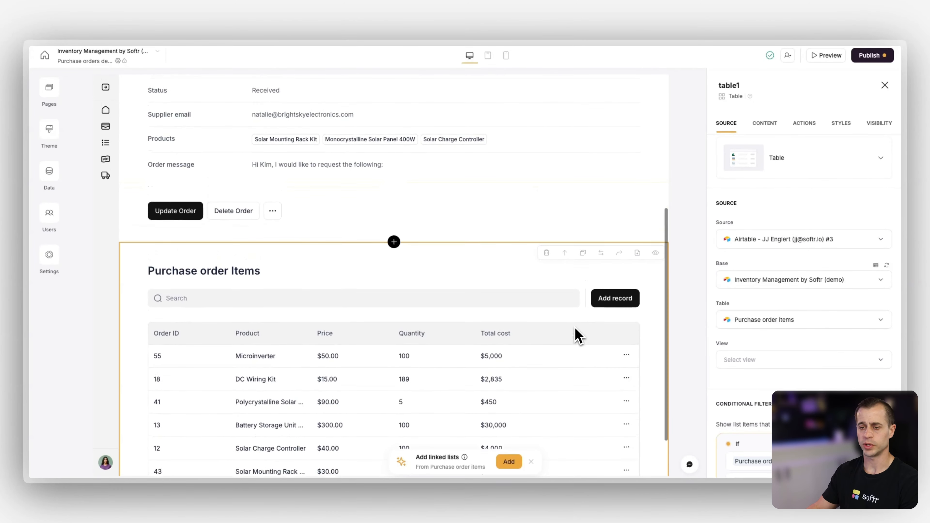
scroll(579, 337, down, 1)
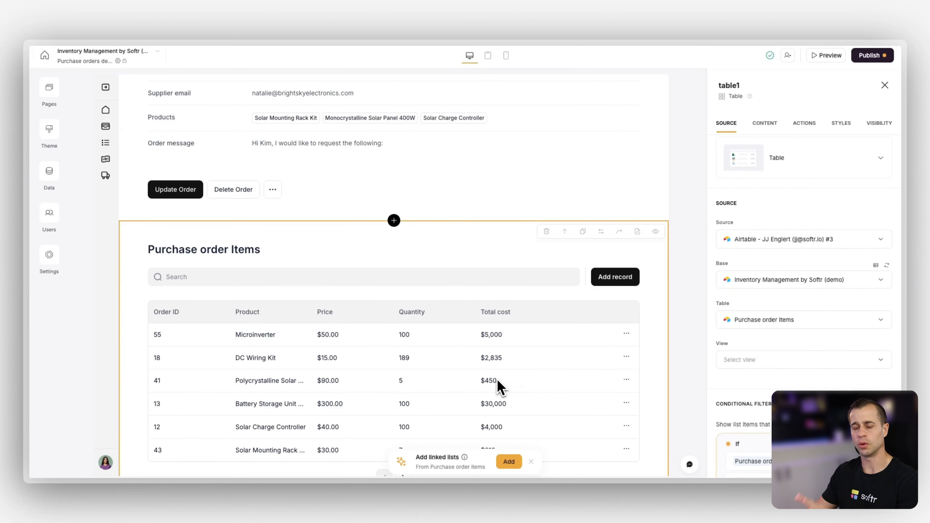
scroll(498, 385, up, 5)
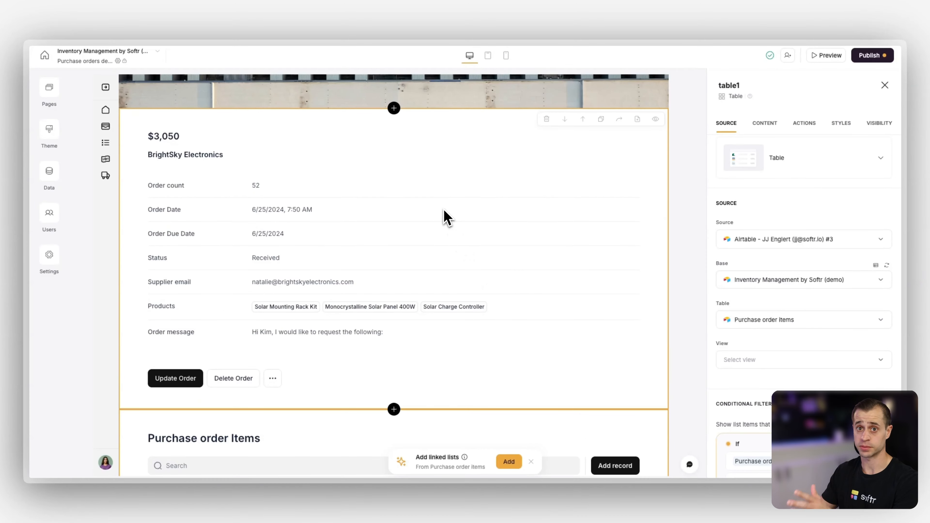
scroll(445, 216, down, 6)
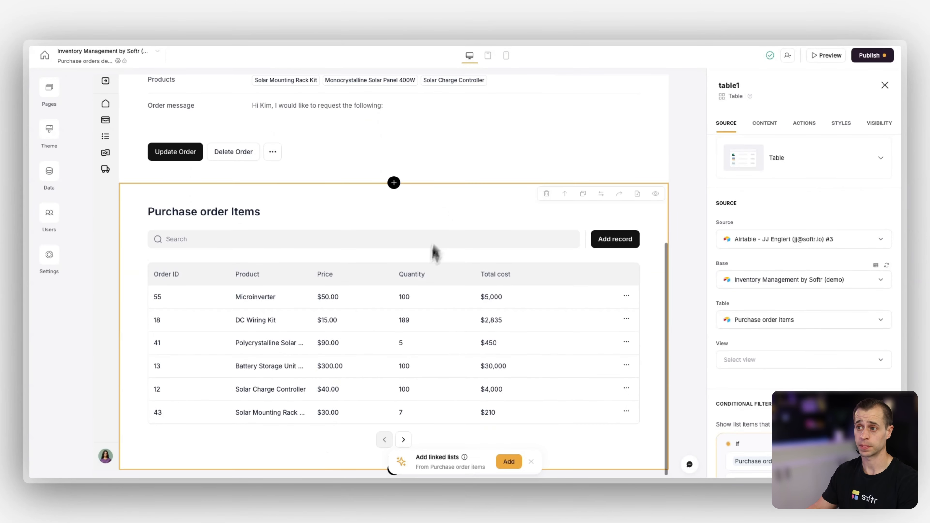
scroll(784, 379, down, 5)
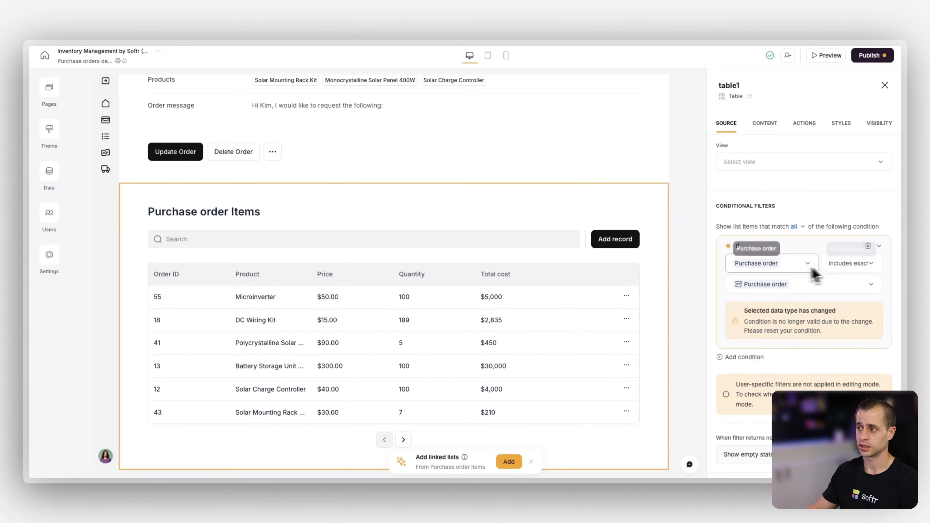
click(868, 247)
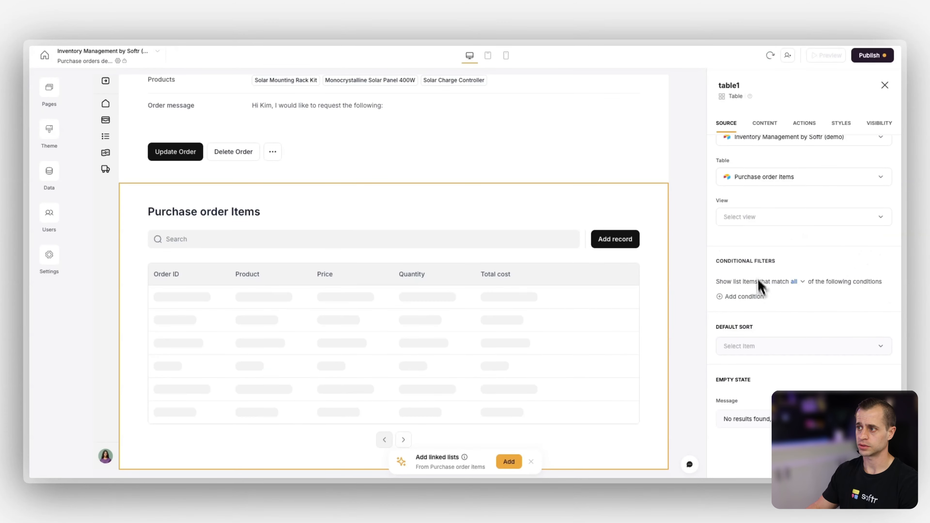
Add a conditional filter showing items whose Purchase order includes any of the current record's Purchase order
click(744, 295)
click(757, 268)
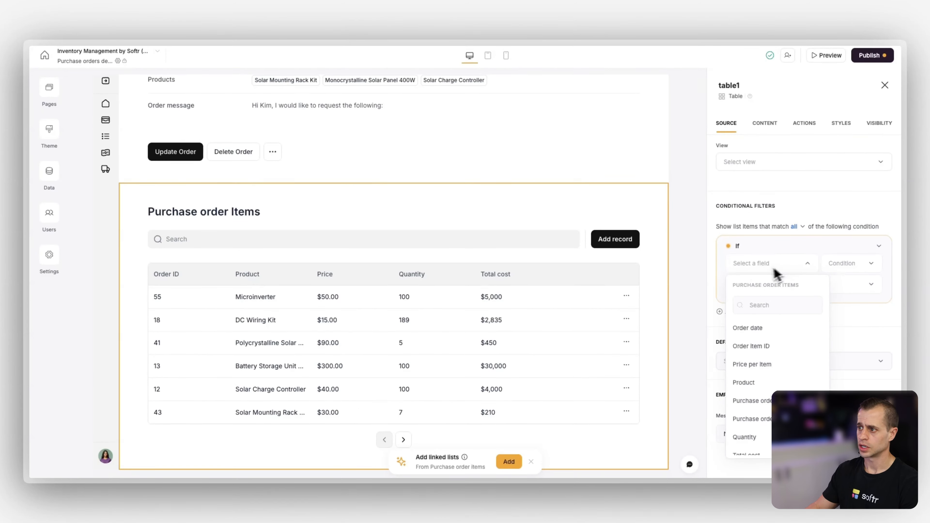
click(754, 400)
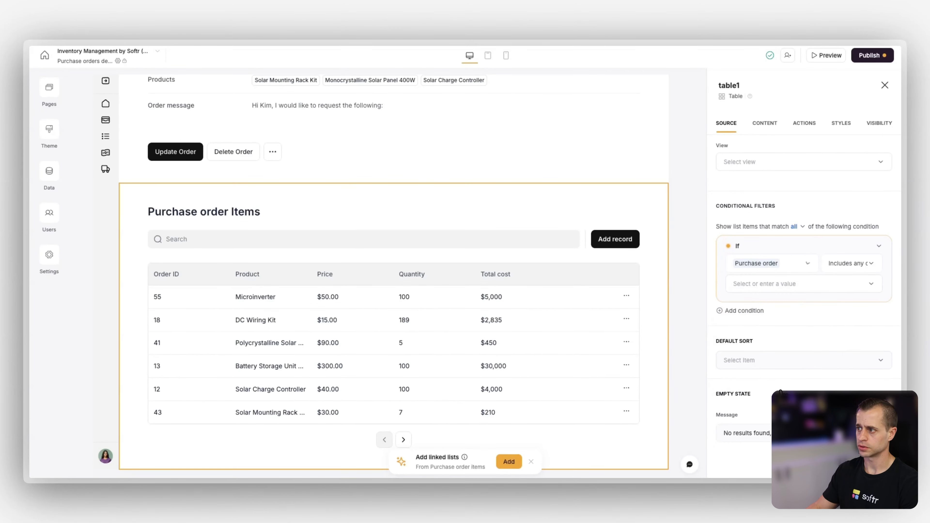
click(857, 267)
click(795, 285)
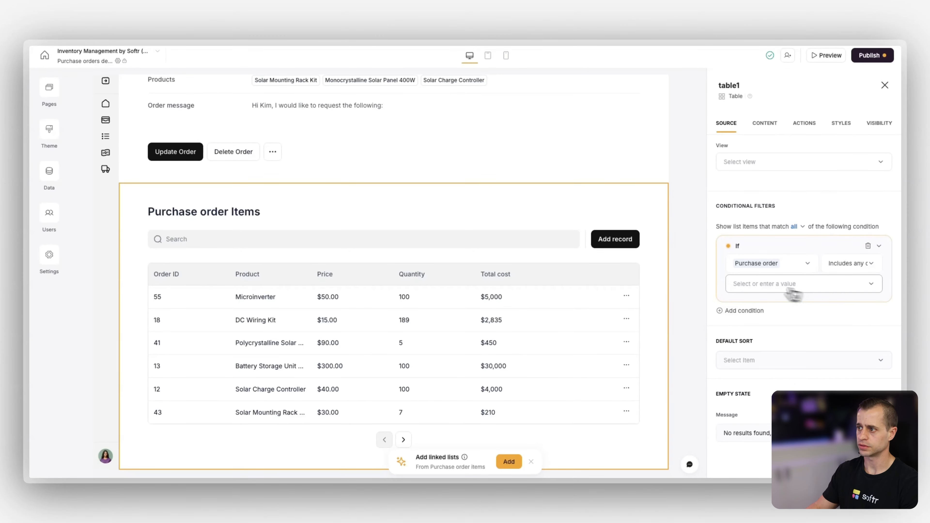
click(786, 323)
text(p)
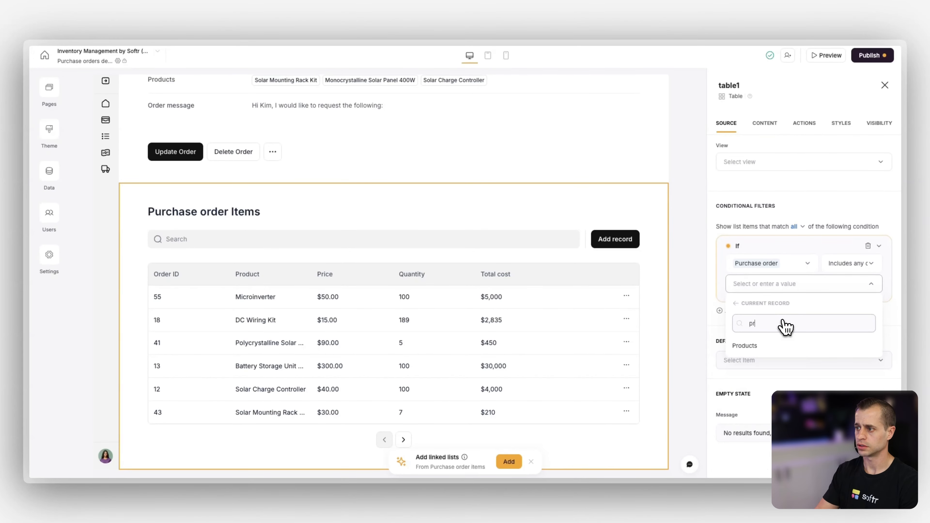
click(754, 363)
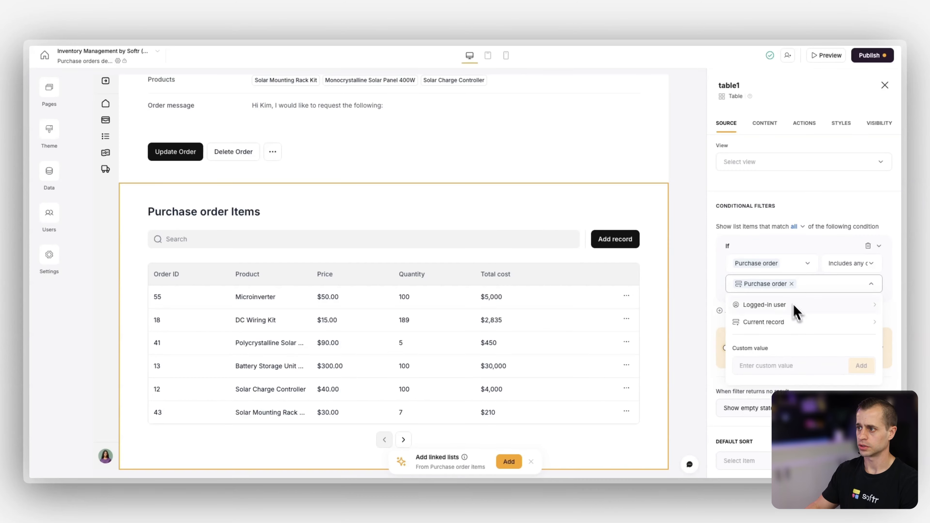
click(719, 303)
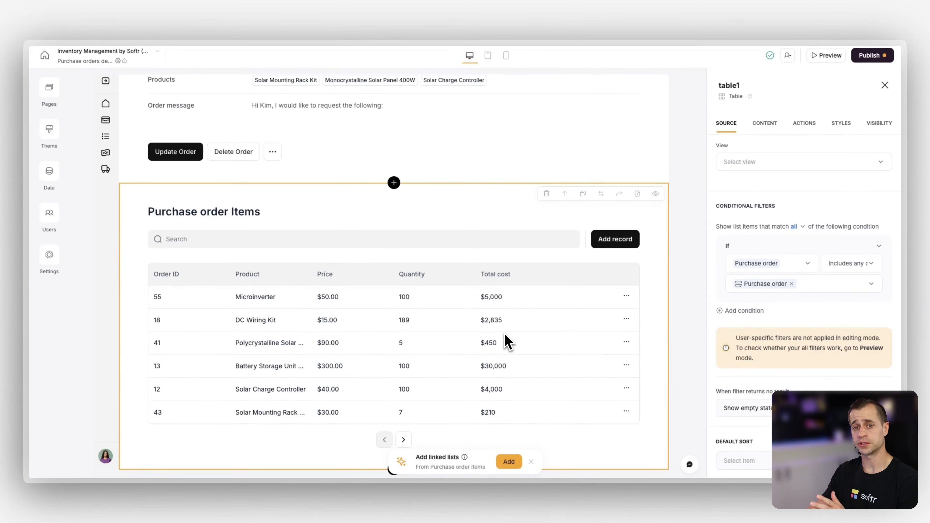
Relabel the Add record topbar button of the Purchase order Items table as "Add Item"
scroll(505, 339, up, 5)
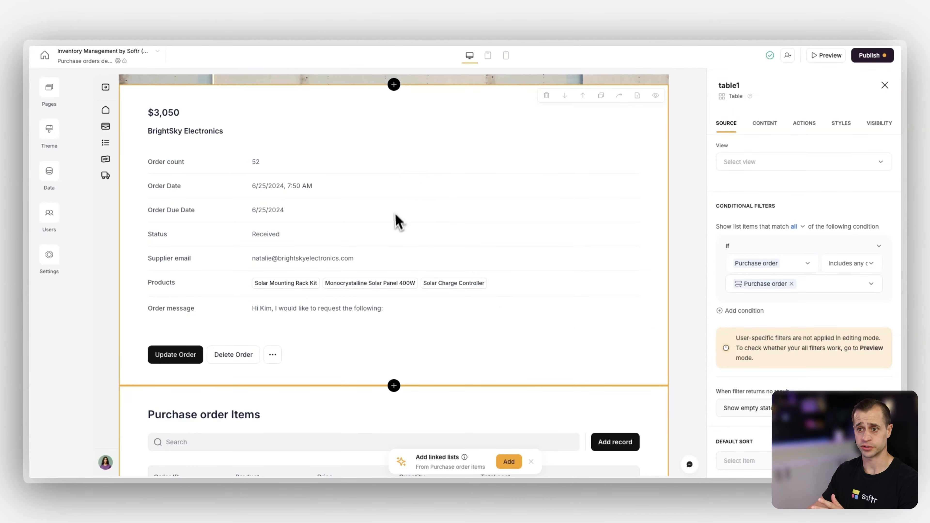
scroll(396, 227, down, 2)
scroll(393, 240, down, 3)
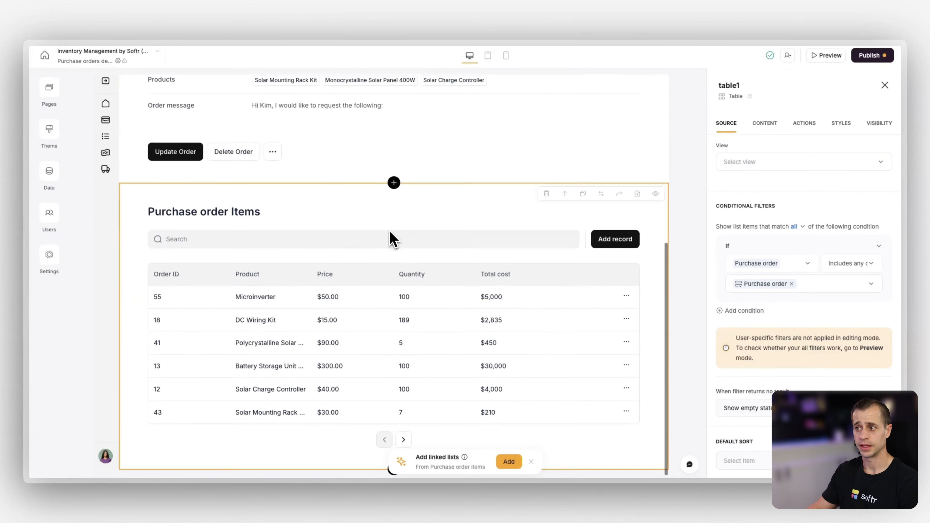
click(813, 125)
click(806, 176)
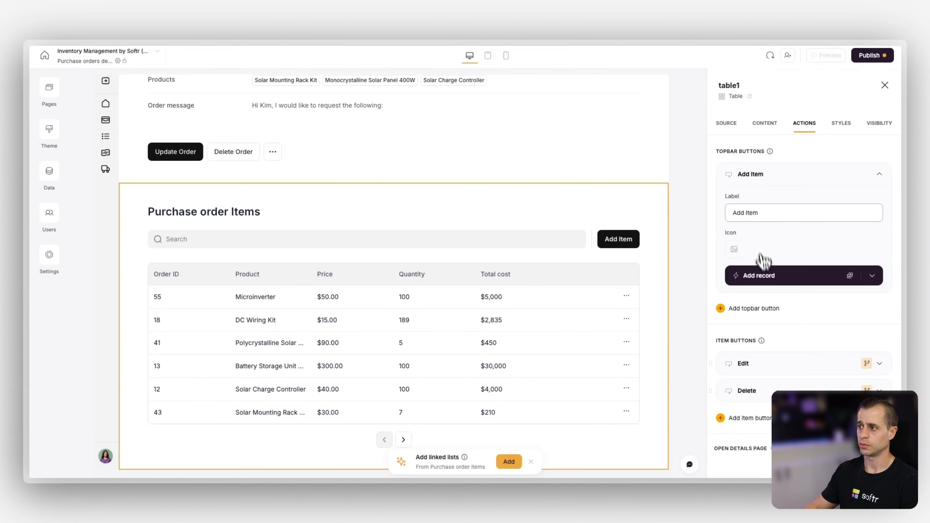
Map the Name field of the button's Add record form to Product and label it Product
click(766, 274)
click(762, 237)
click(656, 281)
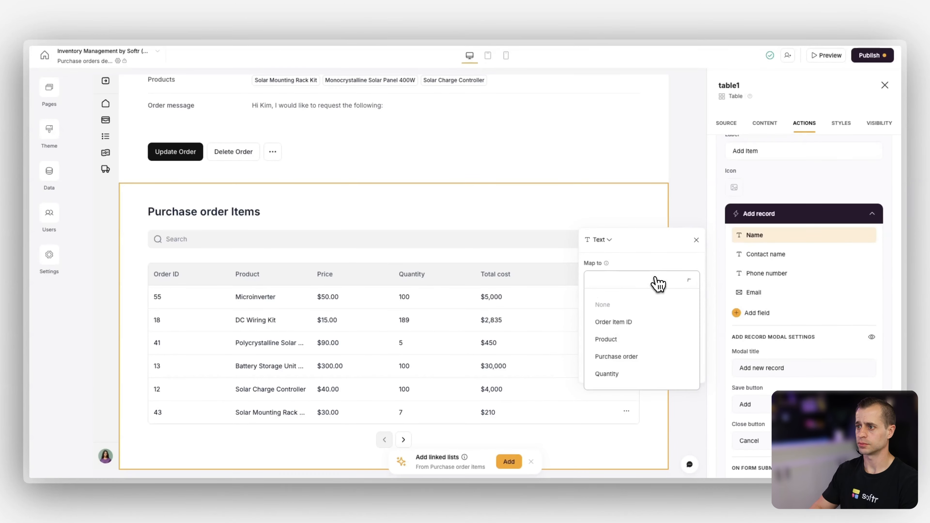
click(604, 336)
Map the form's Contact name field to Quantity and label it "Quantity"
click(766, 253)
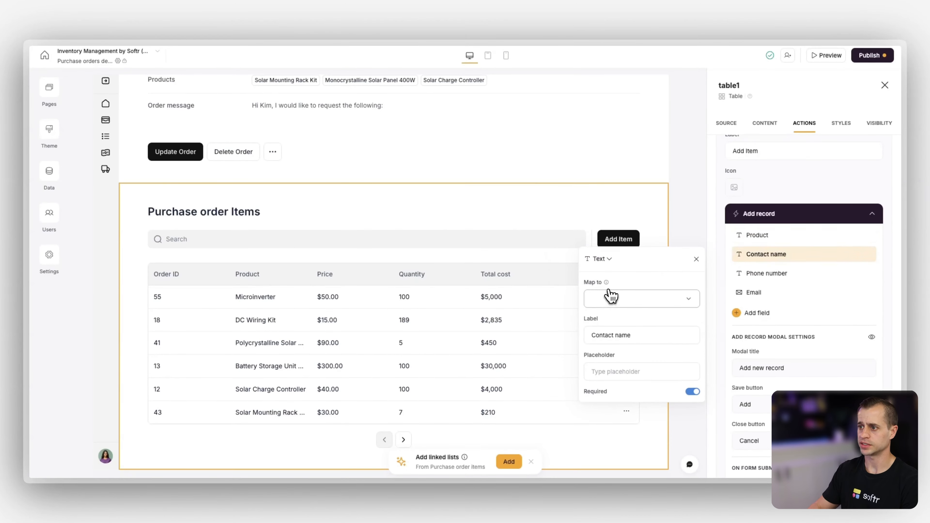
click(615, 298)
click(628, 399)
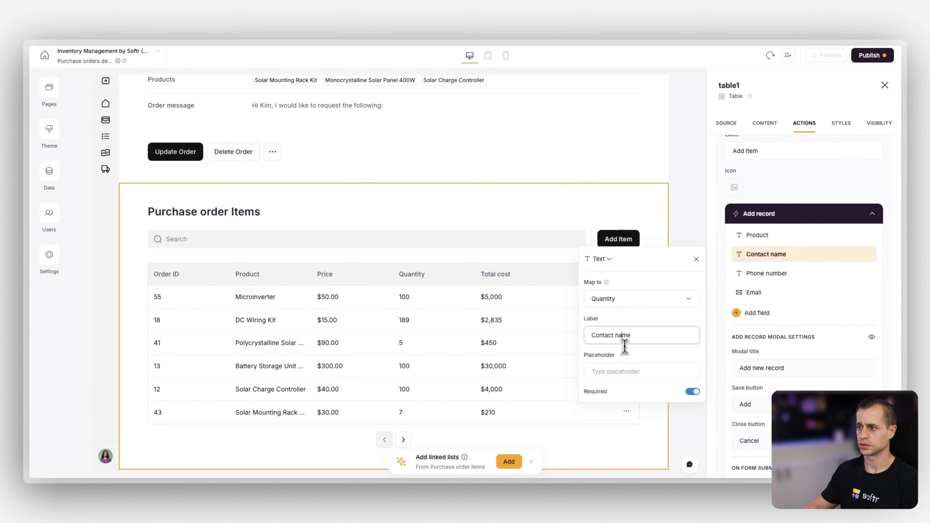
triple_click(624, 336)
text(Quantity)
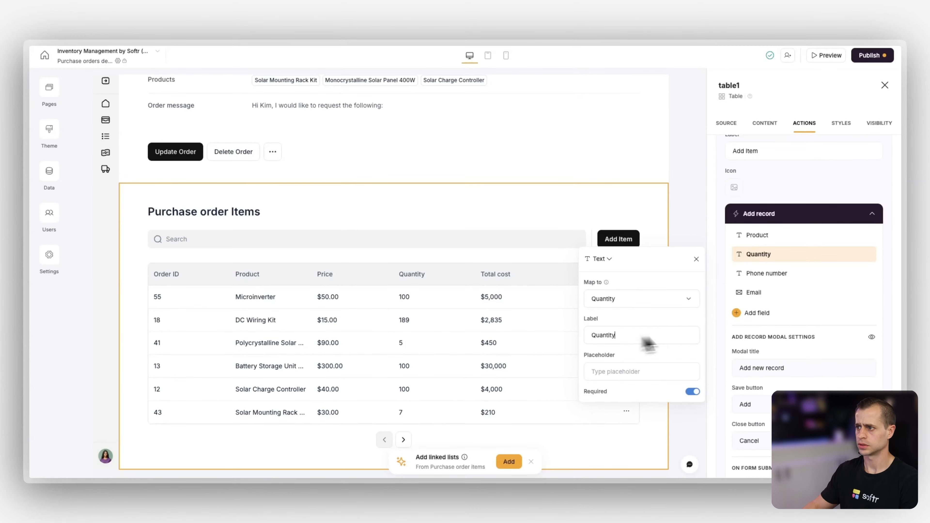
Map the form's Phone number field to Purchase order and change its type to Hidden
click(768, 275)
click(642, 318)
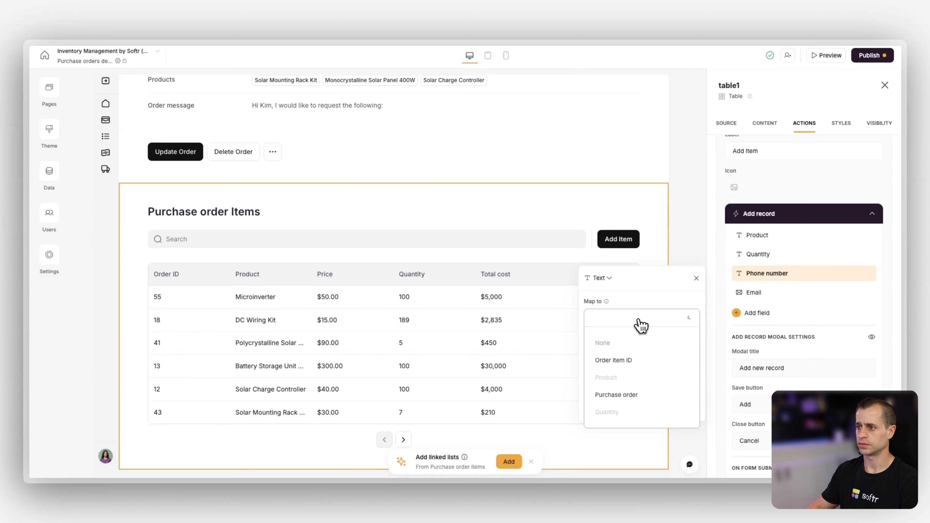
click(626, 395)
click(610, 281)
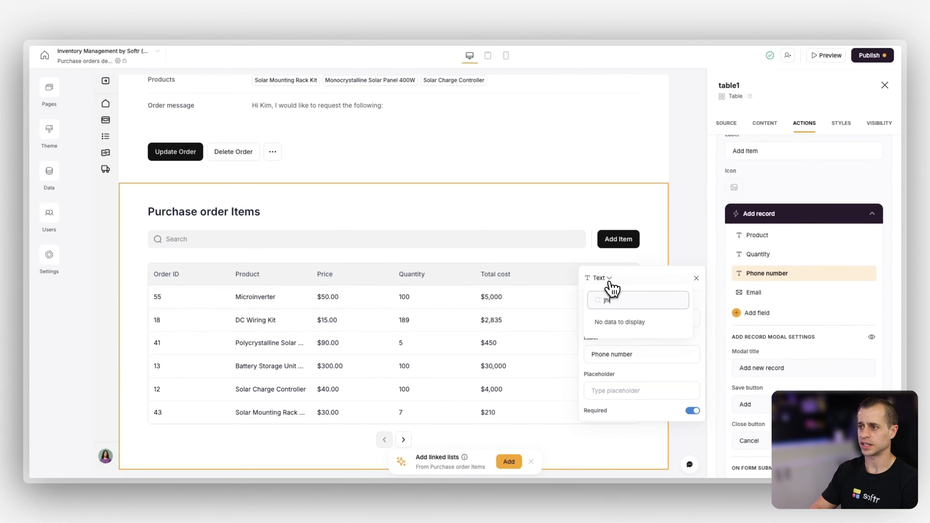
text(hi)
click(619, 321)
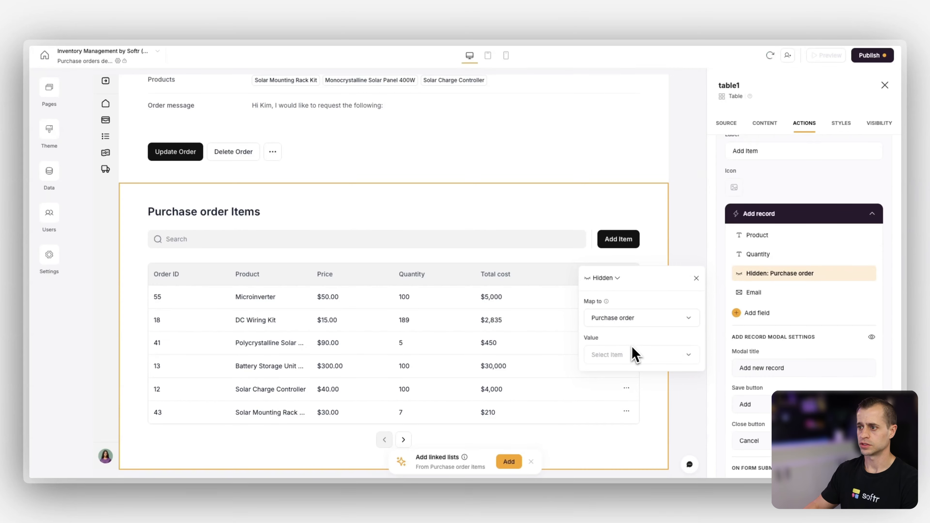
Set the hidden field's value to the Purchase order of the details page record
click(618, 355)
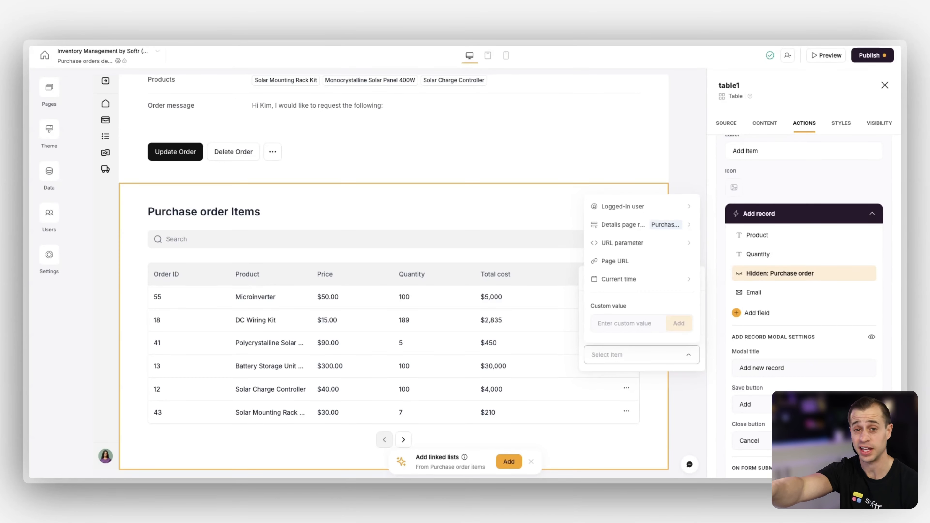
click(640, 227)
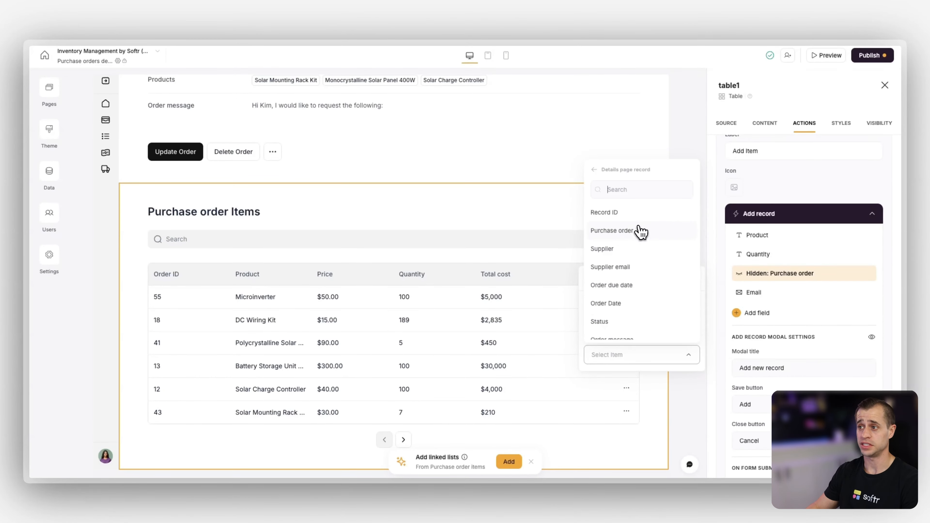
click(640, 234)
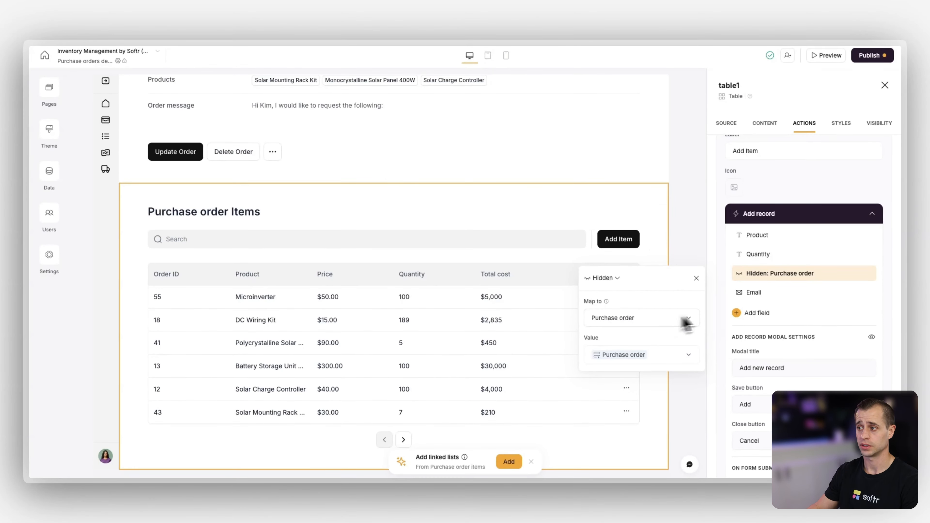
click(760, 288)
click(760, 274)
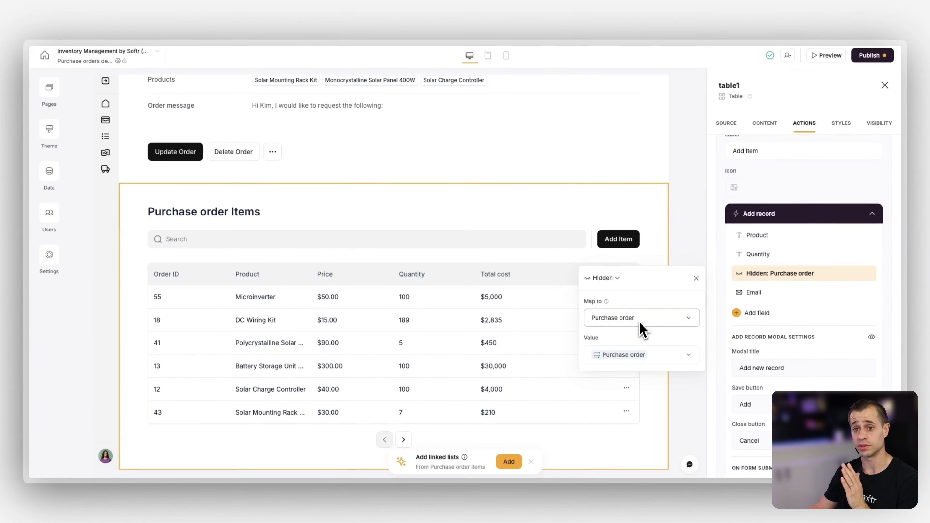
scroll(446, 306, up, 5)
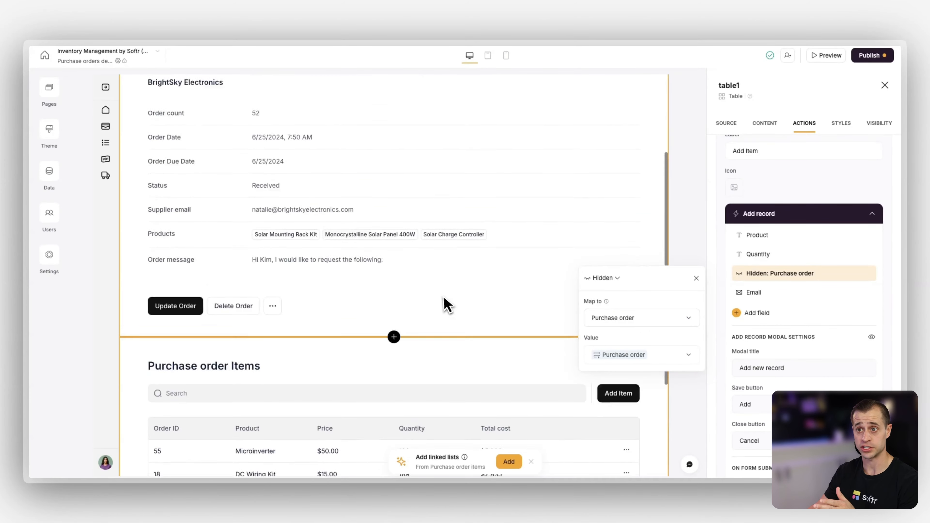
scroll(413, 198, down, 5)
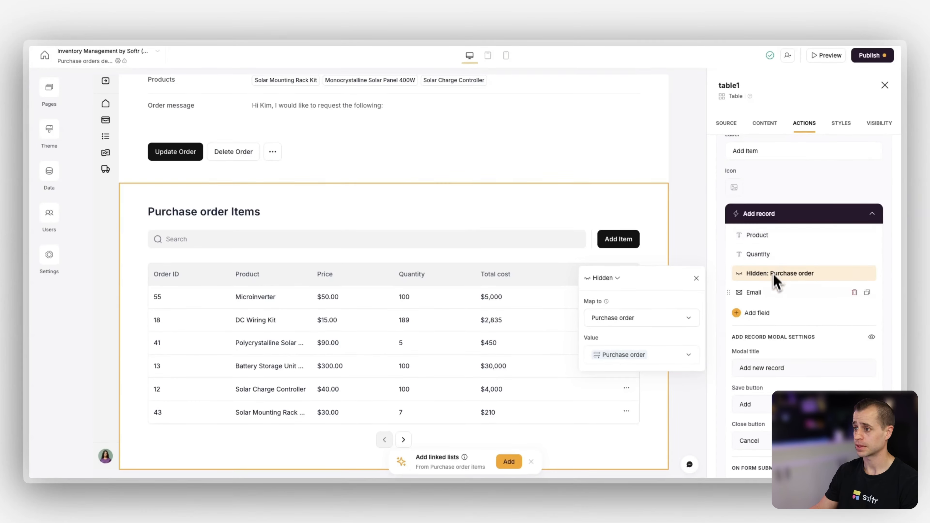
Set the Add record modal title to "Add item" and open the success message for editing
scroll(771, 363, down, 2)
click(789, 321)
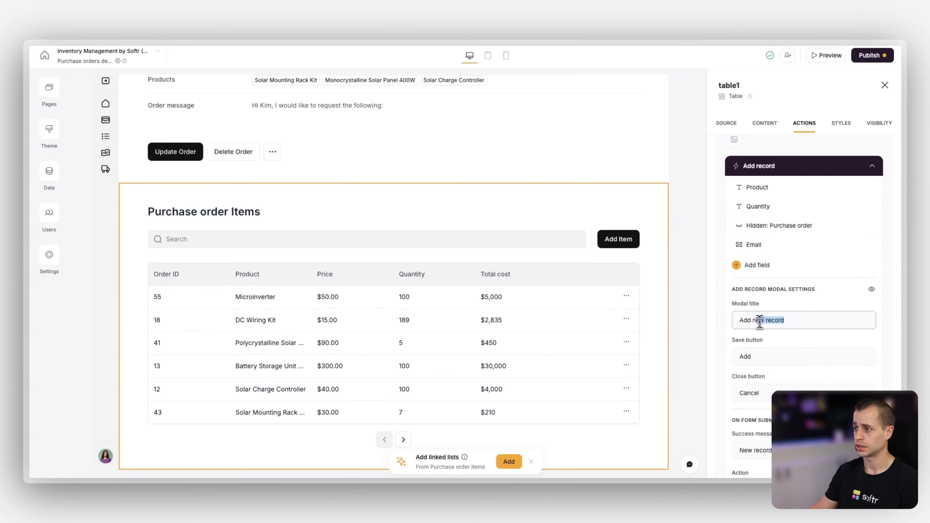
scroll(751, 322, down, 3)
click(763, 364)
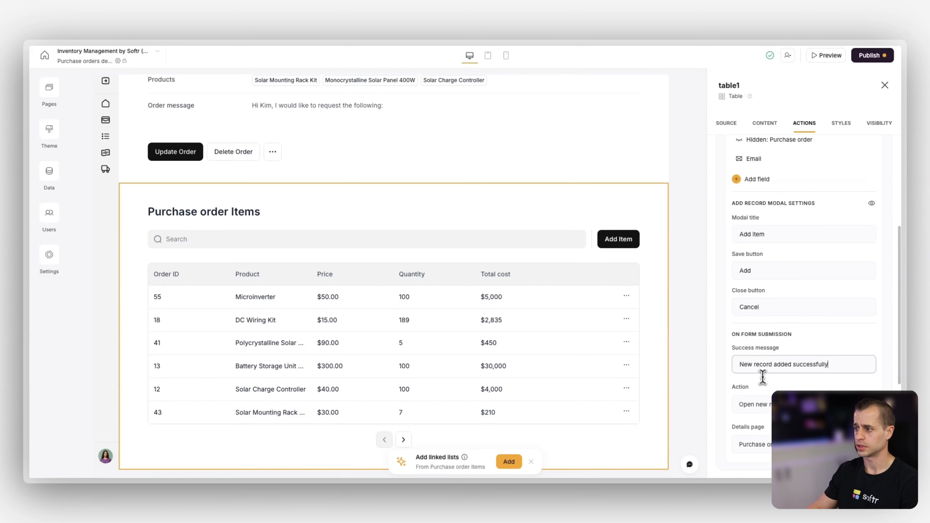
key(End)
key(ctrl+shift+Left)
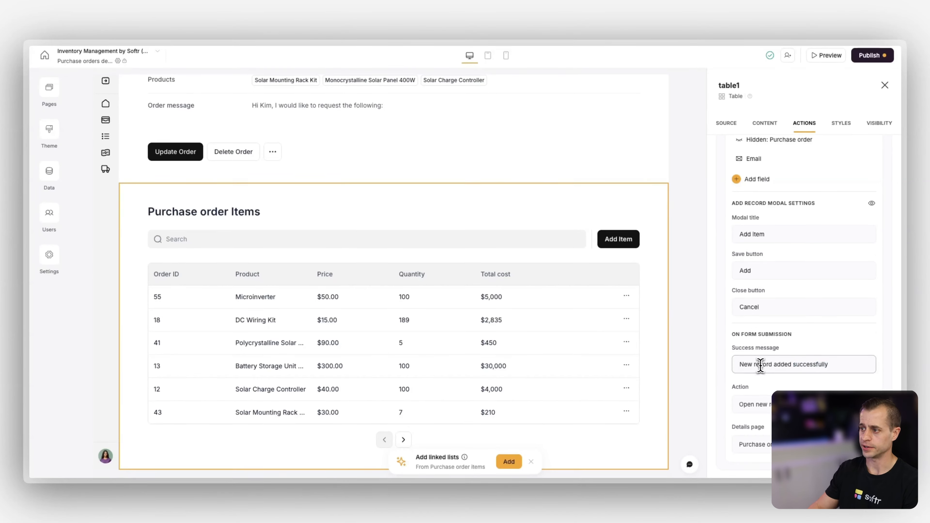
Review the form's on-submission action options and remove the Edit and Delete item buttons from the table
scroll(761, 365, down, 2)
double_click(779, 346)
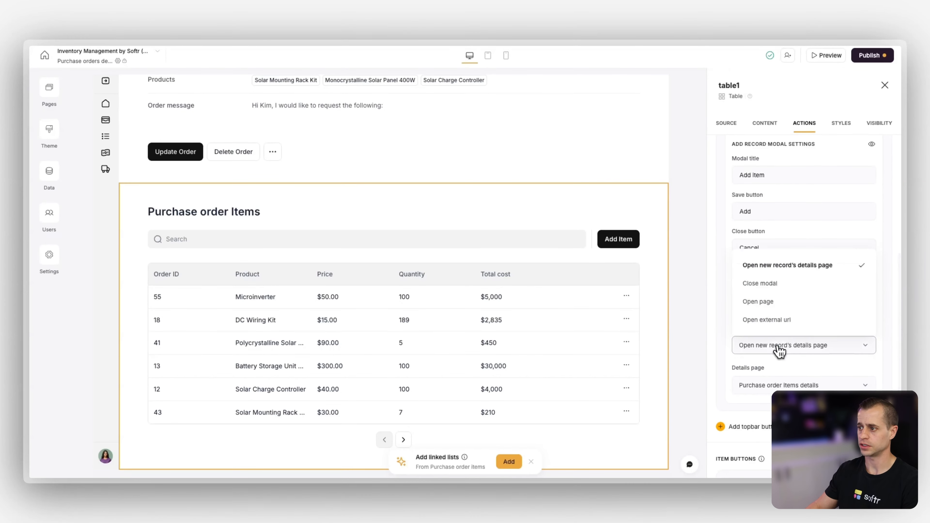
click(804, 345)
click(787, 365)
scroll(831, 359, down, 2)
scroll(831, 359, up, 10)
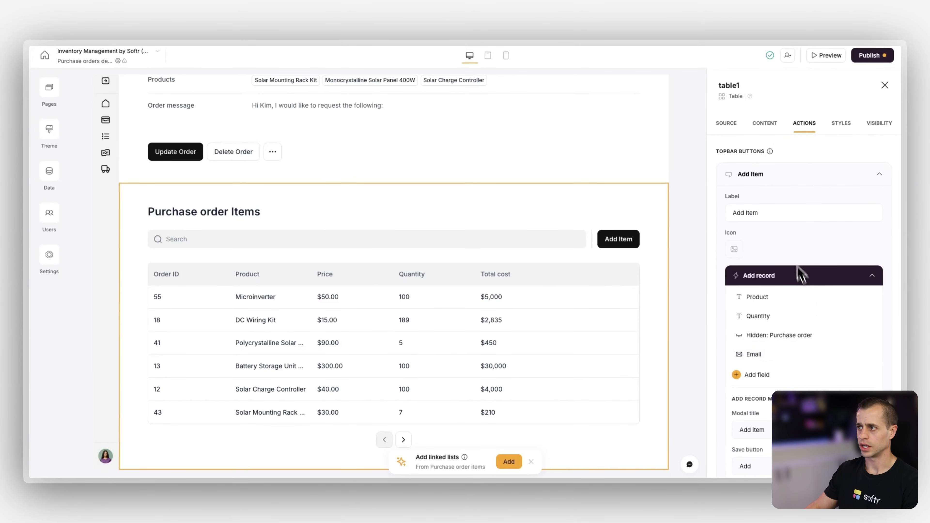
scroll(451, 280, up, 5)
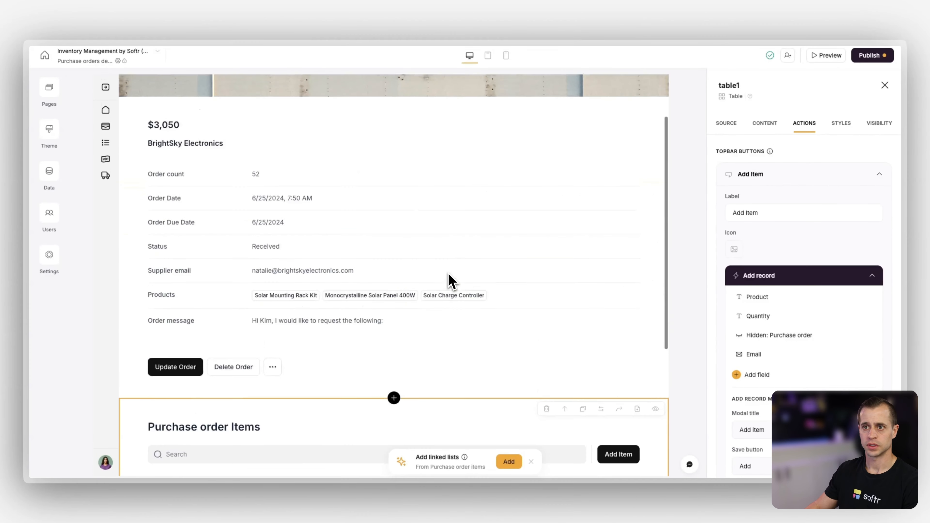
scroll(451, 280, up, 2)
scroll(449, 280, down, 6)
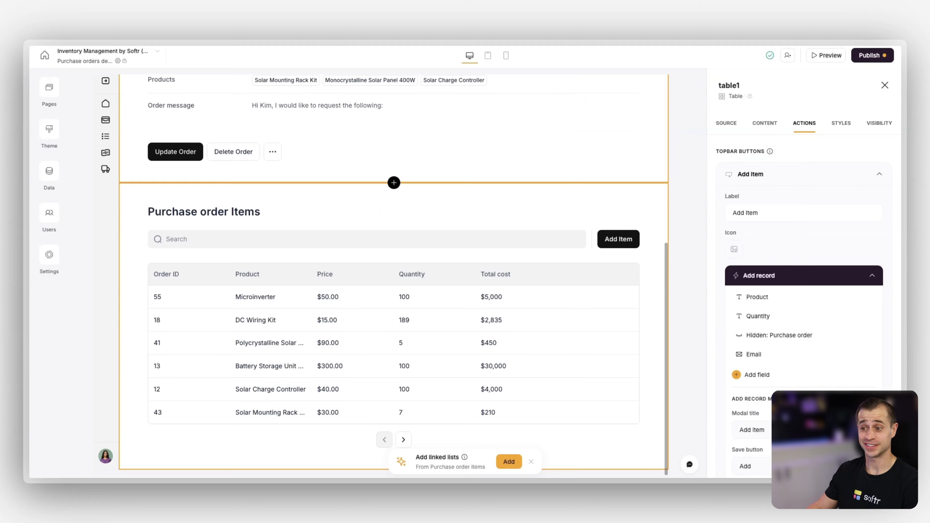
scroll(449, 279, up, 5)
scroll(449, 279, down, 5)
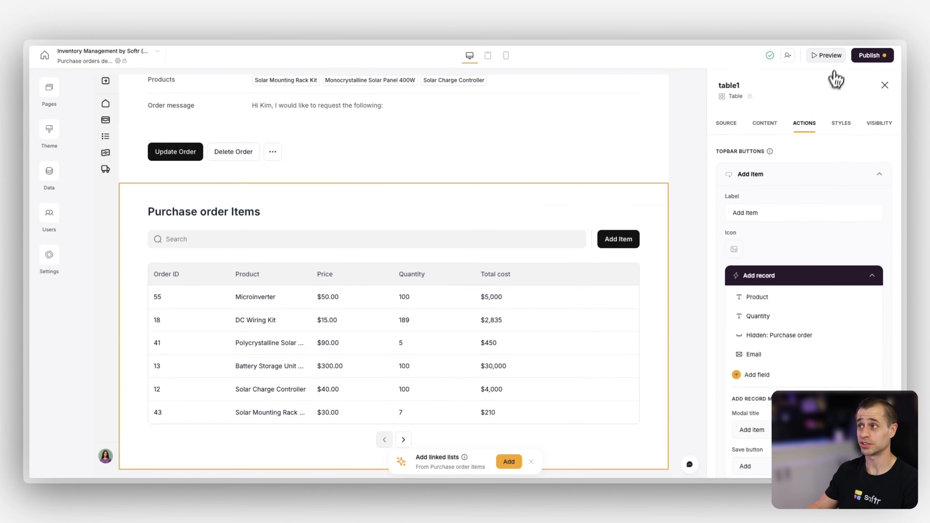
Preview the app and go to its Purchase orders page
click(833, 60)
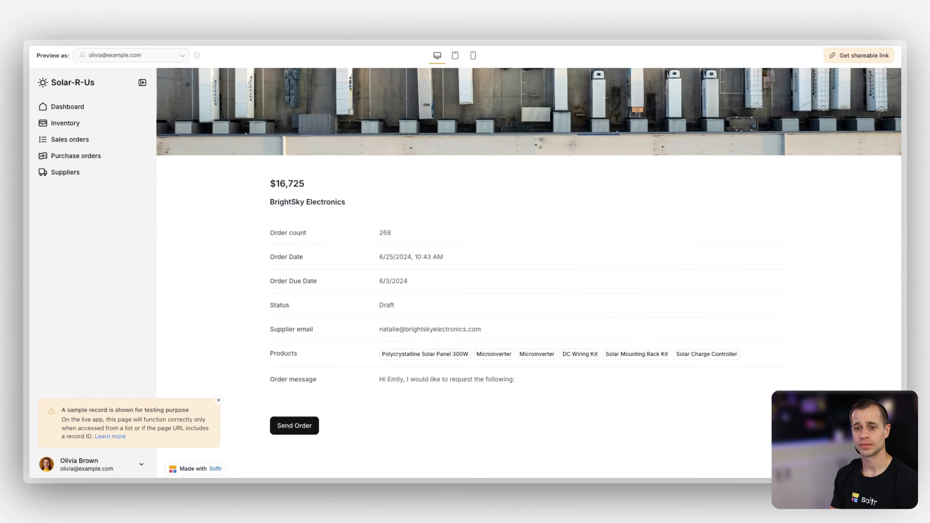
click(67, 171)
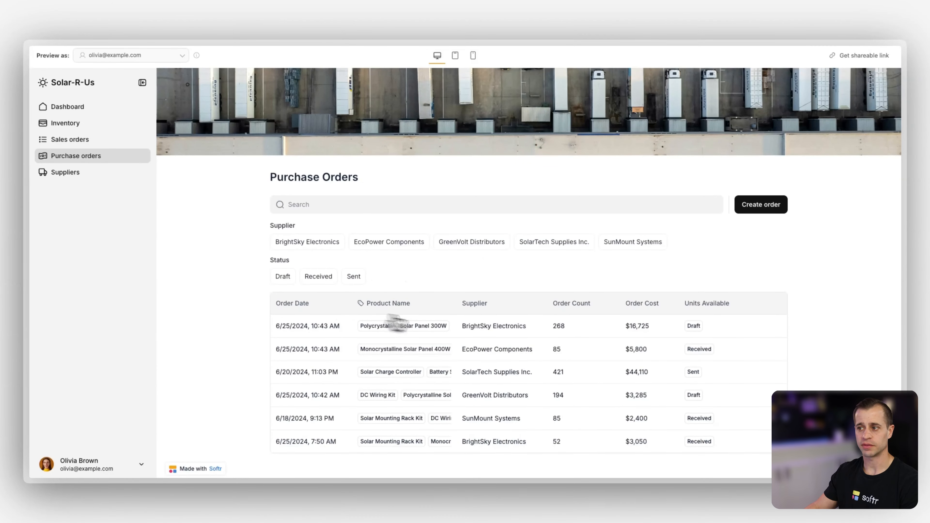
Create a purchase order due 05/16/2025 with supplier BrightSky Electronics and the order message "This is a test order!!"
click(761, 205)
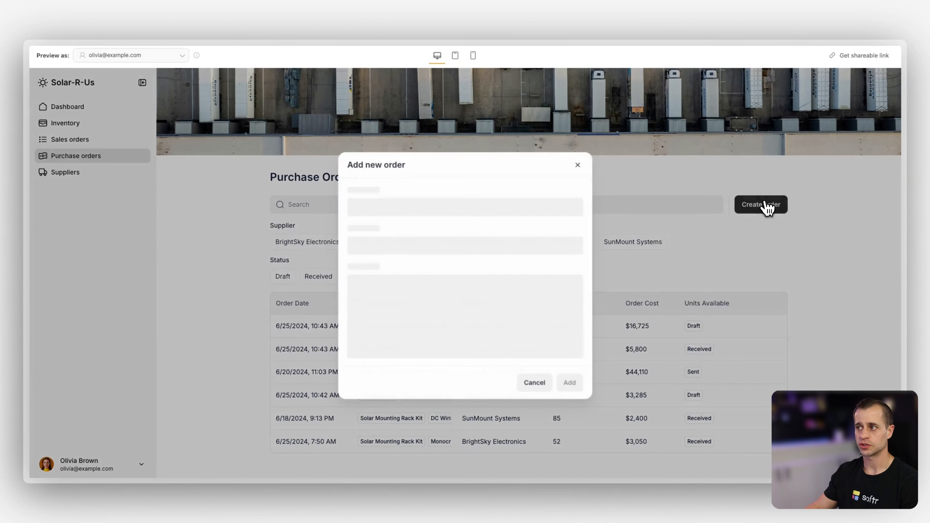
click(410, 213)
click(456, 312)
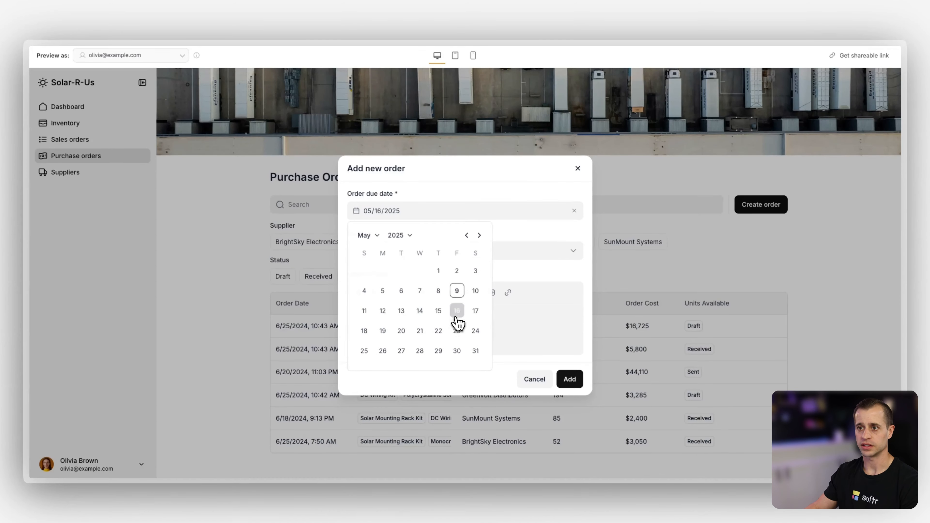
click(397, 251)
click(388, 214)
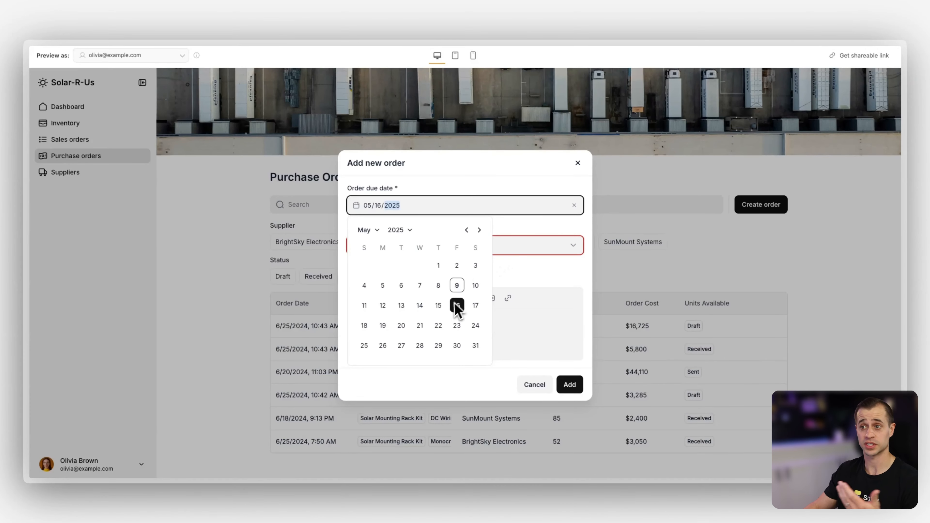
click(519, 245)
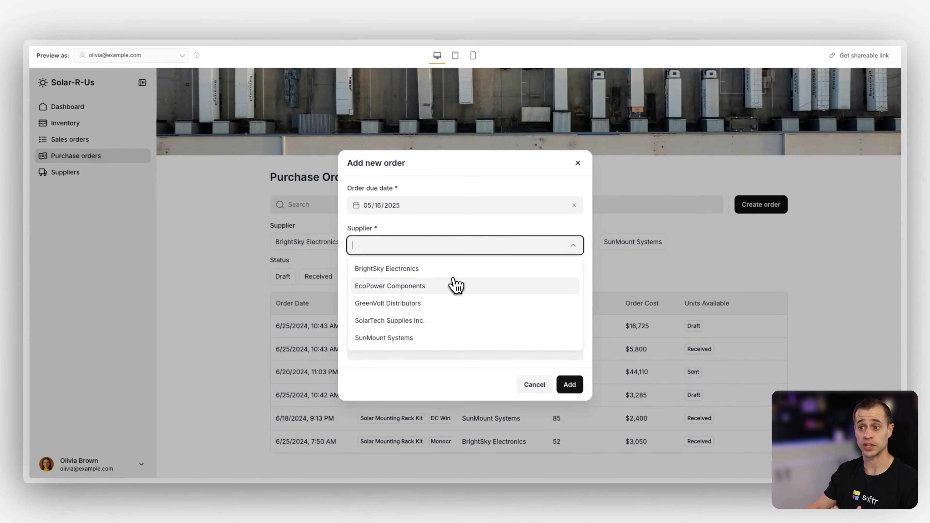
click(445, 274)
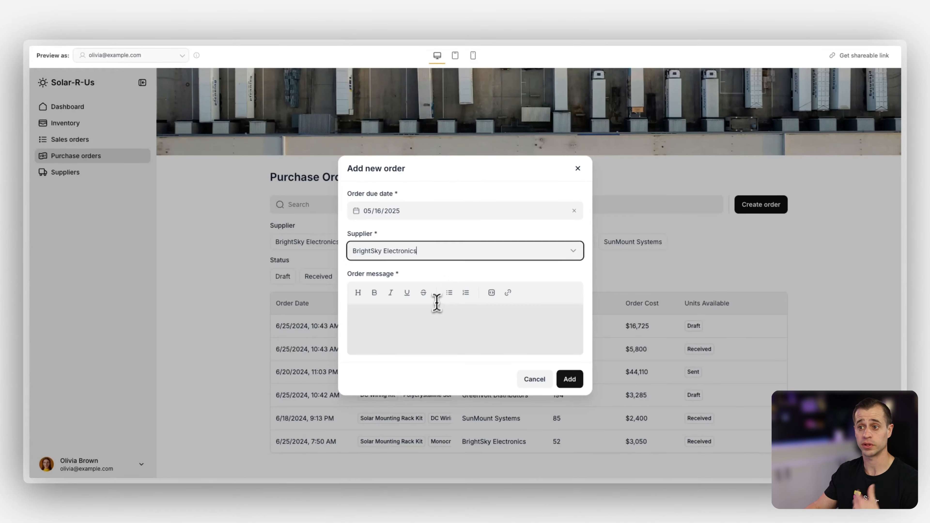
click(429, 315)
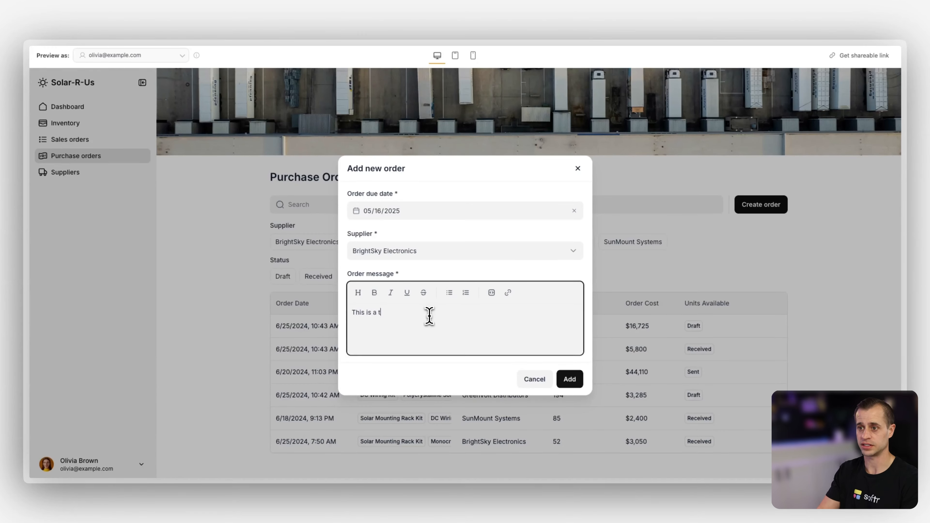
click(571, 380)
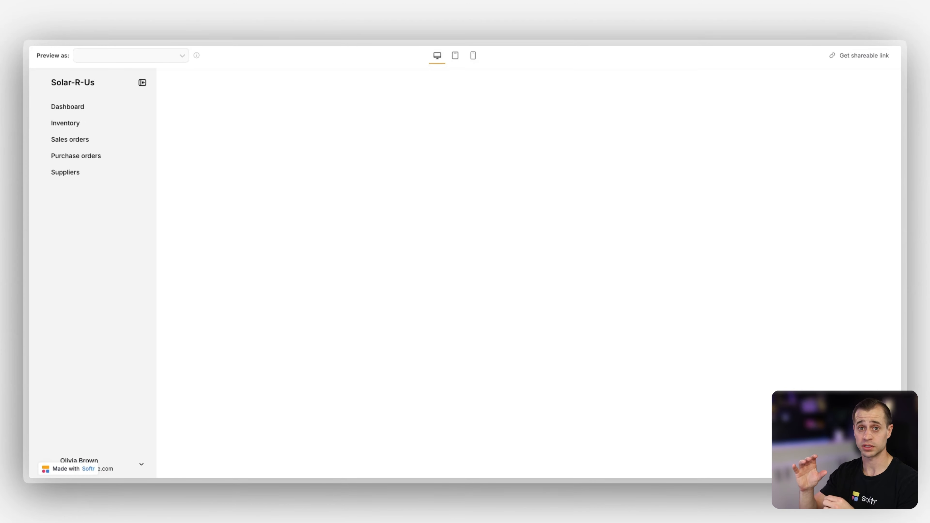
Examine the new order's details page, including its Purchase order Items table
scroll(486, 381, down, 1)
scroll(488, 383, down, 3)
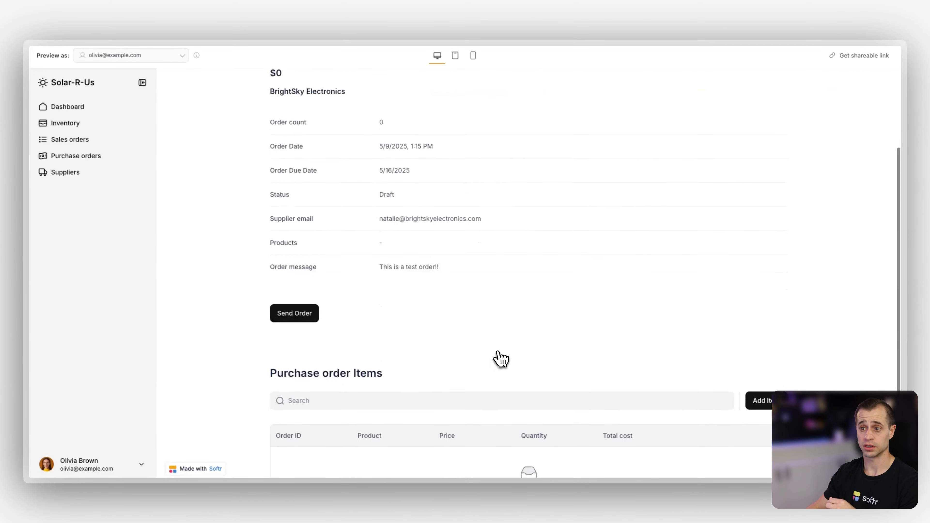
scroll(434, 440, up, 4)
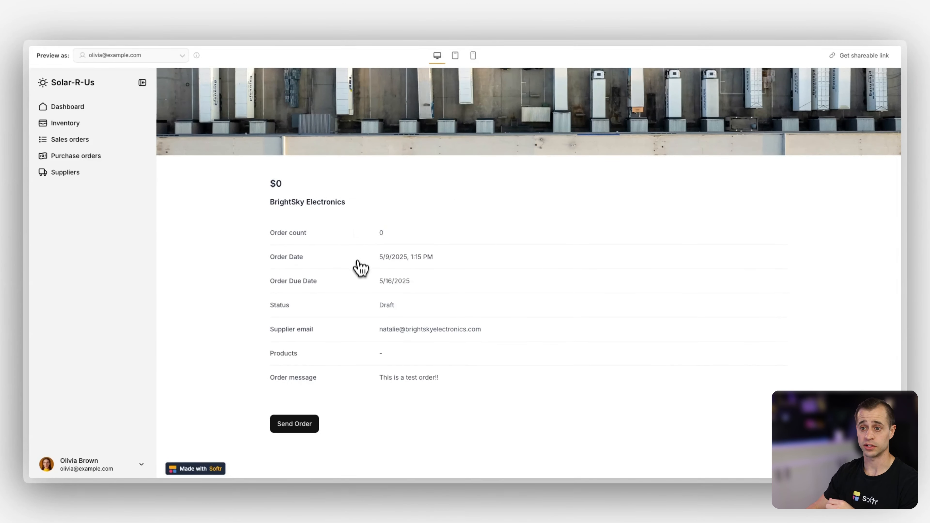
Try the Add Item form by entering "New Product" as the product, then clear the entry and leave the form
scroll(356, 271, down, 5)
click(766, 347)
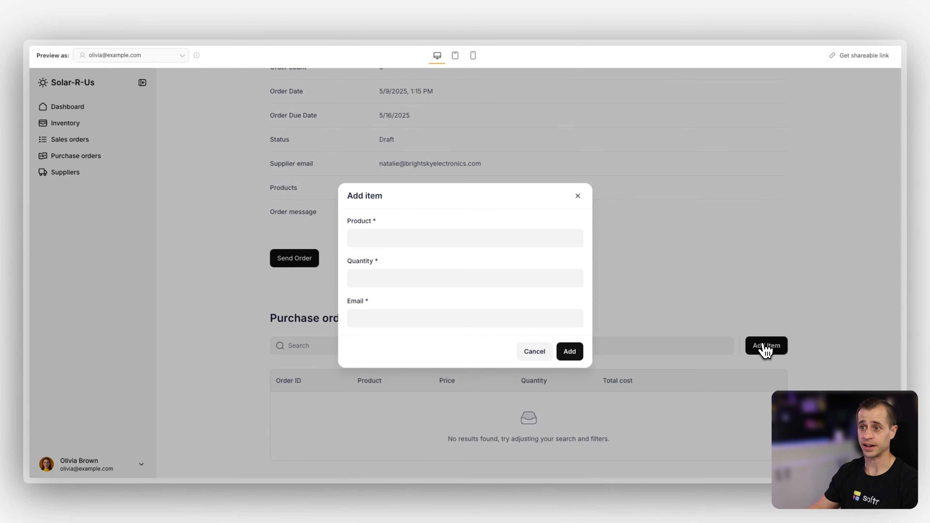
click(397, 231)
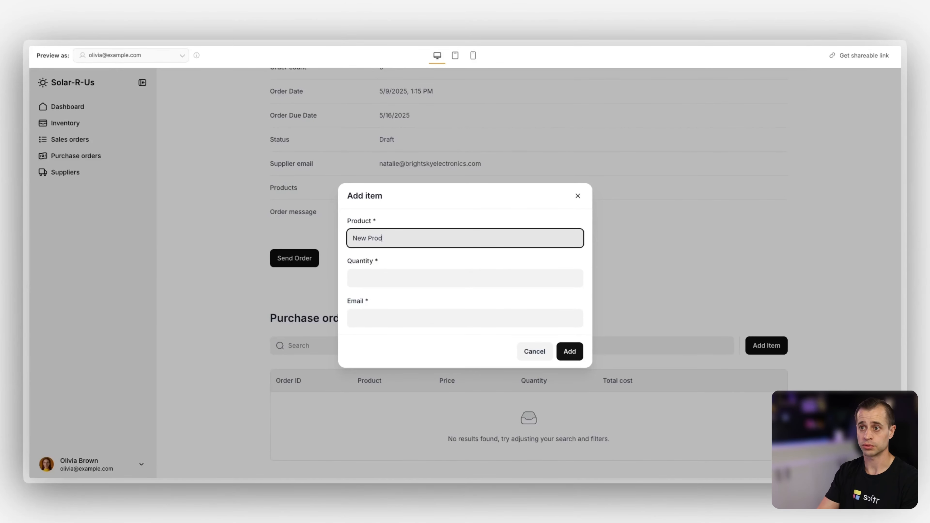
click(916, 242)
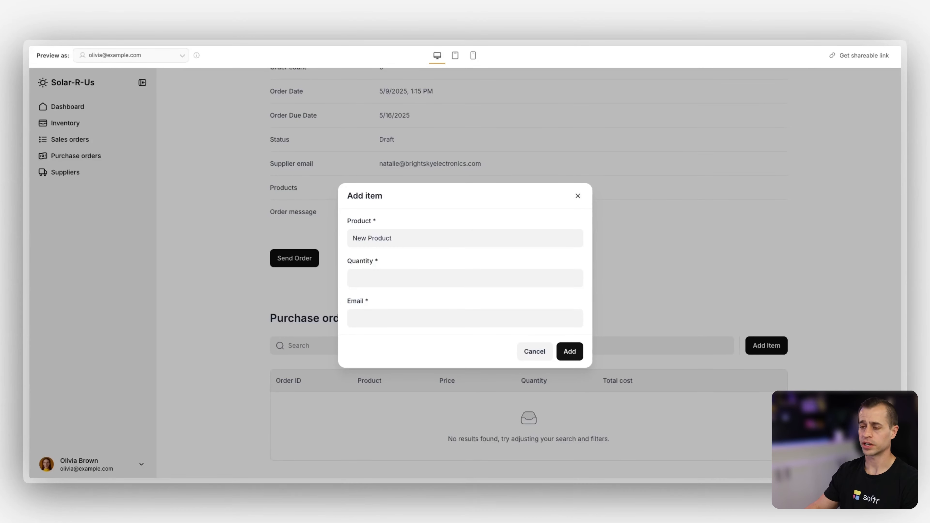
click(430, 242)
triple_click(405, 245)
key(BackSpace)
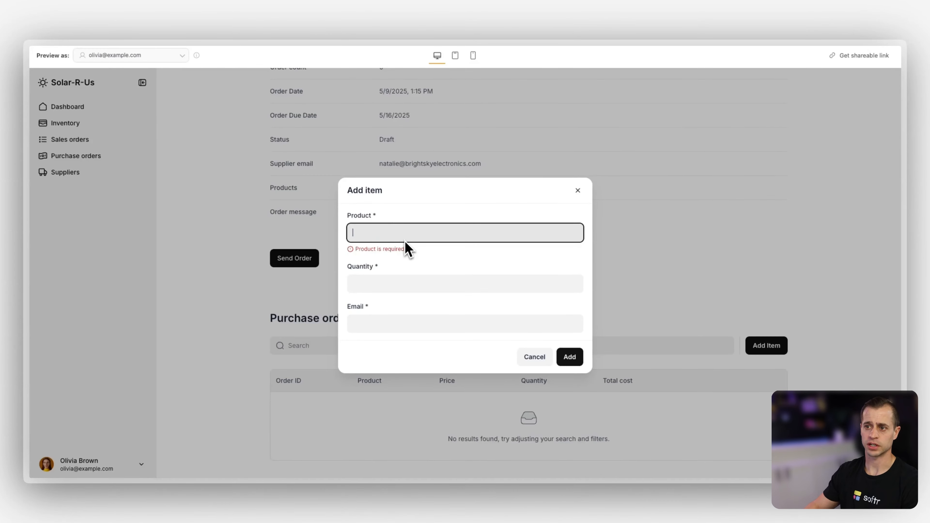
click(397, 277)
click(385, 231)
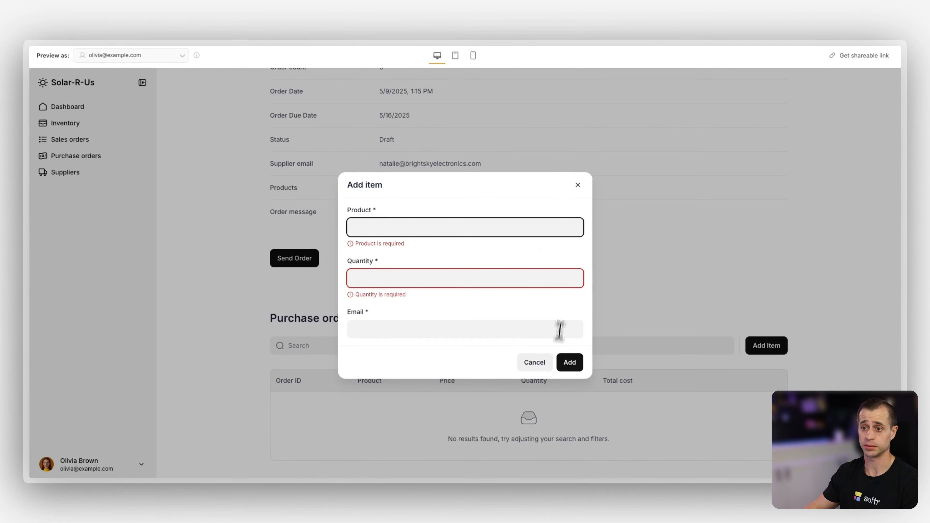
key(Escape)
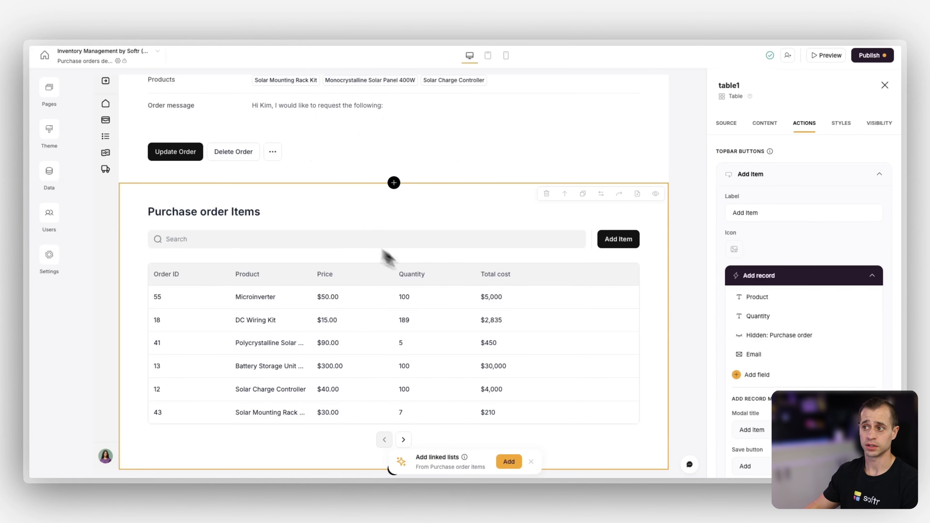
Change the Product field of the Add Item form from text to a Dropdown and review its options
click(780, 299)
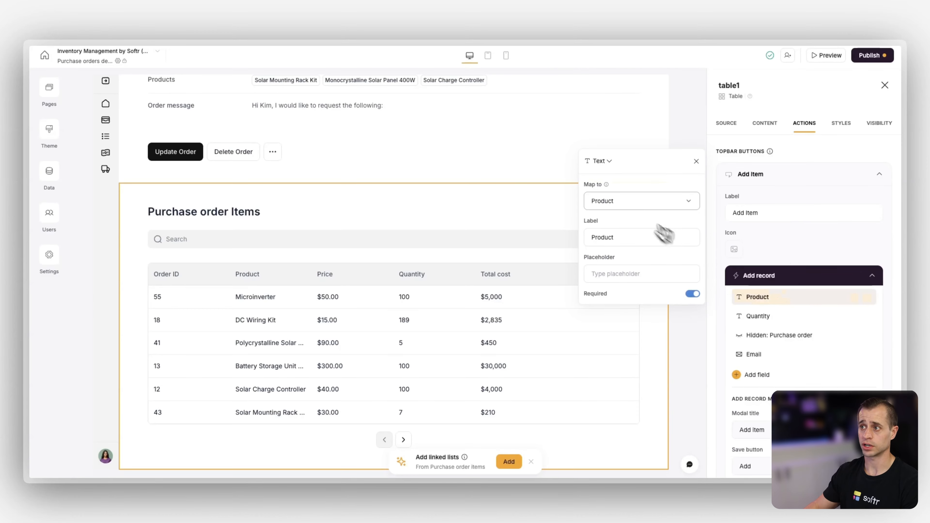
click(599, 162)
text(dr)
click(618, 202)
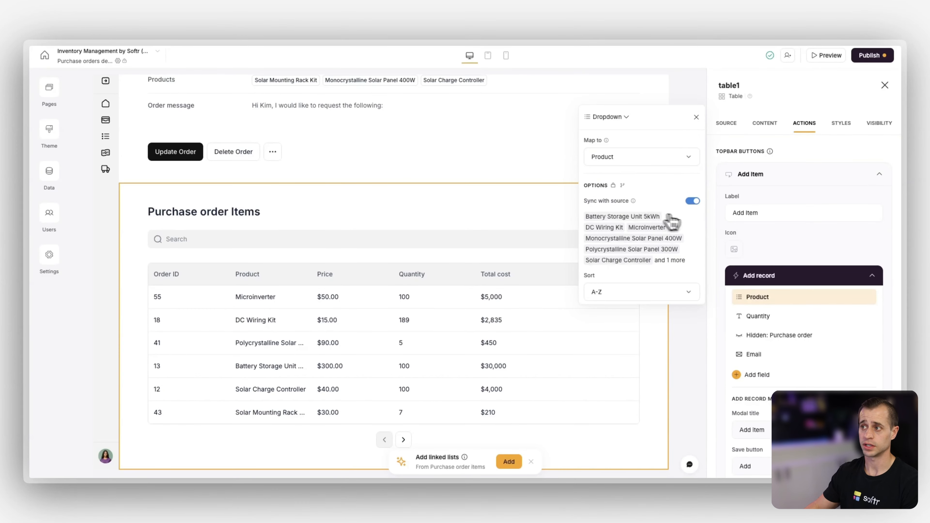
scroll(661, 224, down, 3)
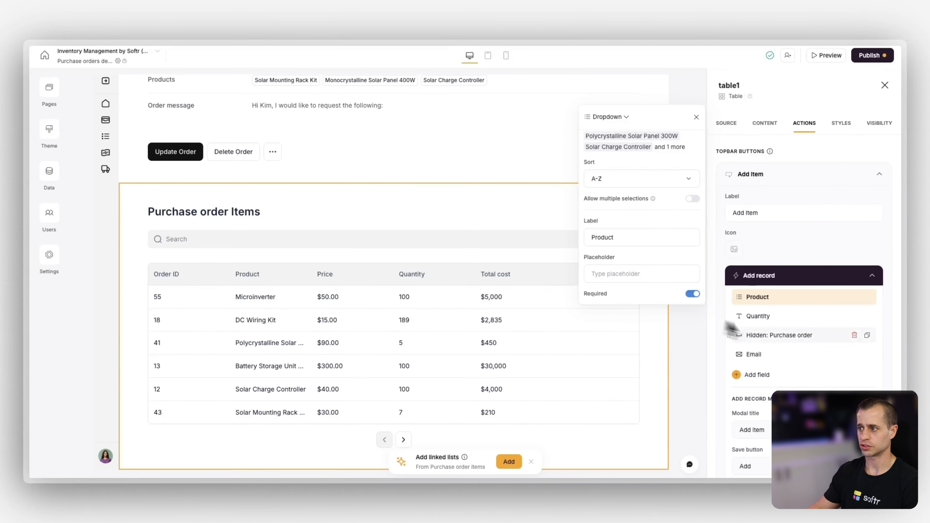
Remove the Email field from the Add Item form
click(776, 356)
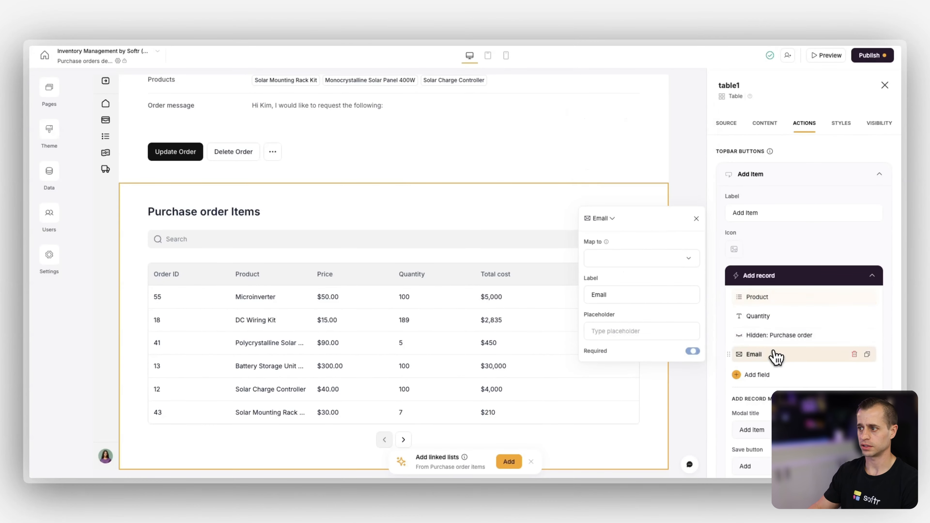
click(856, 355)
scroll(748, 348, down, 2)
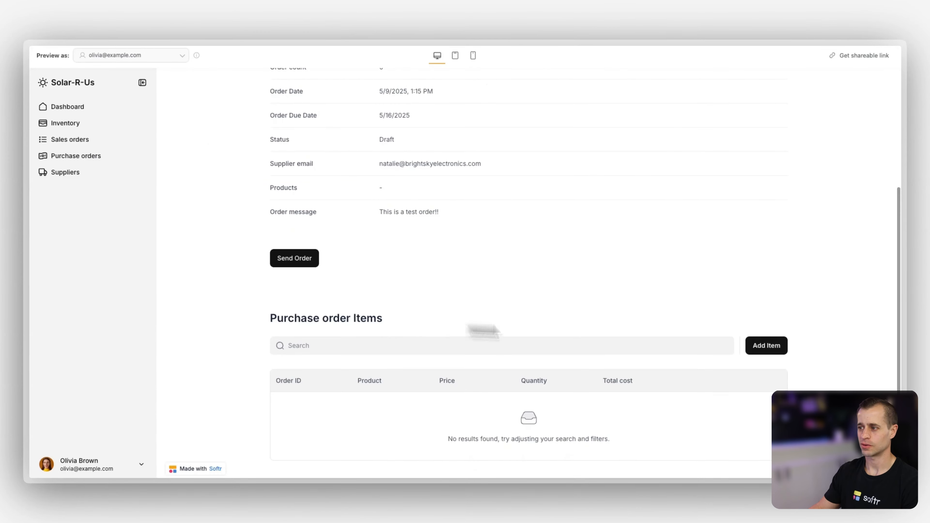
Add the Microinverter product with a quantity of 10 to the test order in the preview
click(777, 348)
click(430, 261)
click(380, 316)
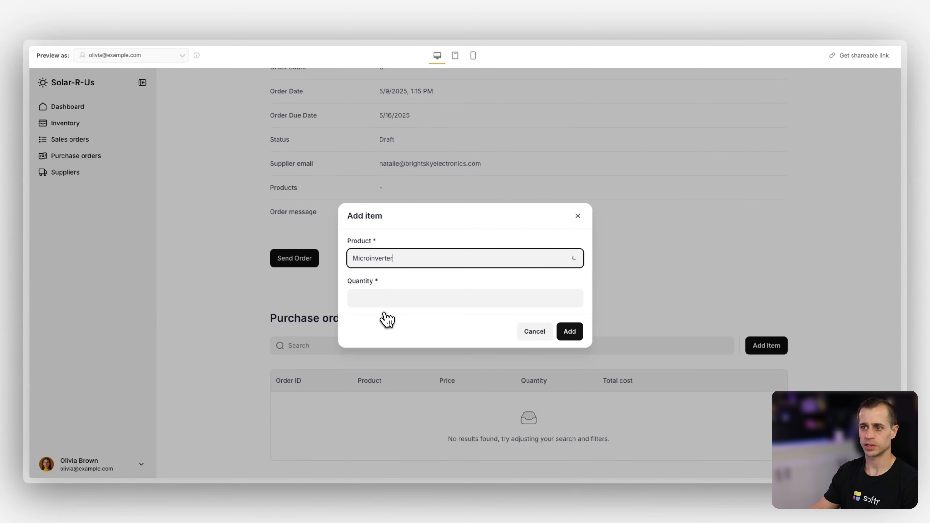
click(381, 293)
text(10)
click(567, 331)
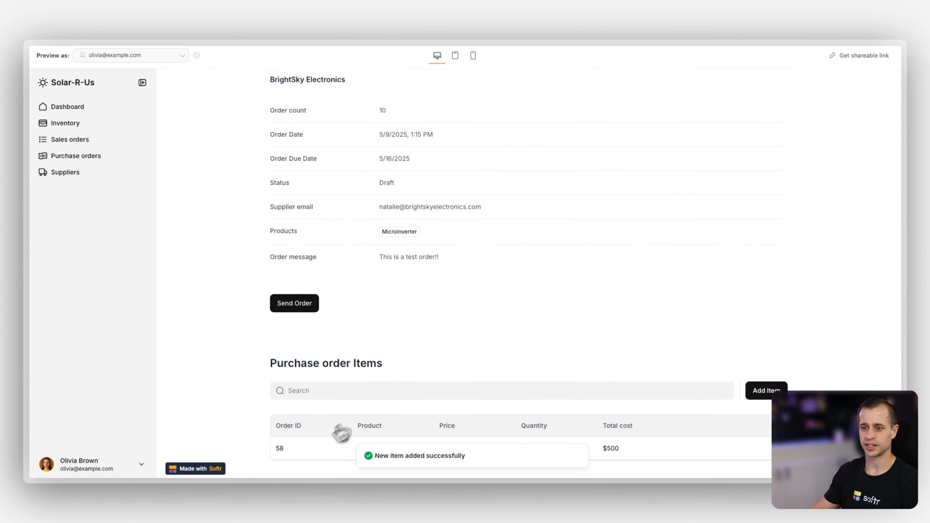
Add the Solar Charge Controller product with a quantity of 50 to the order
click(766, 391)
click(402, 262)
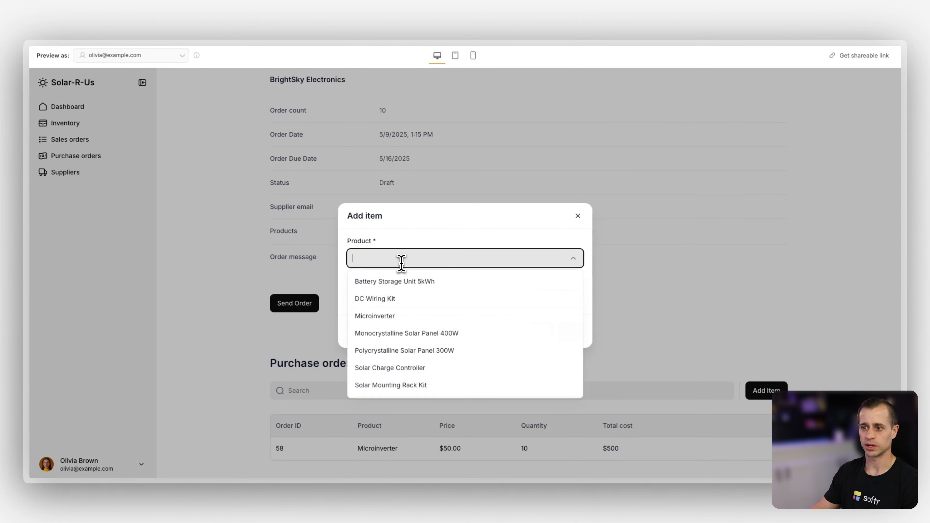
click(395, 368)
click(378, 299)
text(5)
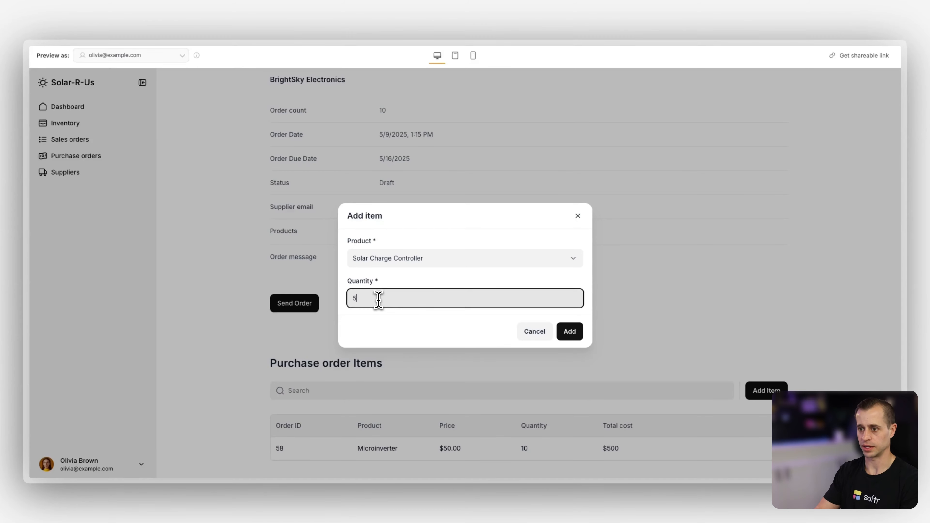
text(0)
click(569, 331)
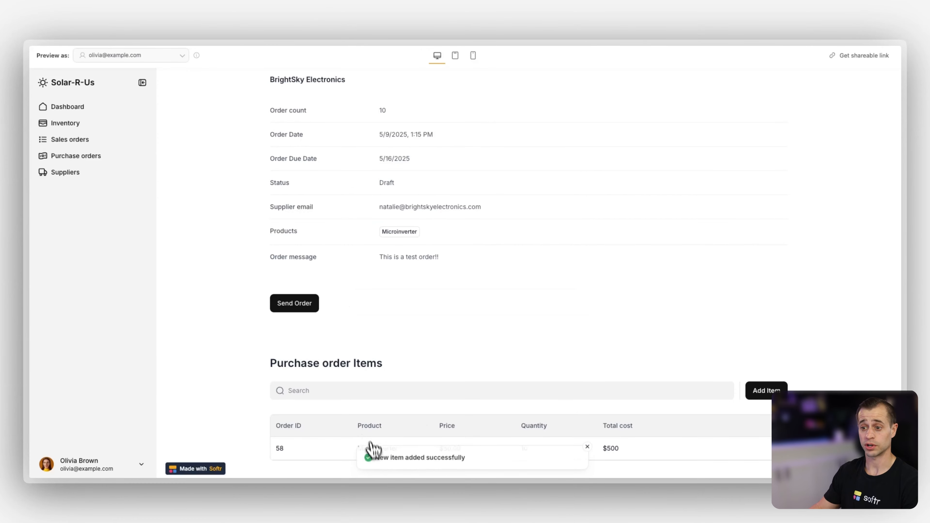
Examine the order's total, products and items on the details page, and its record in the Airtable Purchase orders table
scroll(412, 384, down, 1)
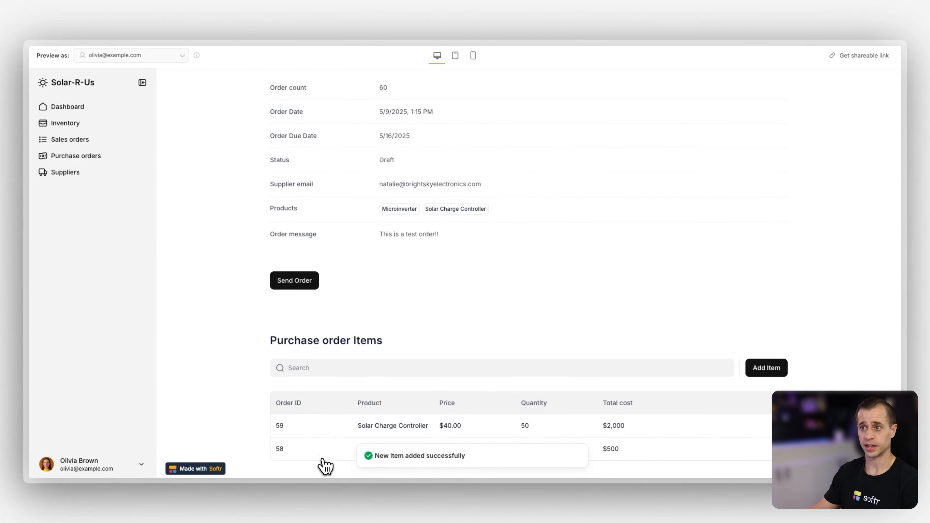
scroll(351, 384, up, 3)
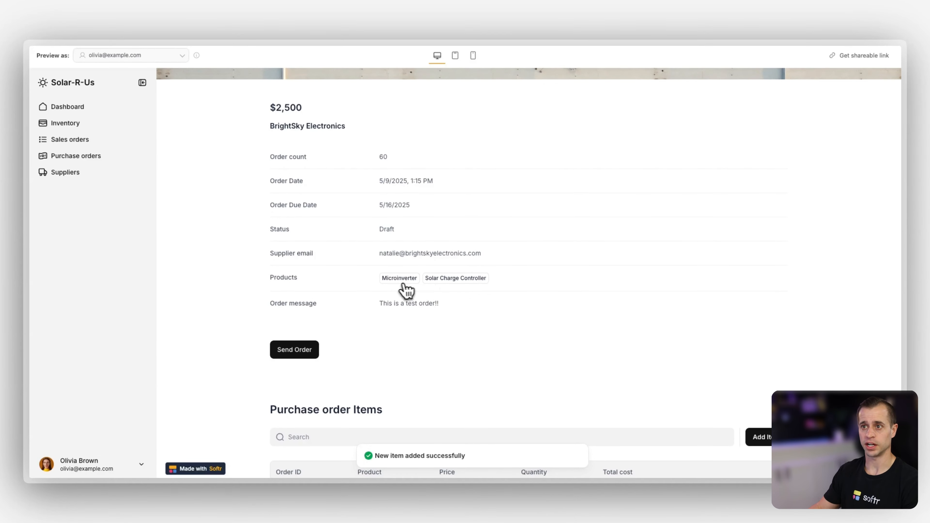
scroll(394, 291, up, 3)
drag(312, 186, 264, 193)
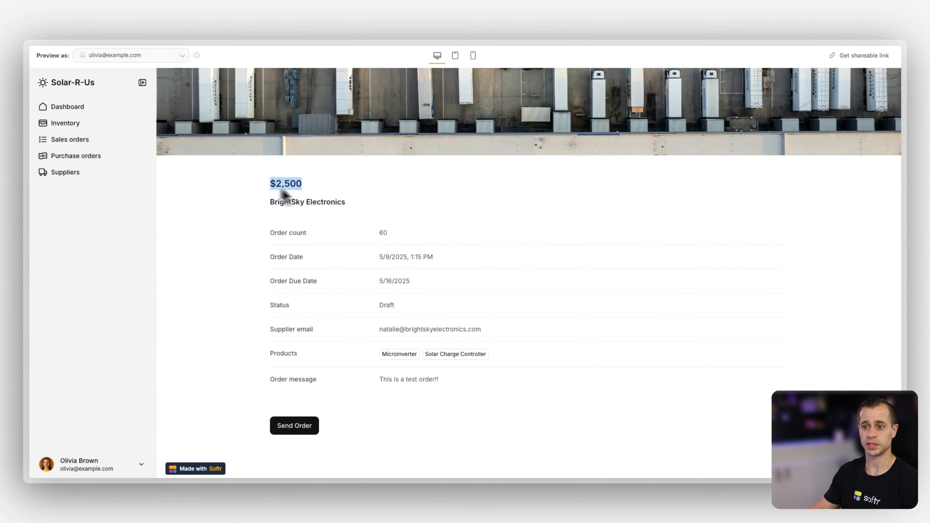
scroll(366, 201, down, 4)
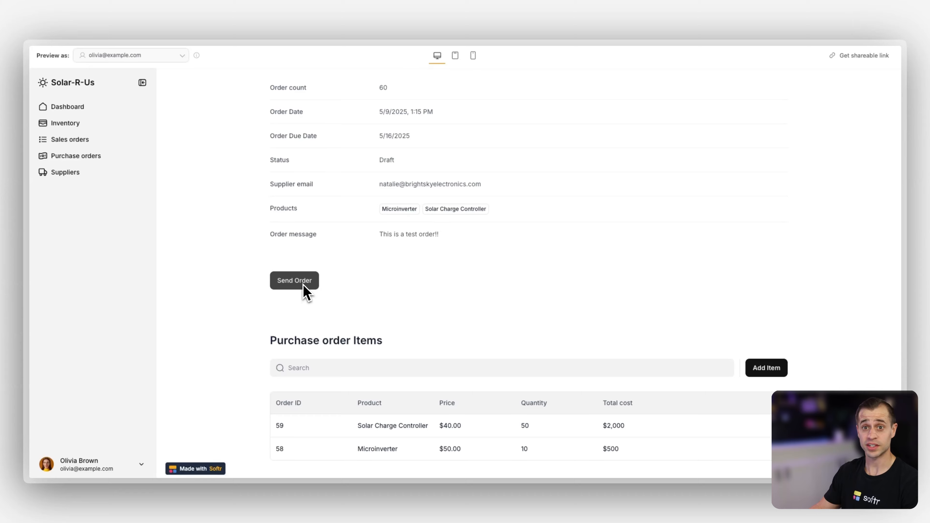
scroll(306, 292, up, 2)
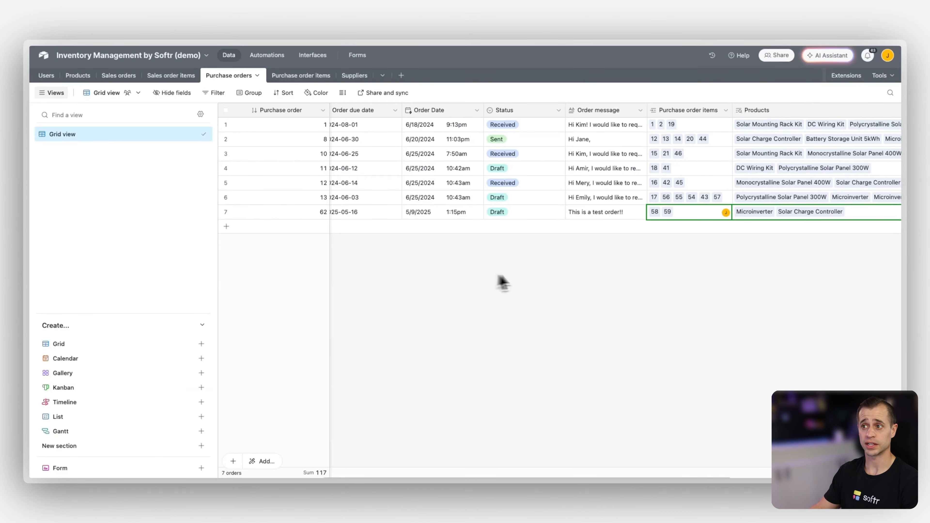
scroll(504, 282, left, 5)
click(687, 214)
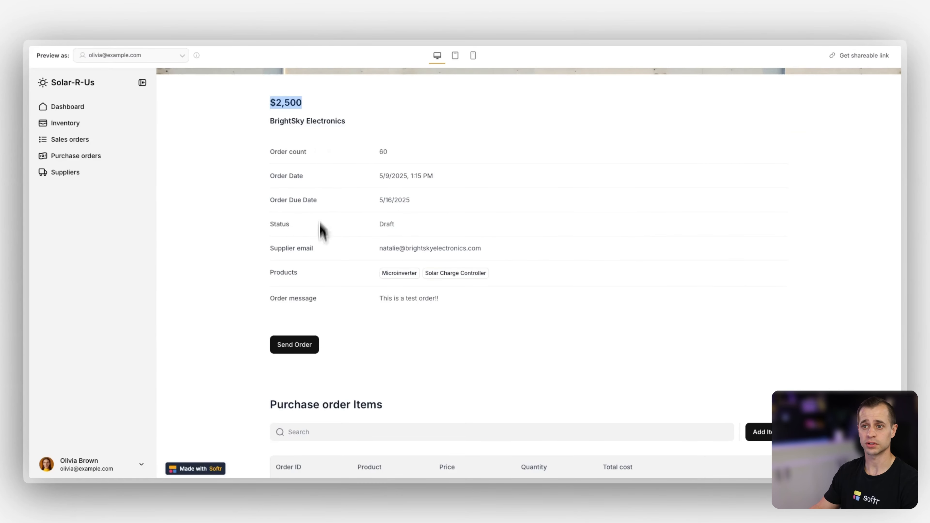
Try to send the test order, and check which user and role the app is being previewed as
click(312, 344)
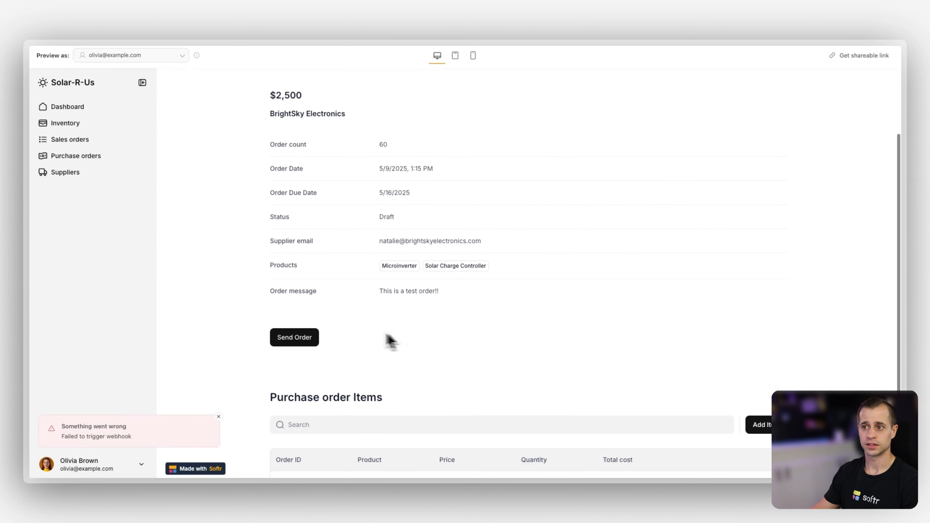
click(131, 55)
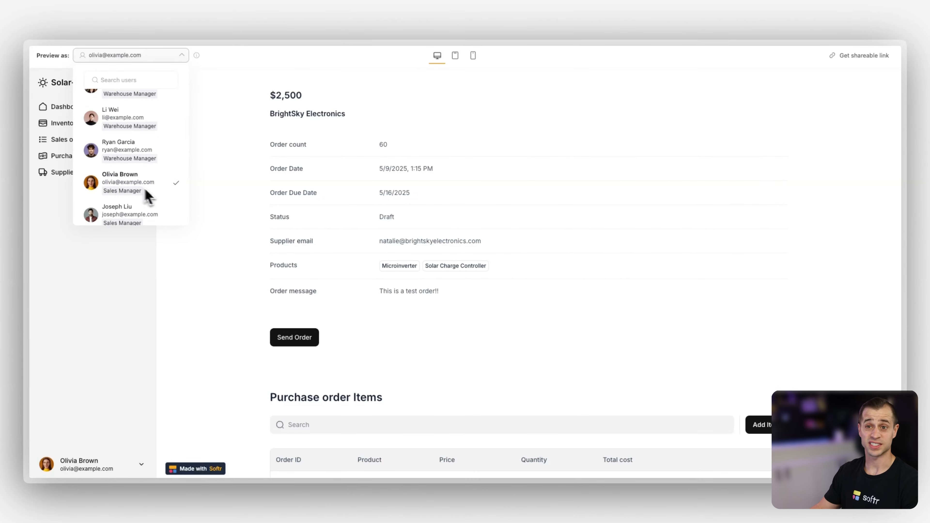
click(394, 345)
scroll(266, 257, down, 2)
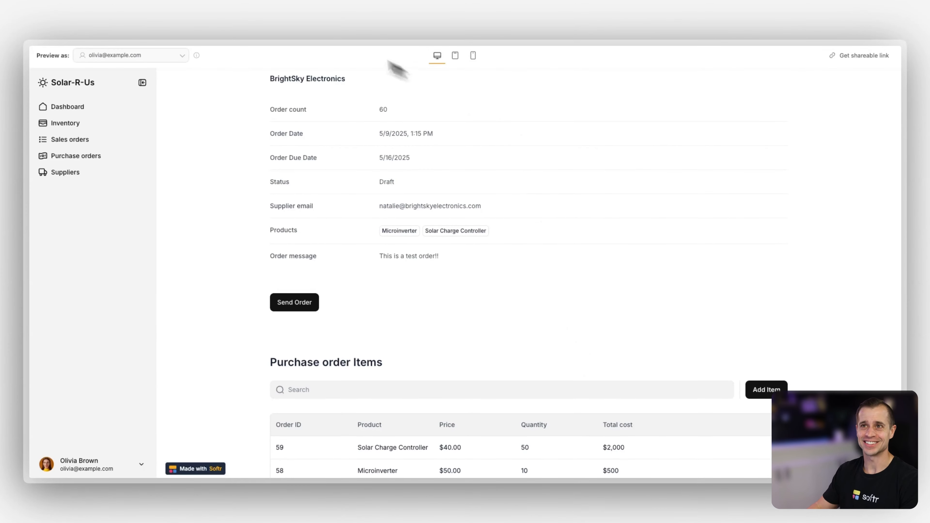
Limit the Send Order button to logged-in users in the Warehouse Manager group, and check the Update to received button's visibility
click(235, 25)
scroll(297, 209, down, 1)
click(307, 238)
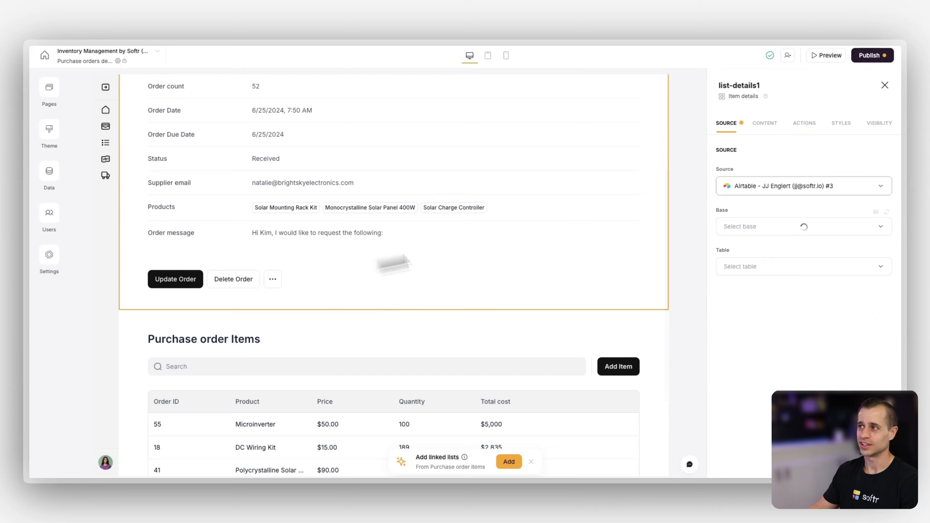
click(803, 125)
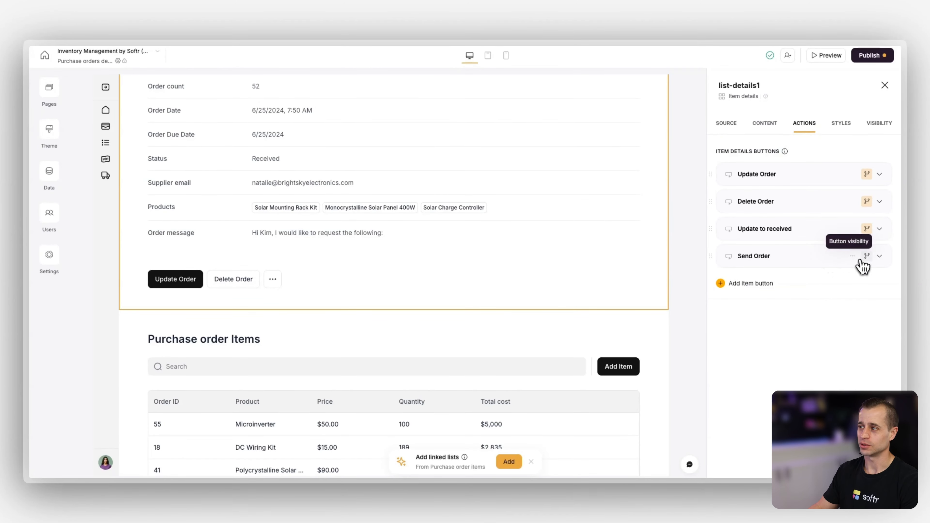
click(866, 257)
click(776, 144)
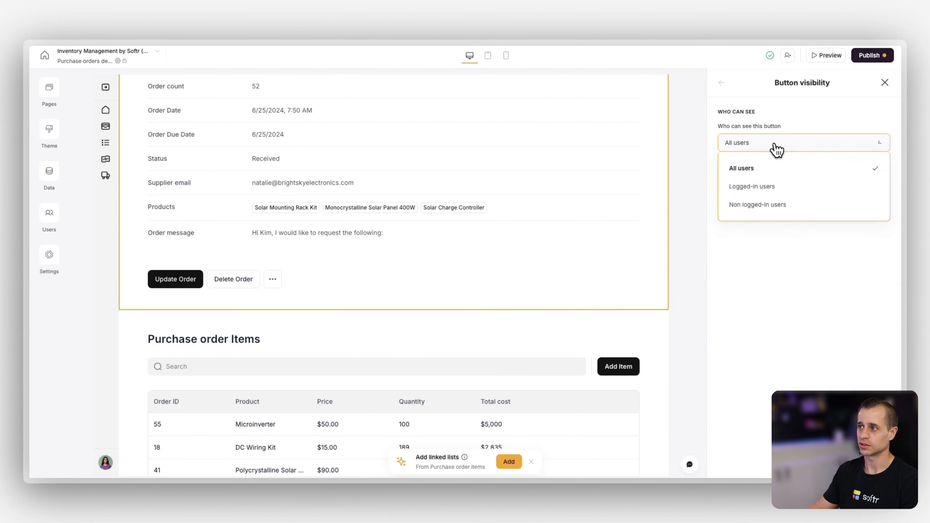
click(756, 194)
click(758, 198)
click(757, 220)
click(763, 324)
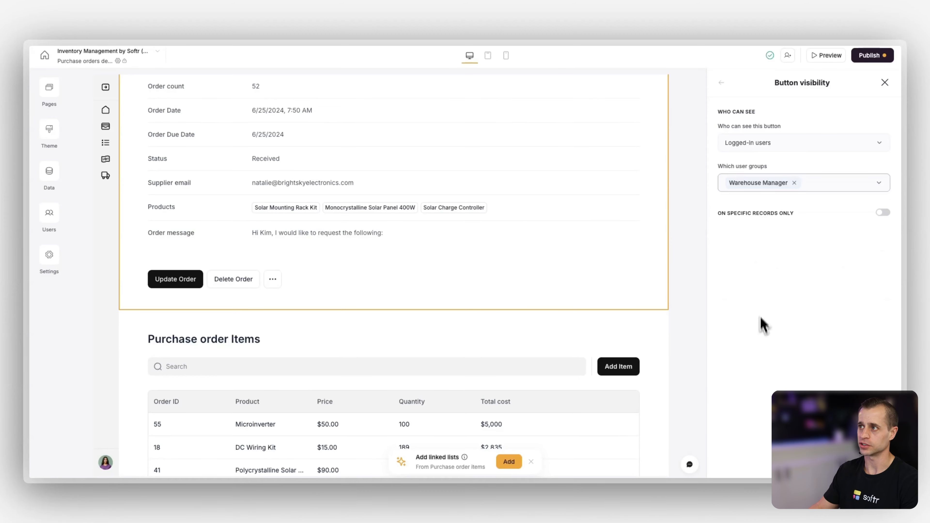
click(722, 83)
click(869, 230)
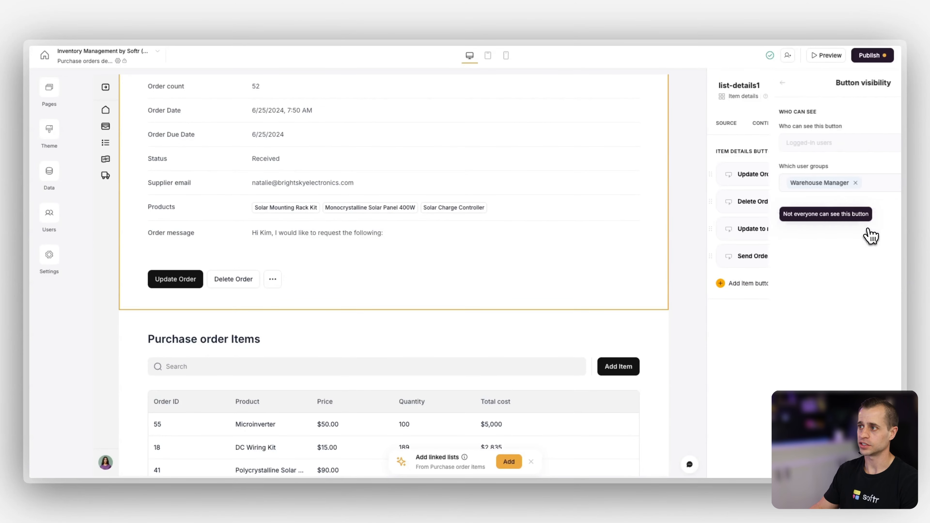
click(783, 83)
Limit the Add Item button of the Purchase order Items table to logged-in users in the Warehouse Manager group
scroll(591, 394, down, 2)
click(588, 404)
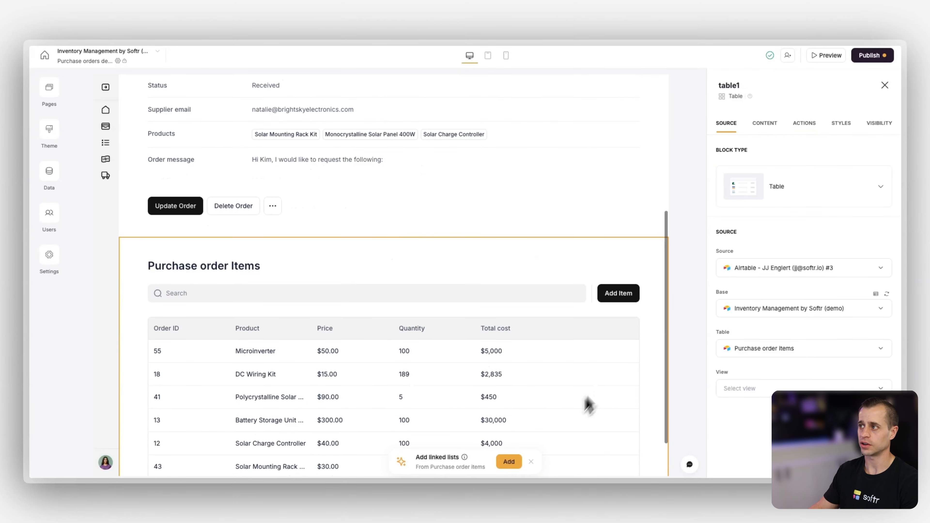
click(804, 123)
click(826, 176)
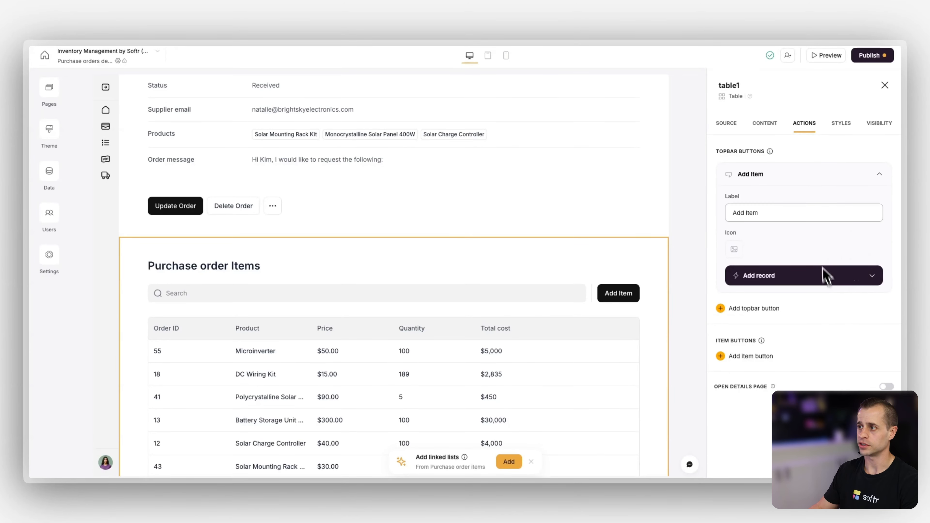
click(859, 175)
click(770, 145)
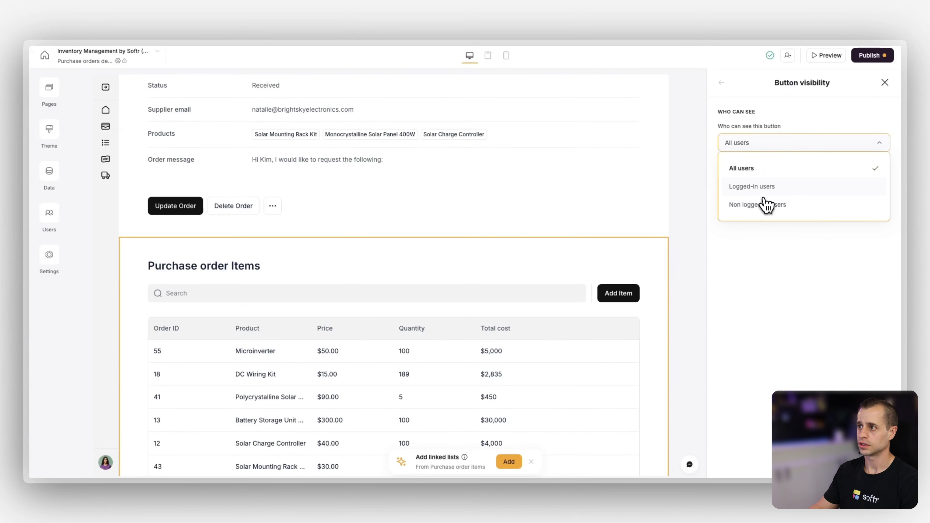
click(754, 186)
click(762, 185)
click(758, 220)
click(773, 357)
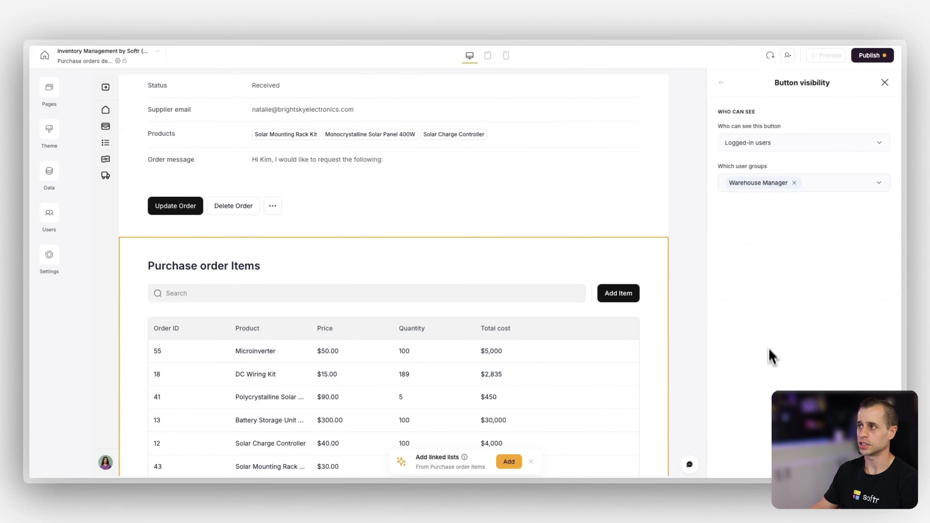
Preview the purchase order details page as the current user, and check which action buttons are offered
click(819, 59)
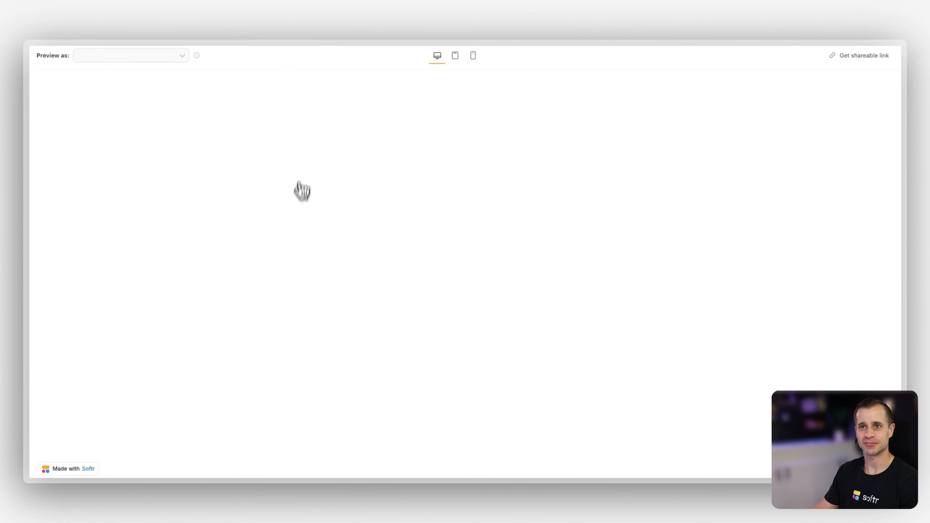
scroll(428, 257, down, 6)
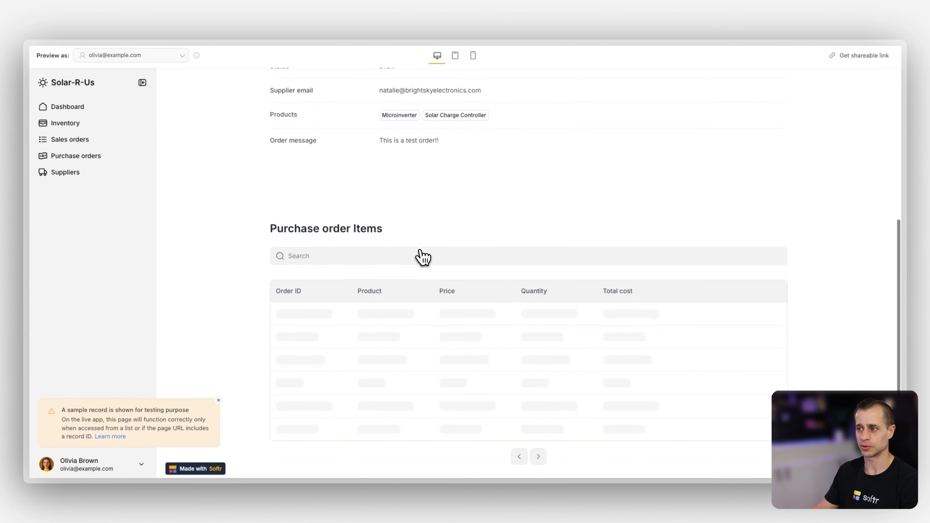
scroll(421, 258, up, 6)
Switch the preview to the first listed Warehouse Manager user, and check the details page's action buttons
click(131, 55)
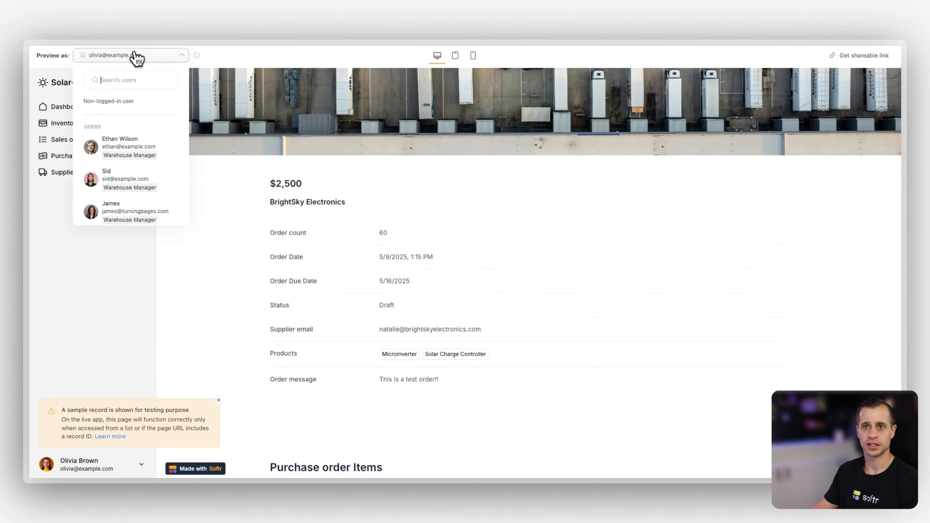
click(133, 148)
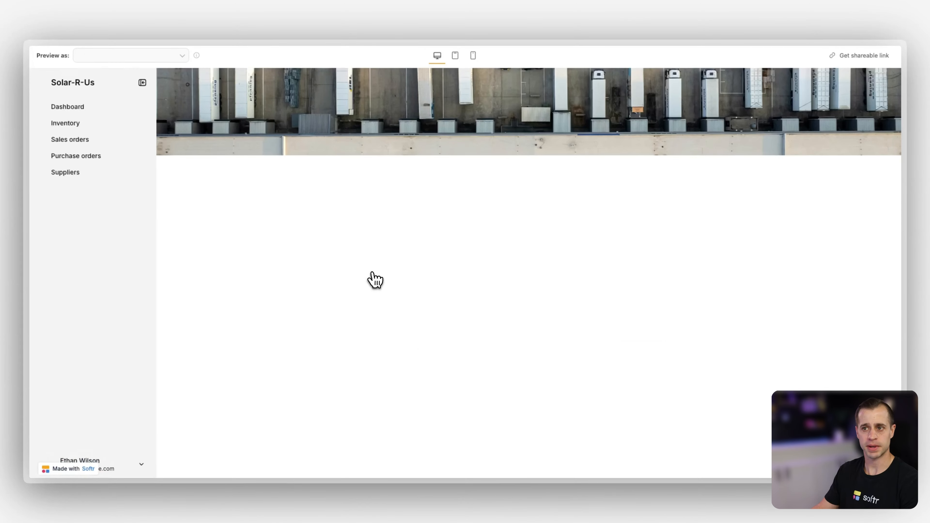
scroll(313, 286, down, 2)
scroll(313, 286, down, 3)
Update the test order to received, and check its status in the Airtable Purchase orders table
click(394, 301)
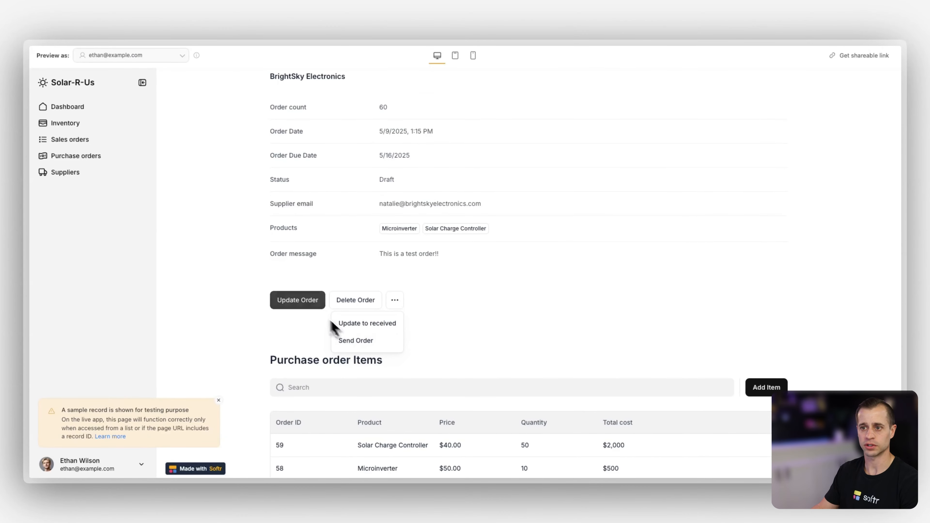
mouse_move(395, 301)
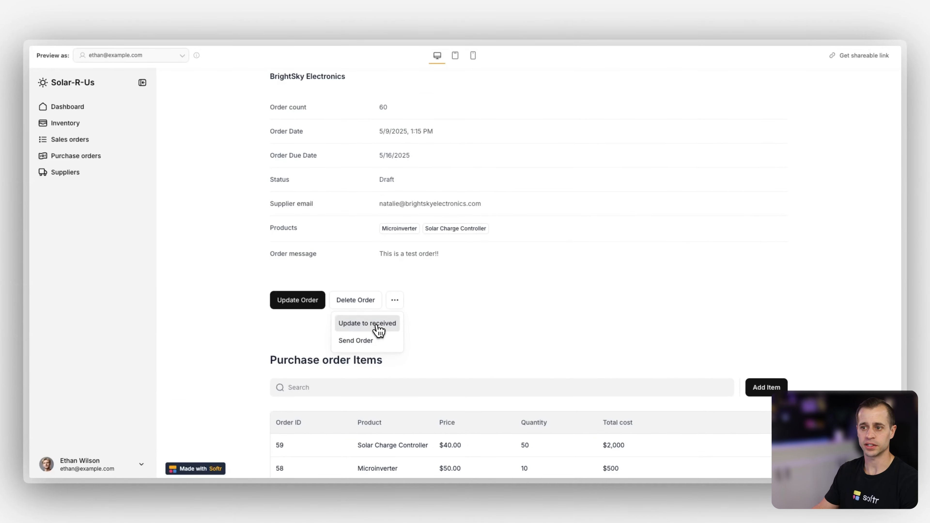
click(377, 328)
scroll(382, 339, up, 4)
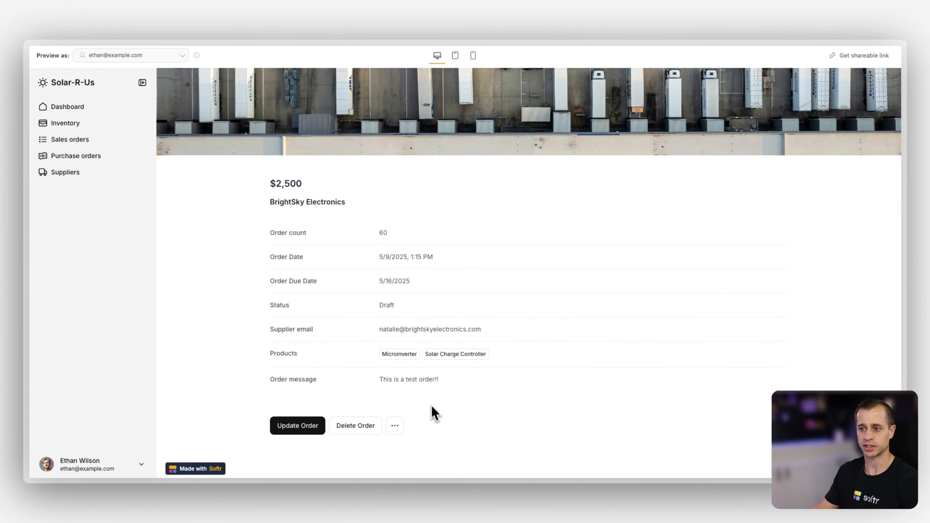
click(144, 15)
click(512, 283)
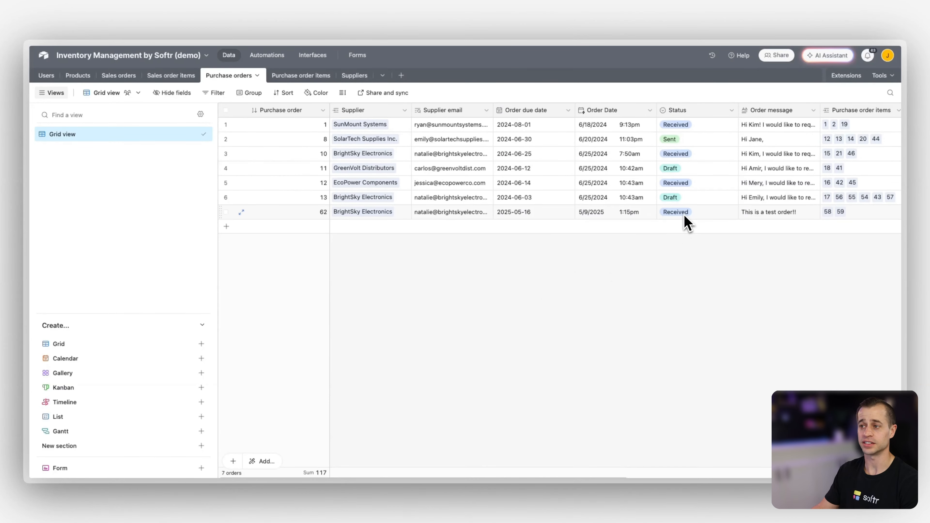
Return to the app preview and review the test order's status, products and items on the details page
click(210, 16)
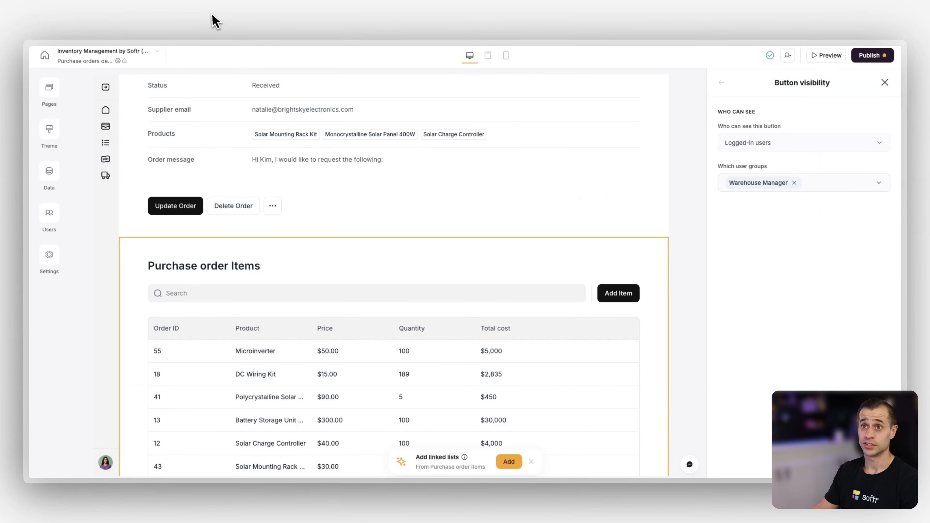
click(314, 18)
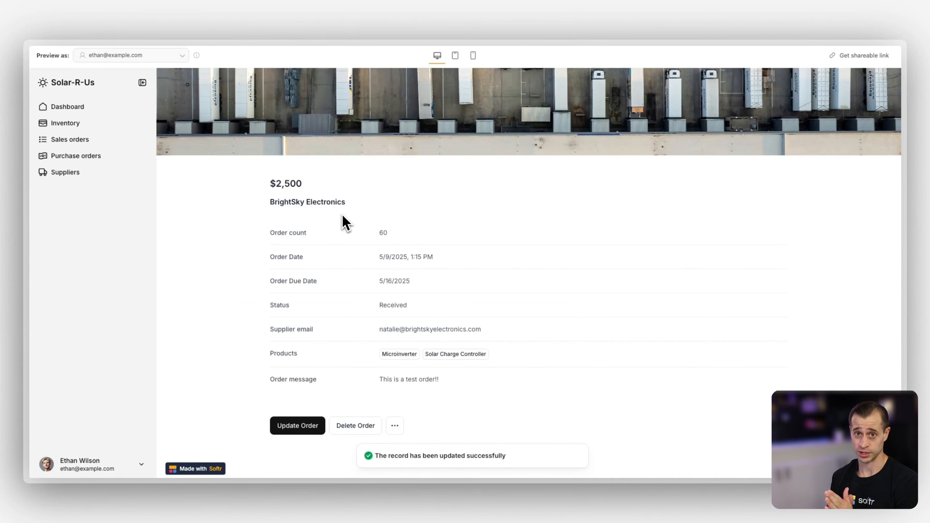
scroll(344, 220, down, 5)
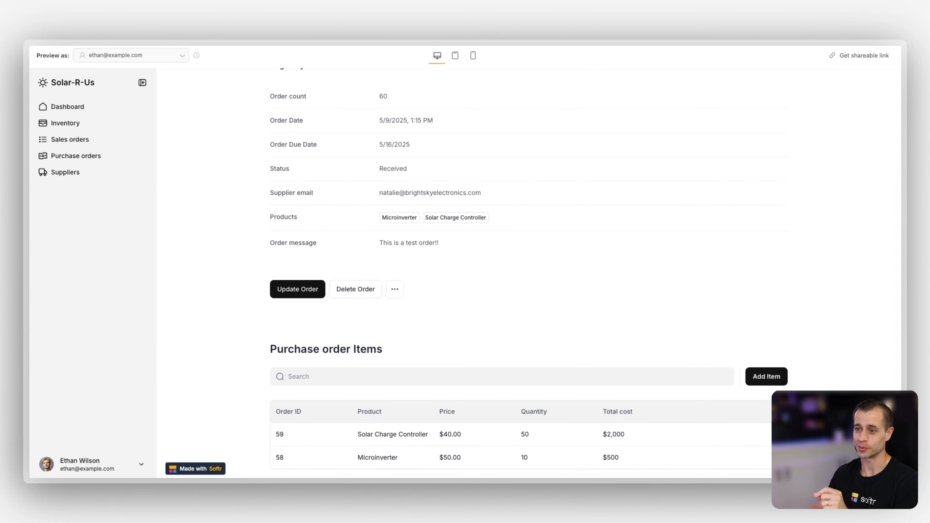
scroll(529, 273, down, 1)
scroll(528, 273, up, 2)
scroll(343, 218, up, 3)
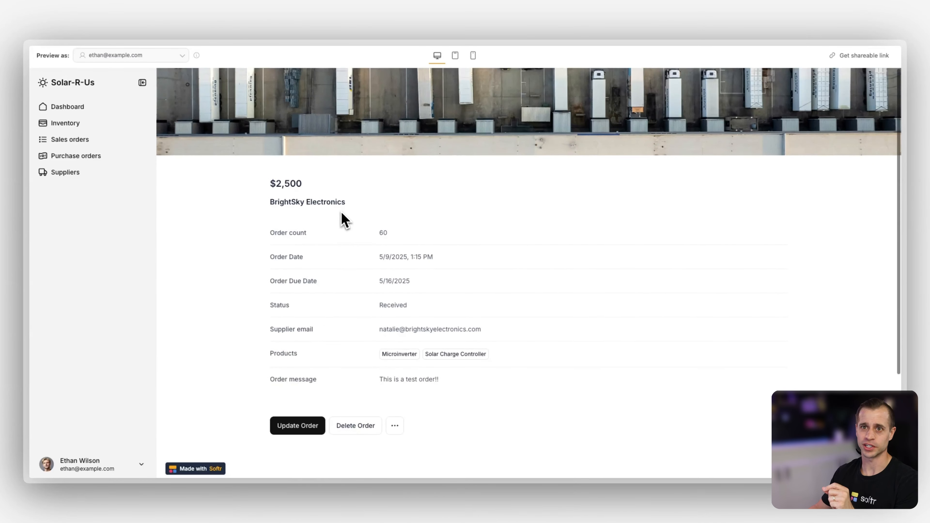
Show the Purchase Orders list in the preview with the navigation sidebar collapsed
click(88, 157)
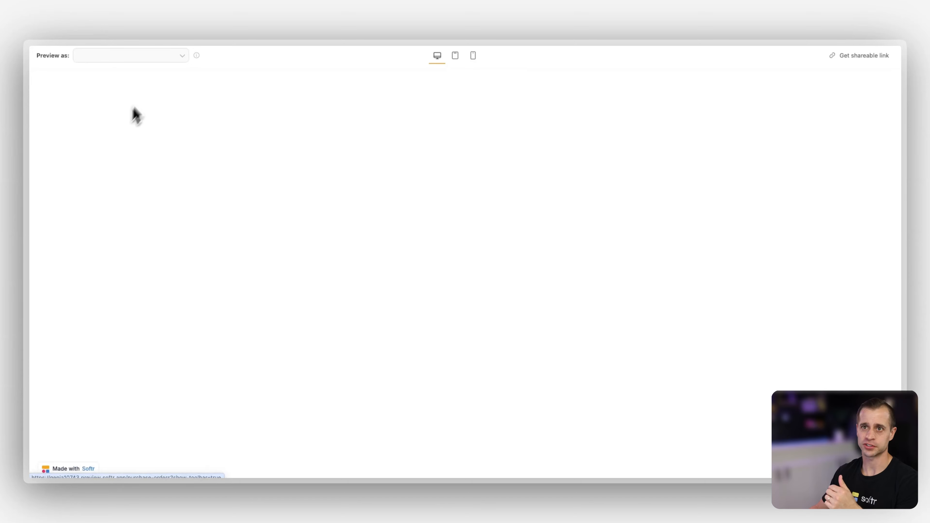
click(141, 84)
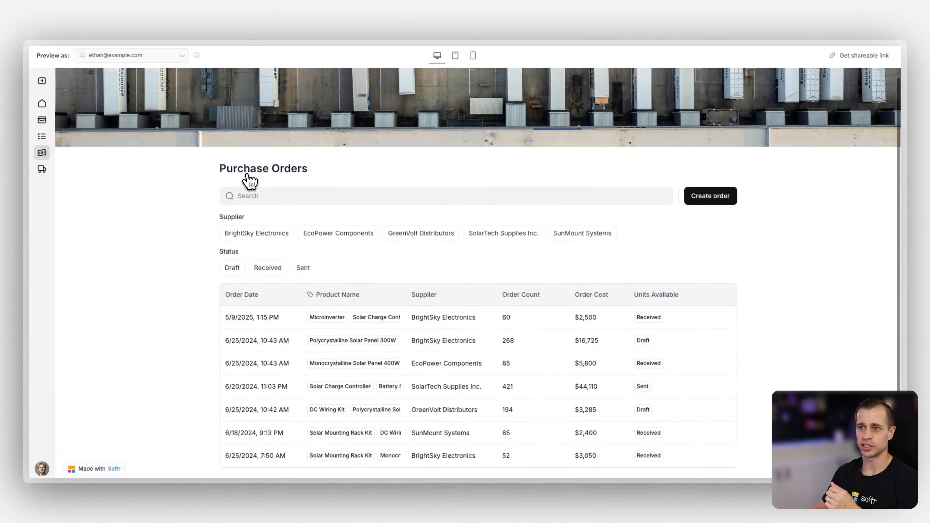
click(274, 235)
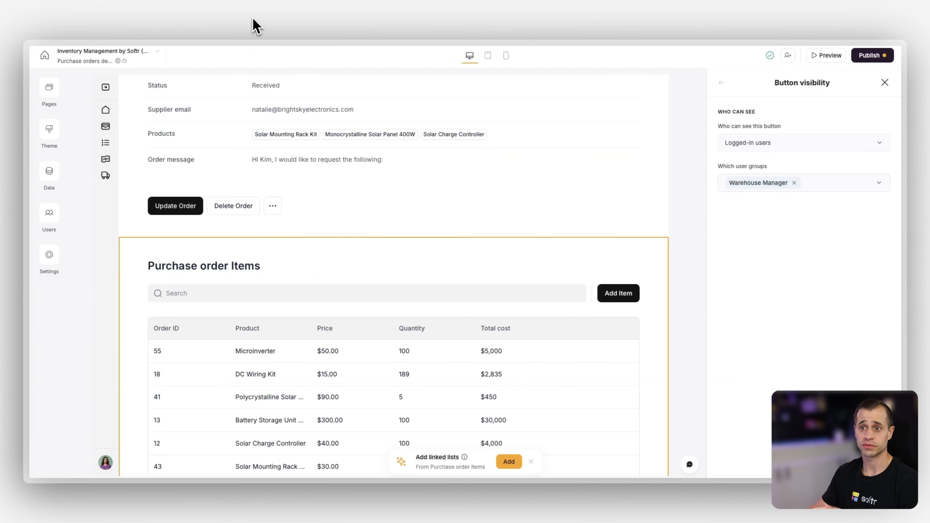
On the app editor's Purchase orders page, add an Open item button to the table that opens the purchase order details page
click(57, 101)
click(136, 284)
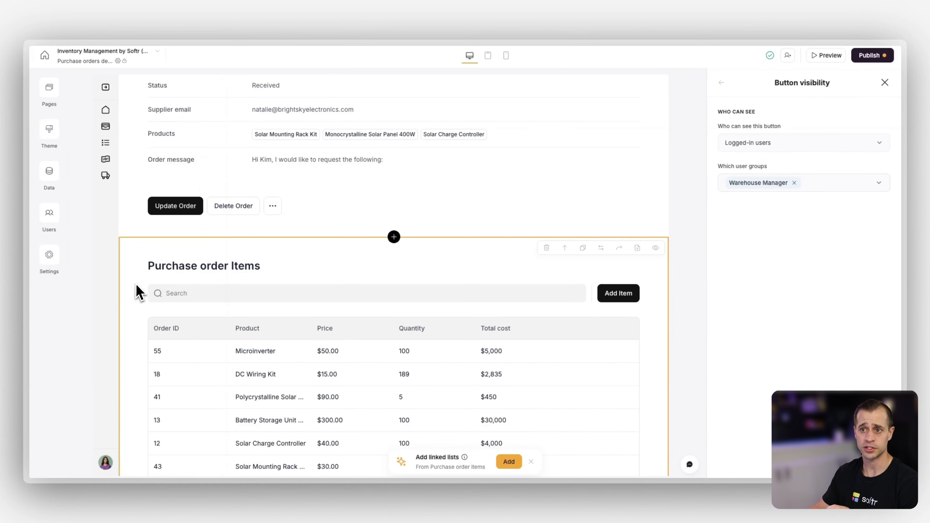
click(348, 354)
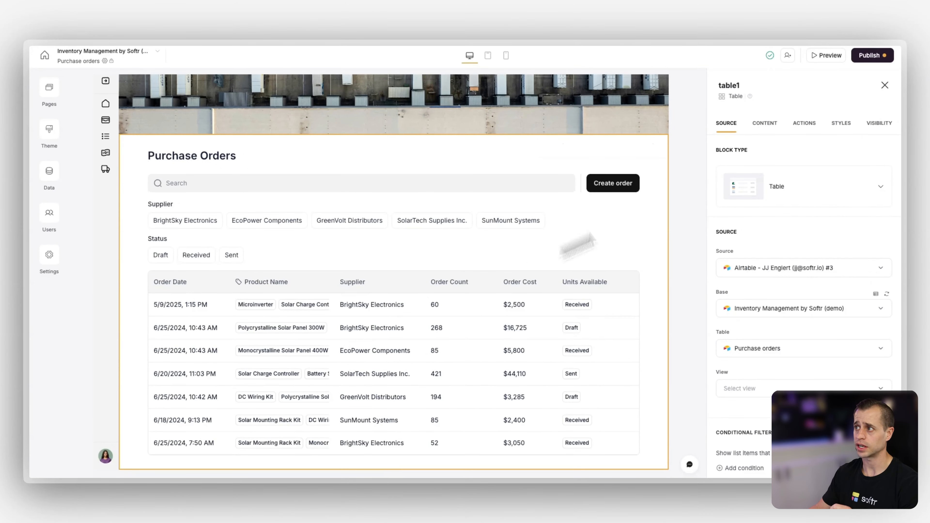
click(811, 125)
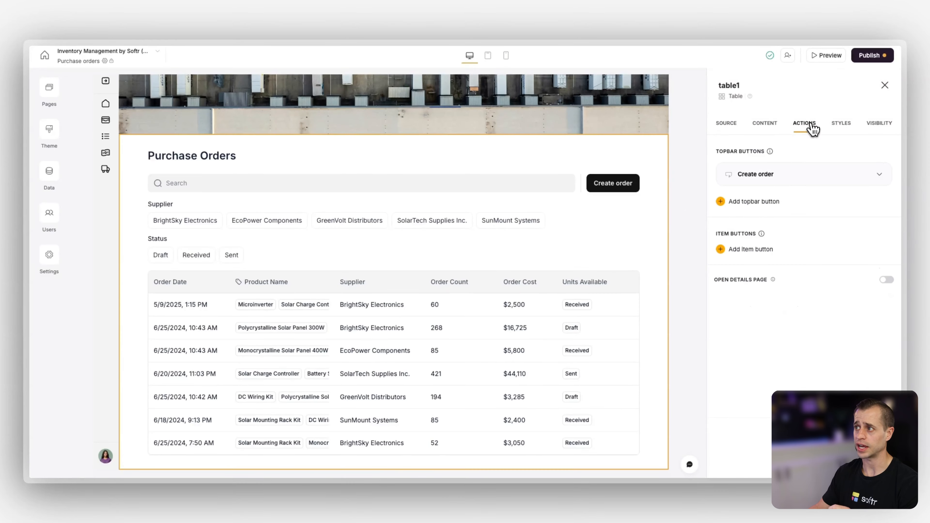
click(750, 253)
click(753, 290)
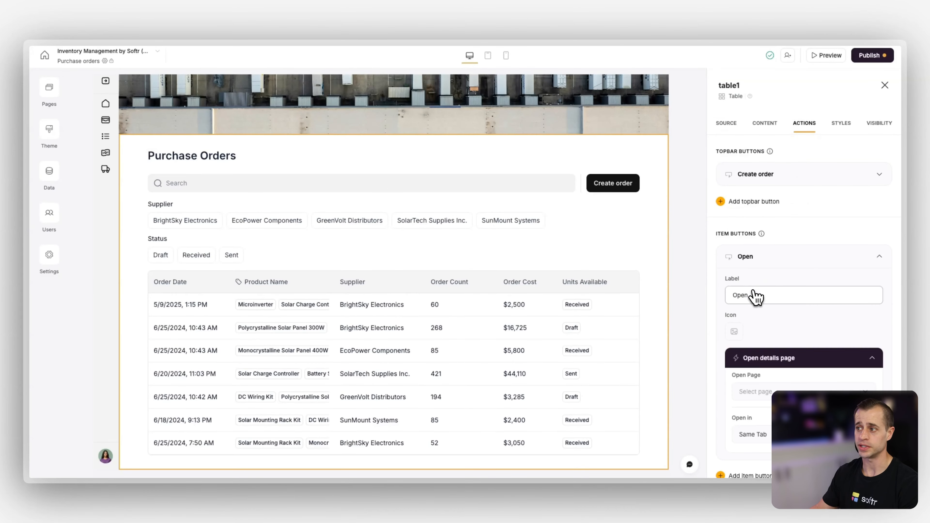
scroll(757, 350, down, 2)
click(760, 324)
click(769, 349)
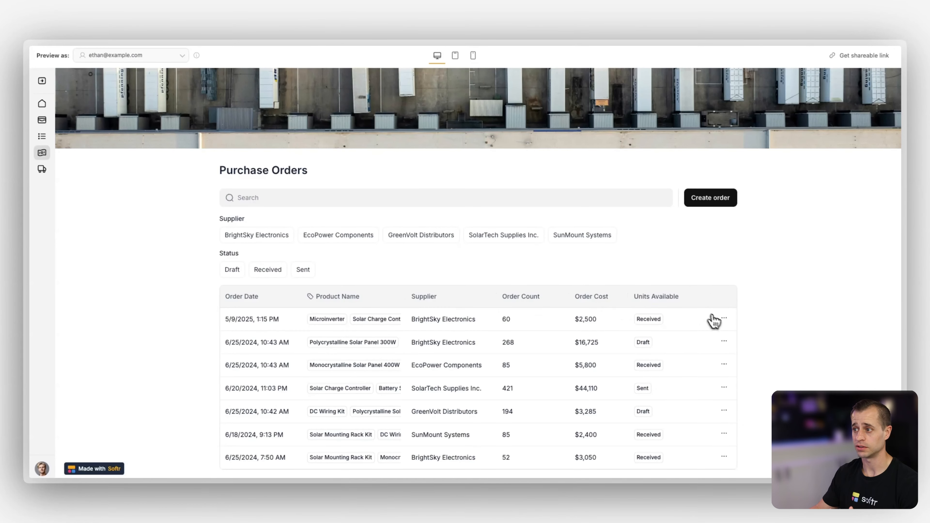
Test the Open button on the 5/9/2025 order in the preview, and review its details page and items
click(721, 319)
click(672, 335)
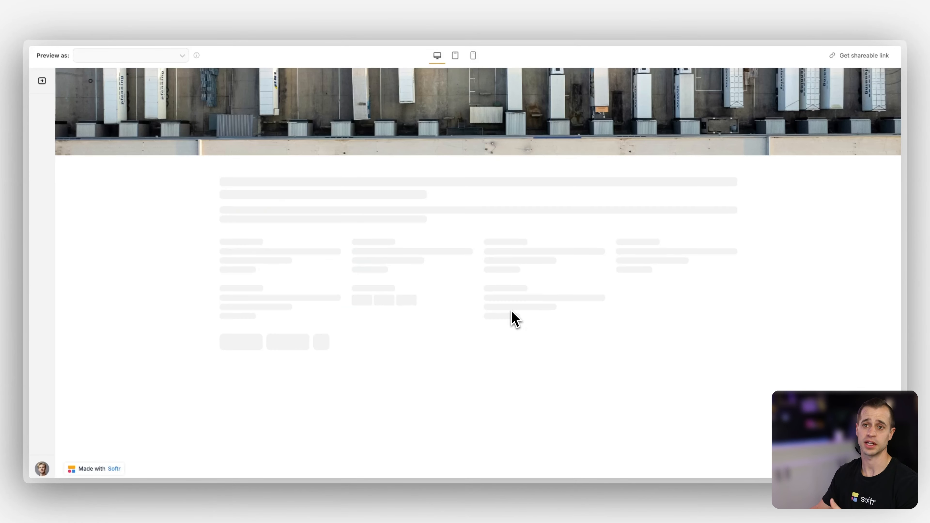
scroll(513, 318, down, 5)
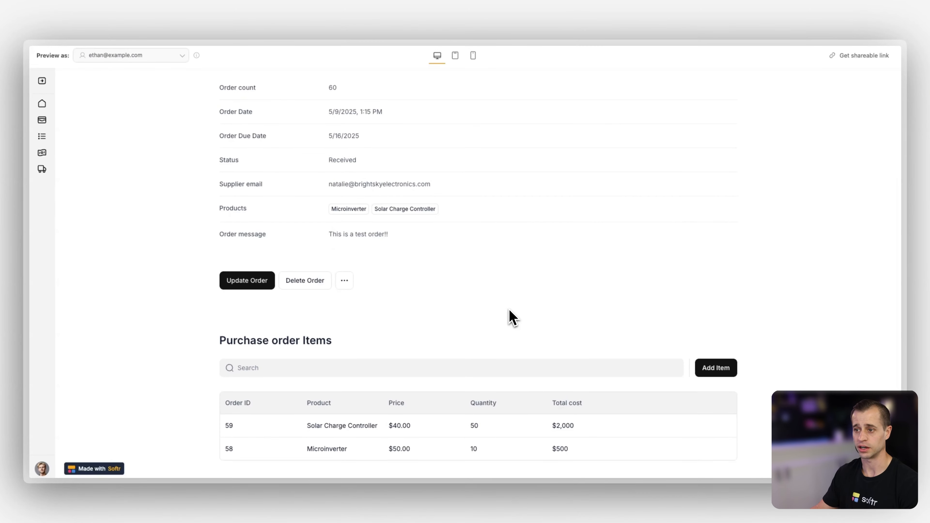
scroll(511, 318, up, 4)
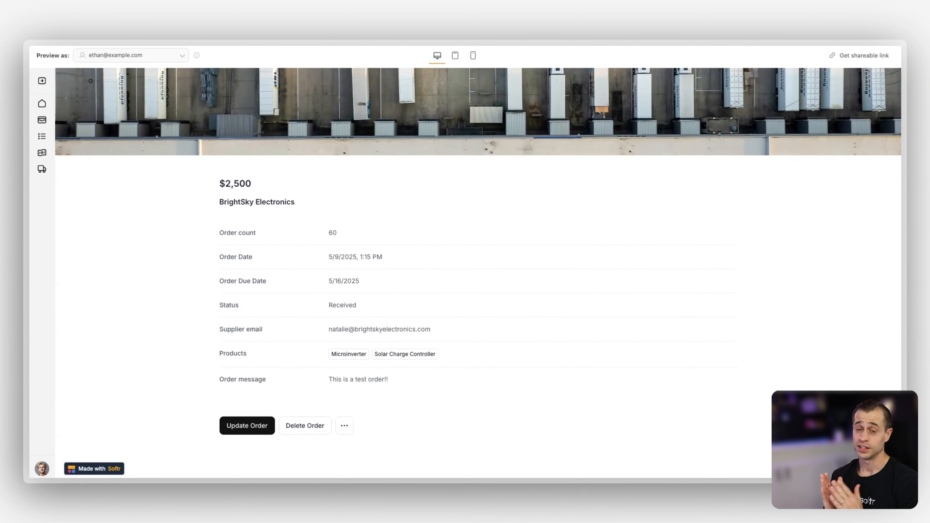